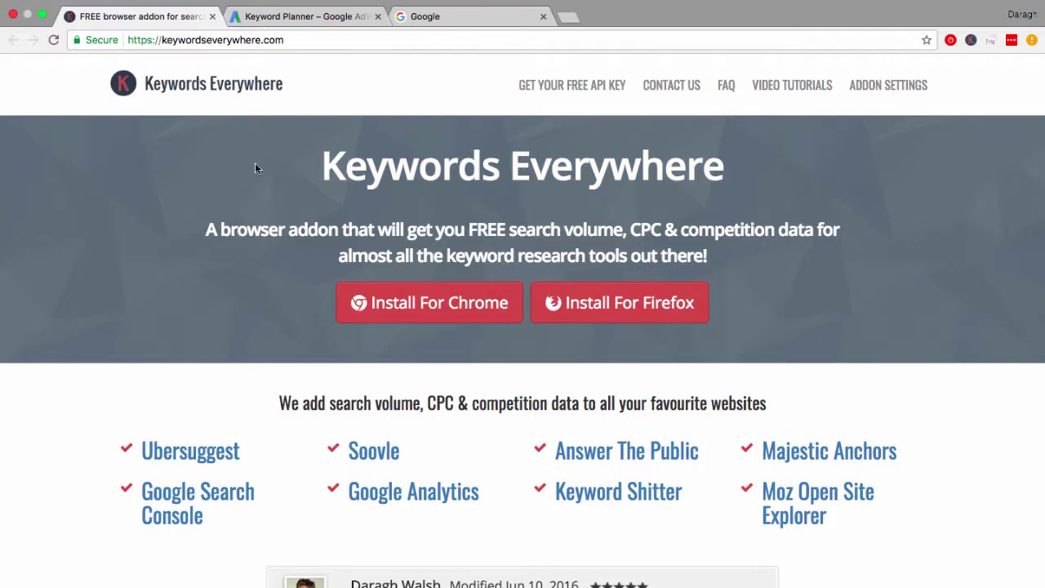
# Review the average monthly searches for microphone in Keyword Planner, and return to the Keywords Everywhere homepage.
pyautogui.click(291, 26)
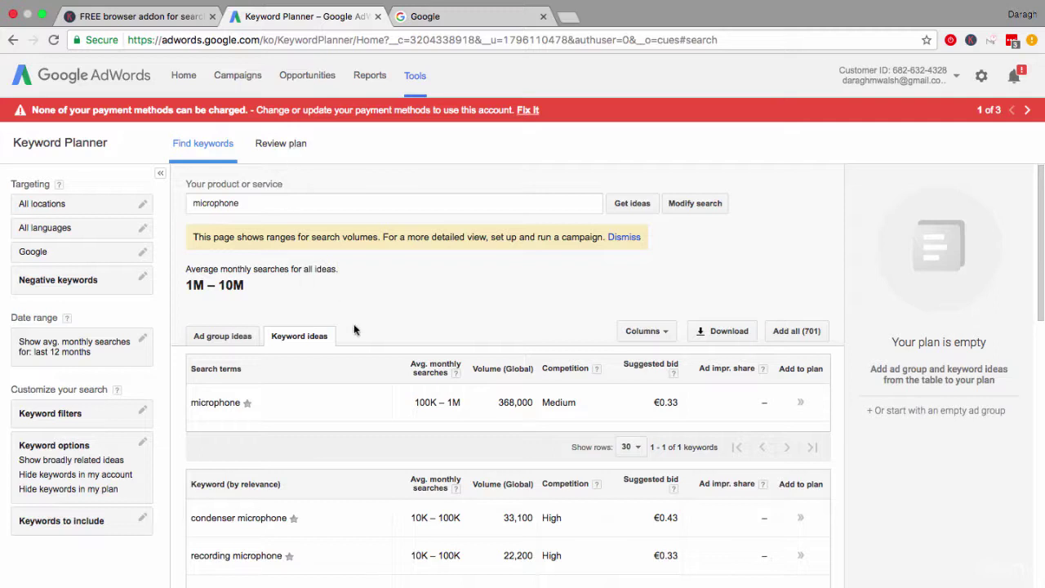
pyautogui.moveTo(413, 401); pyautogui.dragTo(465, 401)
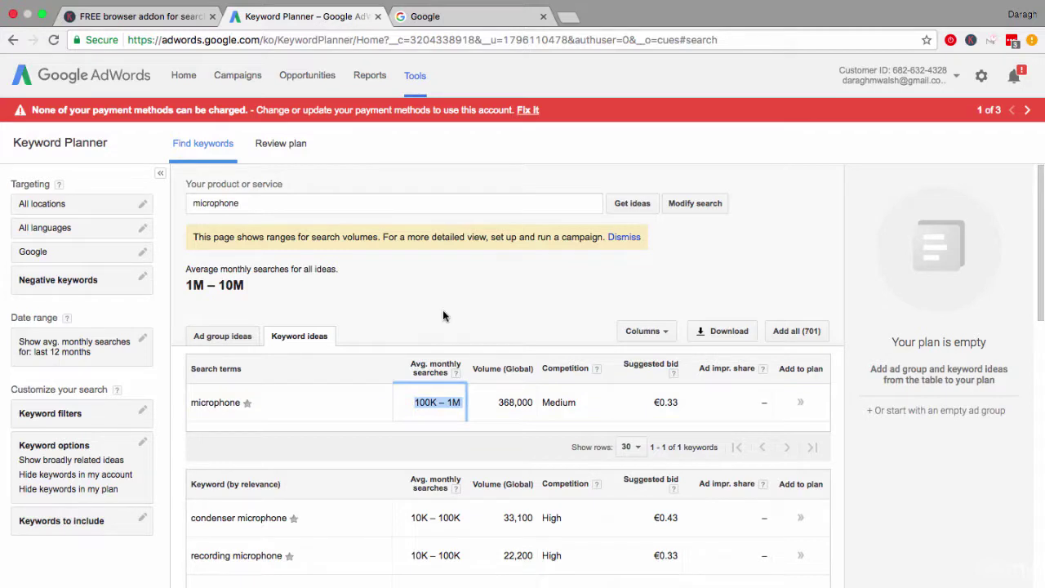
pyautogui.click(175, 22)
pyautogui.moveTo(321, 163); pyautogui.dragTo(723, 184)
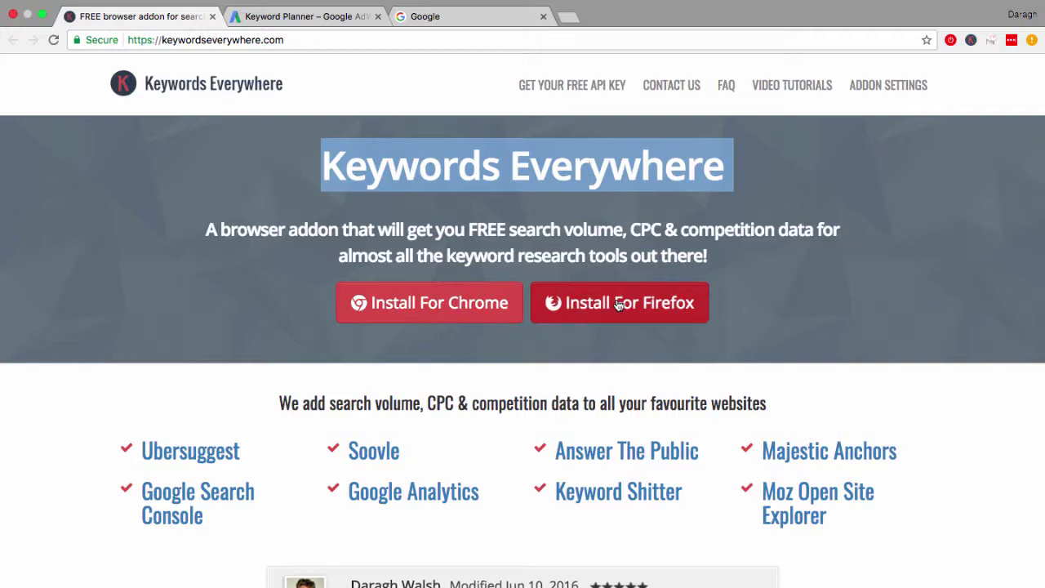
# Search Google for "microphone".
pyautogui.click(467, 21)
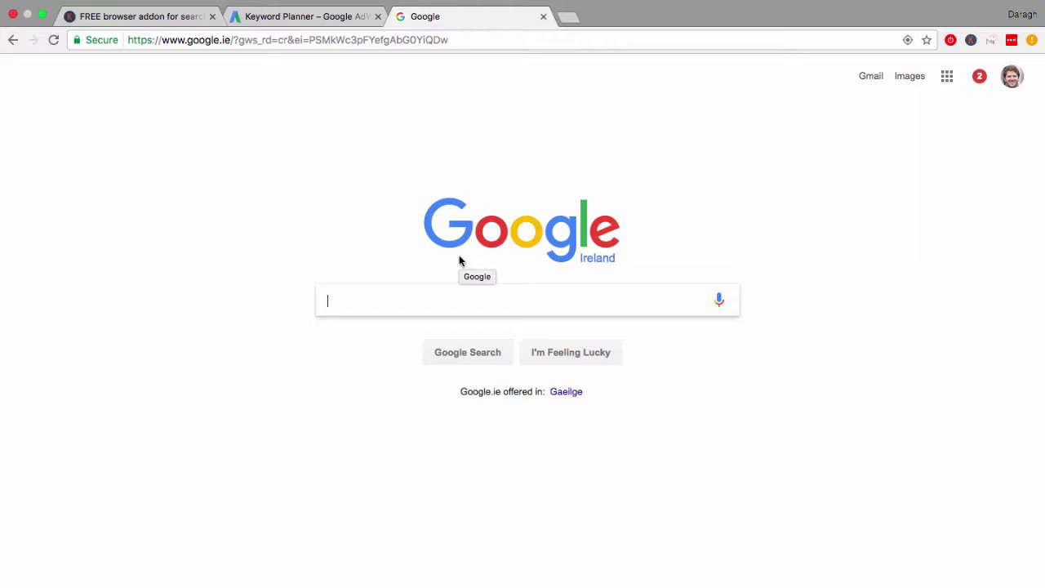
pyautogui.write('mic')
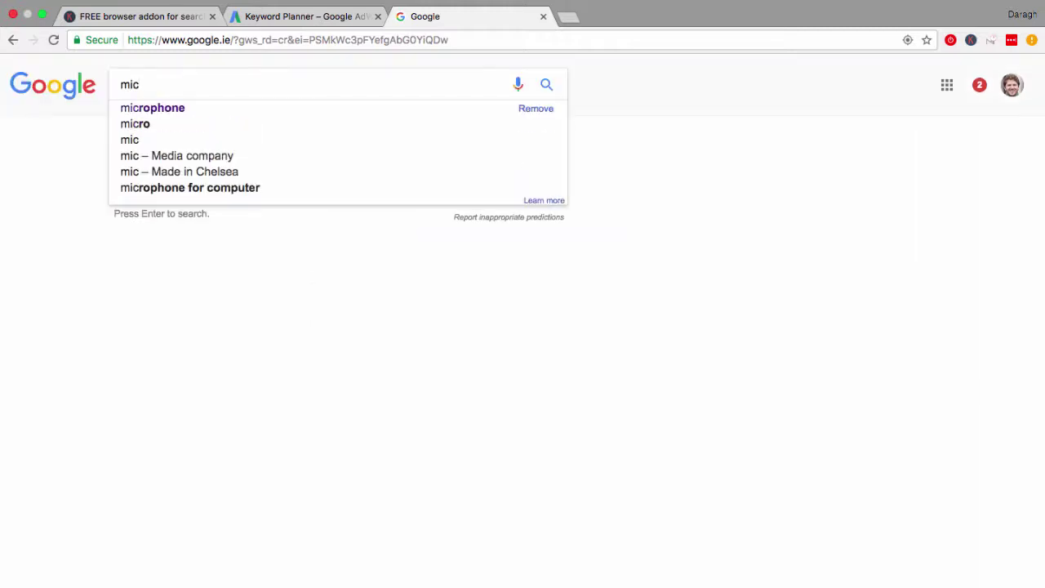
pyautogui.click(259, 107)
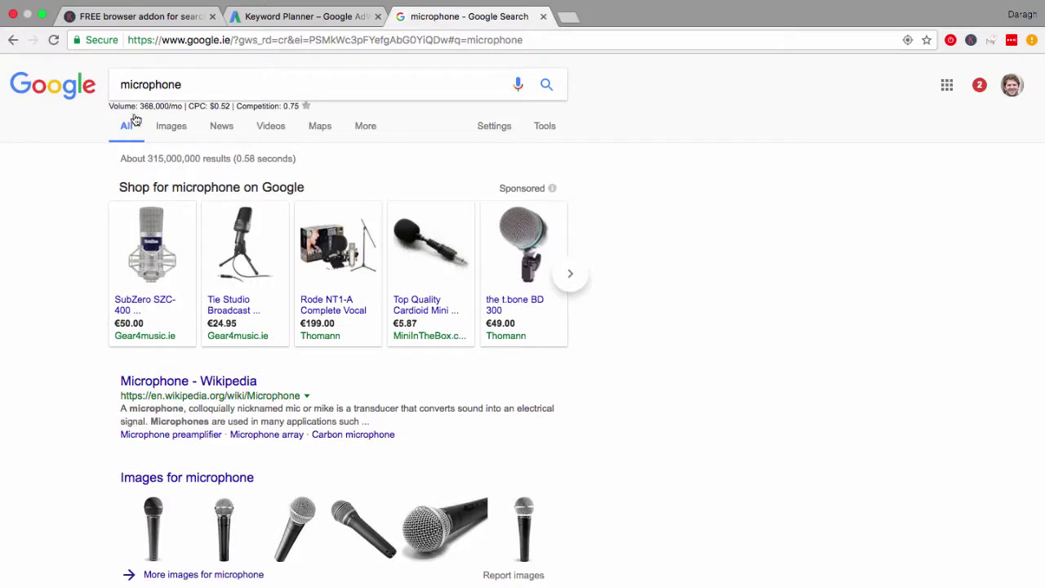
# Examine the search volume, CPC and competition data shown for the microphone query.
pyautogui.moveTo(109, 105); pyautogui.dragTo(296, 102)
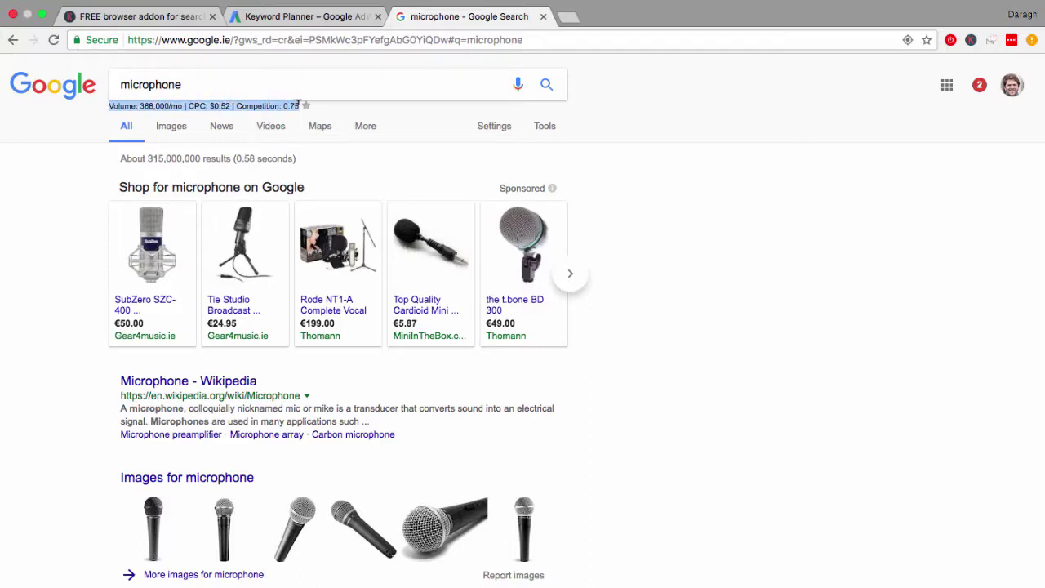
pyautogui.click(76, 161)
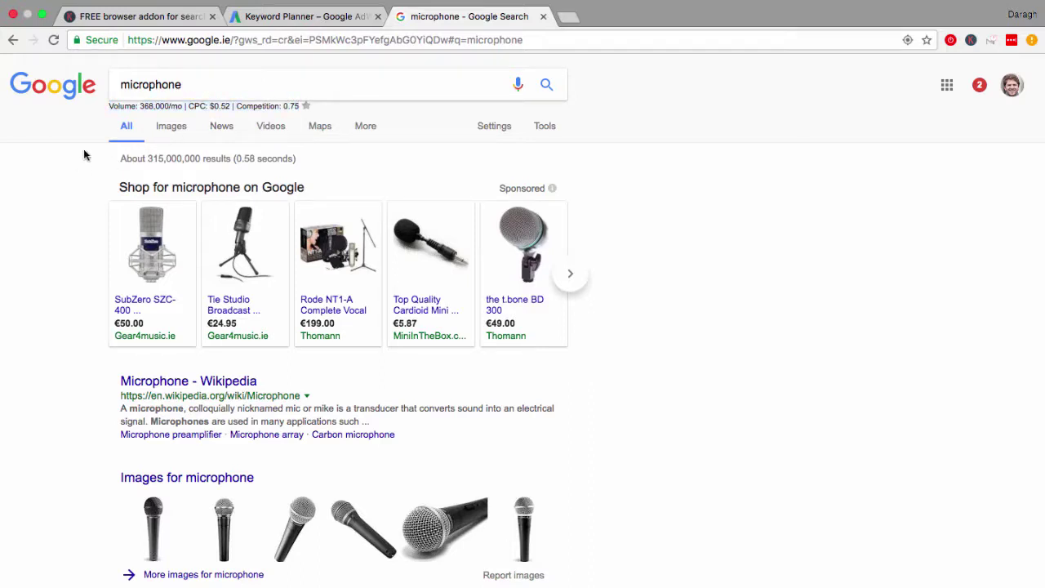
pyautogui.moveTo(109, 105); pyautogui.dragTo(184, 106)
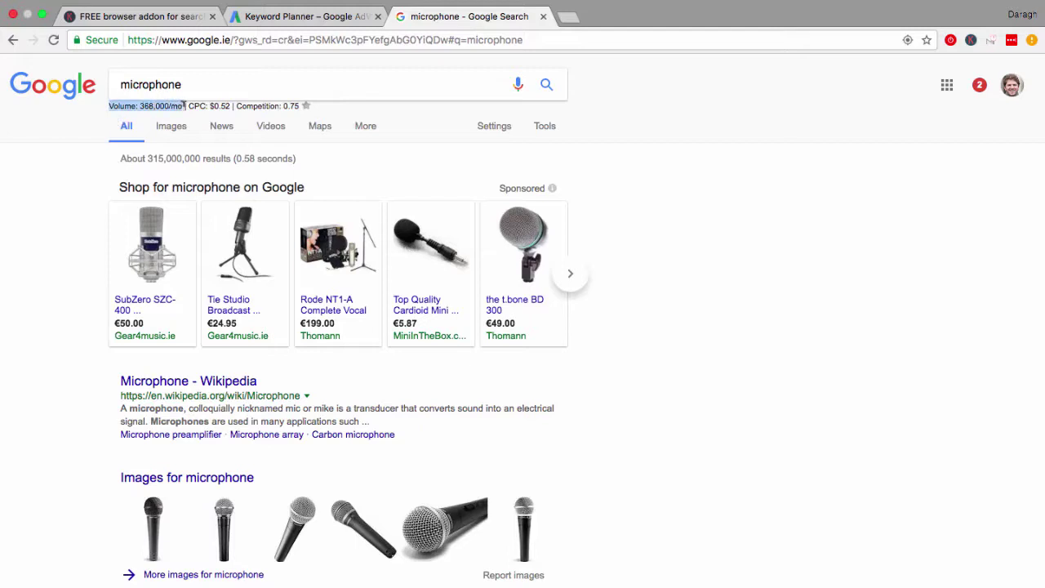
pyautogui.click(72, 213)
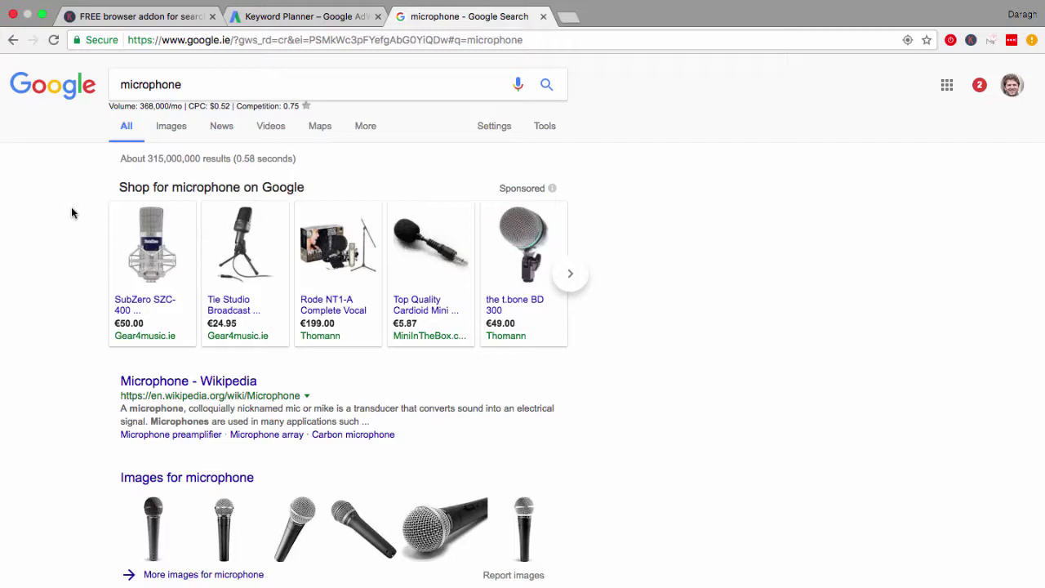
# Examine the searches related to microphone and their keyword metrics.
pyautogui.scroll(-10, 71, 213)
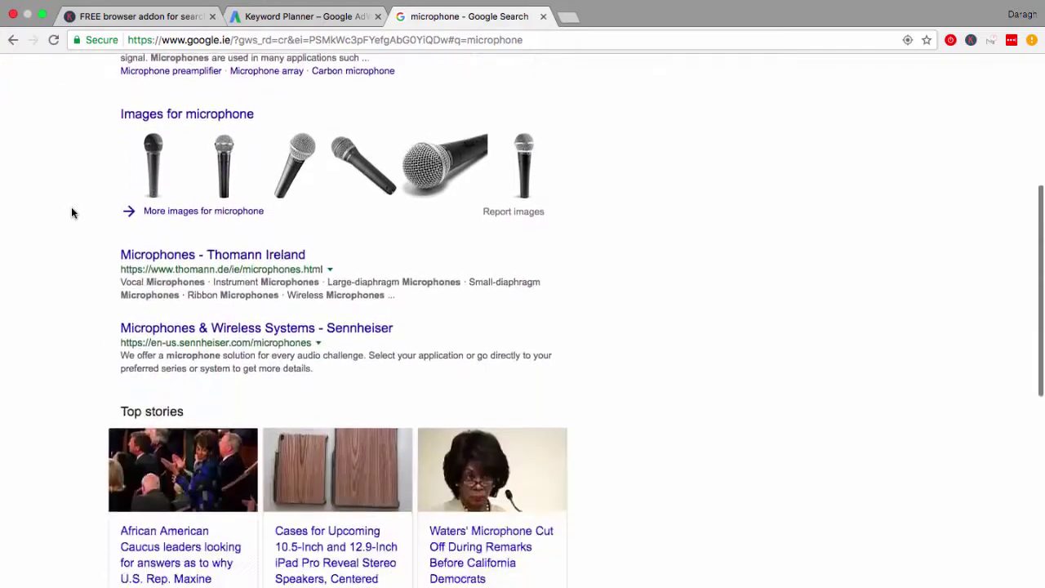
pyautogui.scroll(-10, 71, 214)
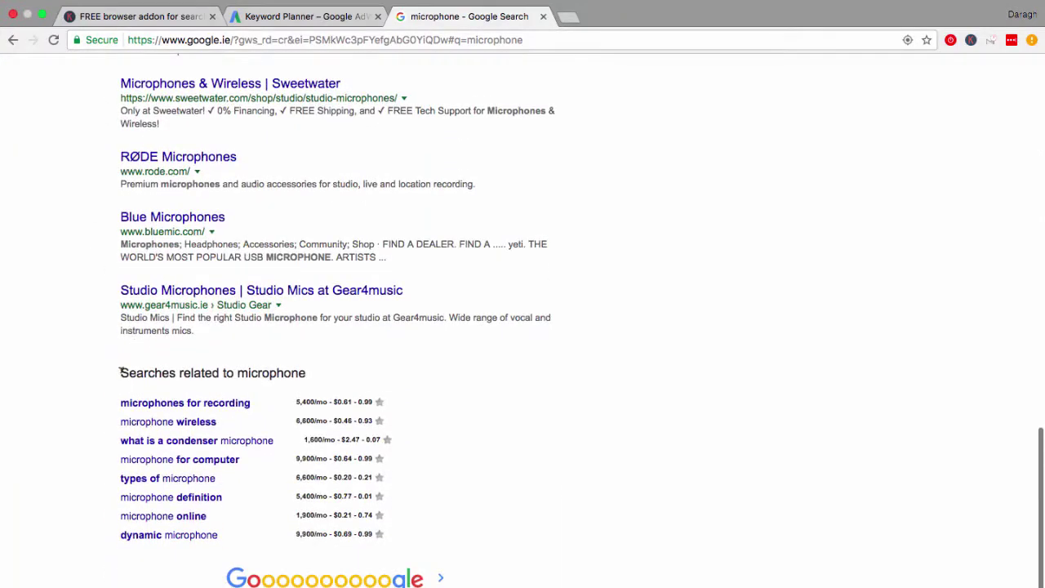
pyautogui.moveTo(120, 371); pyautogui.dragTo(311, 372)
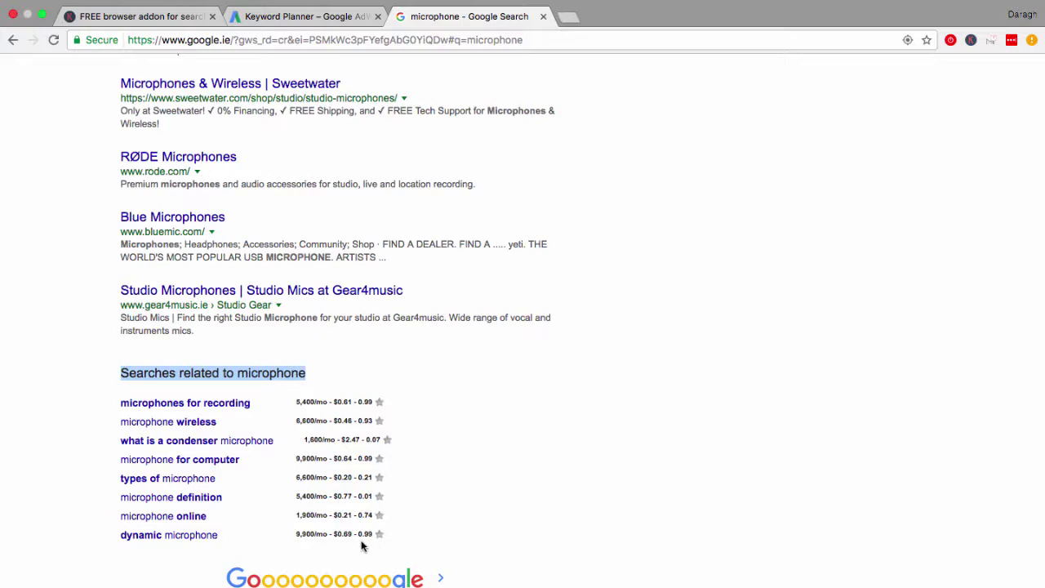
pyautogui.click(58, 406)
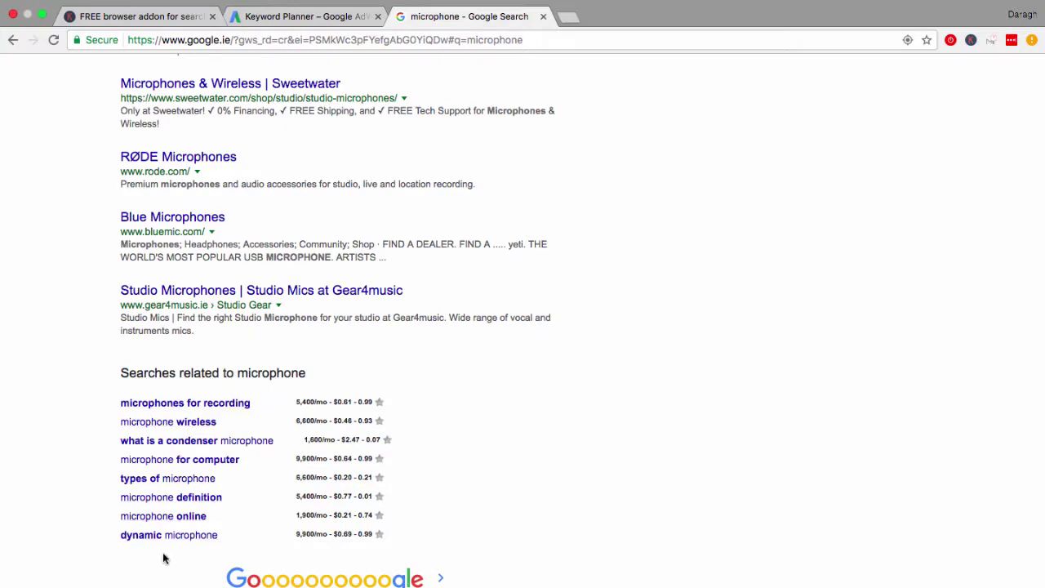
# Replace the Google query with "drones" and run the search.
pyautogui.scroll(15, 163, 558)
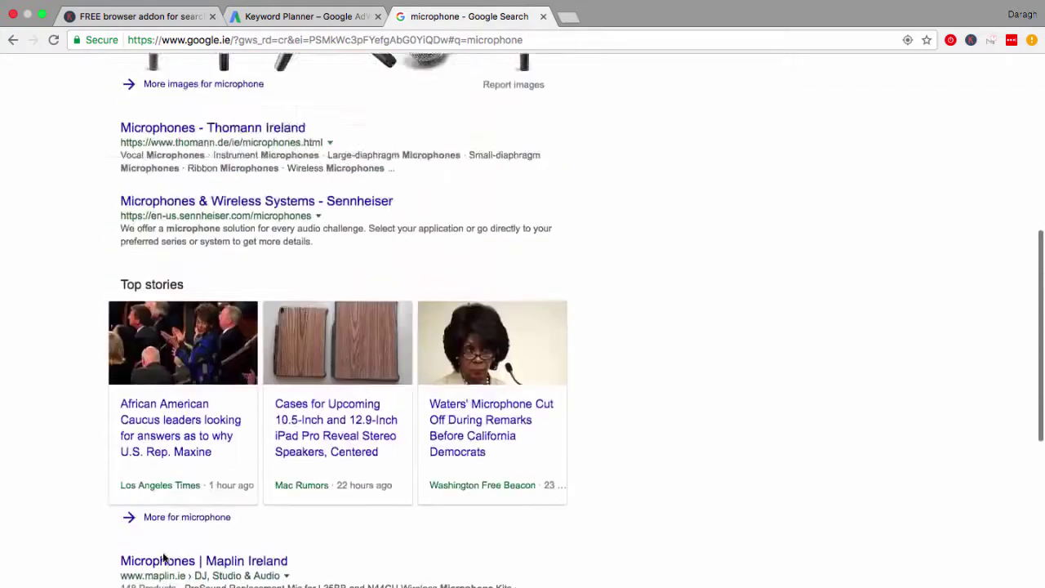
pyautogui.scroll(2, 152, 330)
pyautogui.click(176, 85)
pyautogui.doubleClick(176, 84)
pyautogui.write('drones')
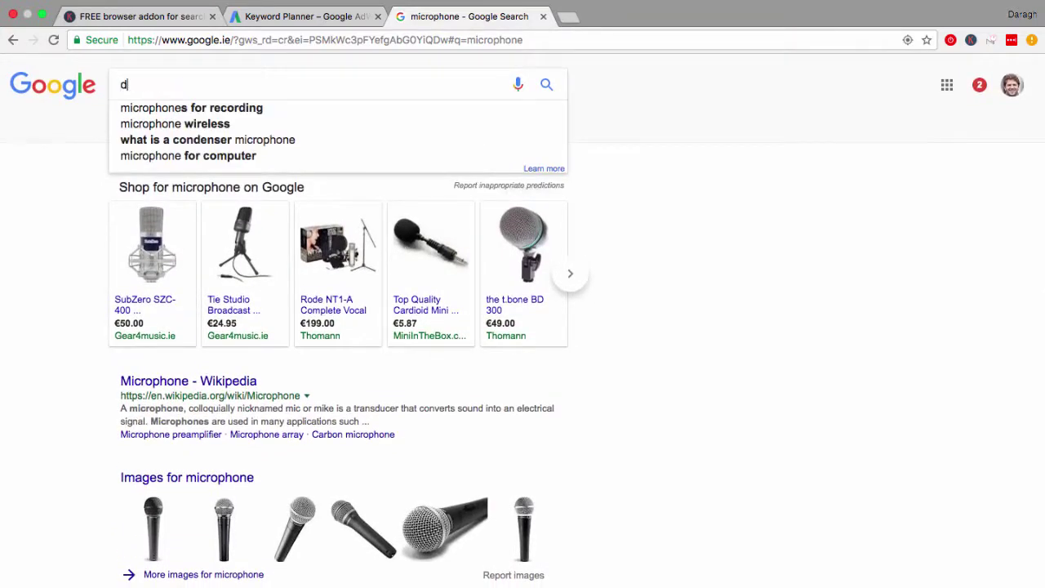
pyautogui.press('Return')
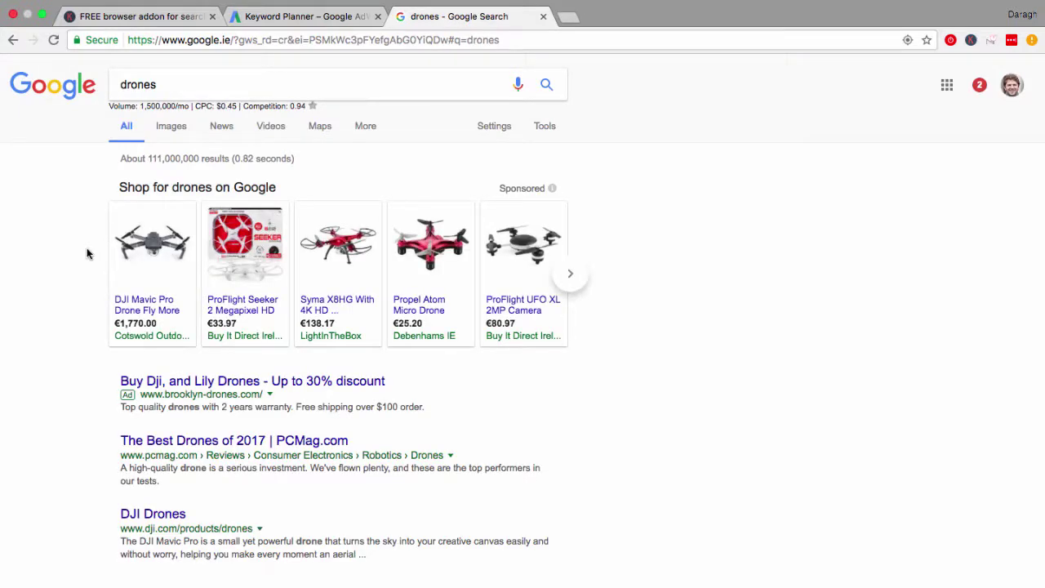
# Examine the monthly search volume for drones and the metrics of its related searches.
pyautogui.moveTo(139, 105); pyautogui.dragTo(186, 105)
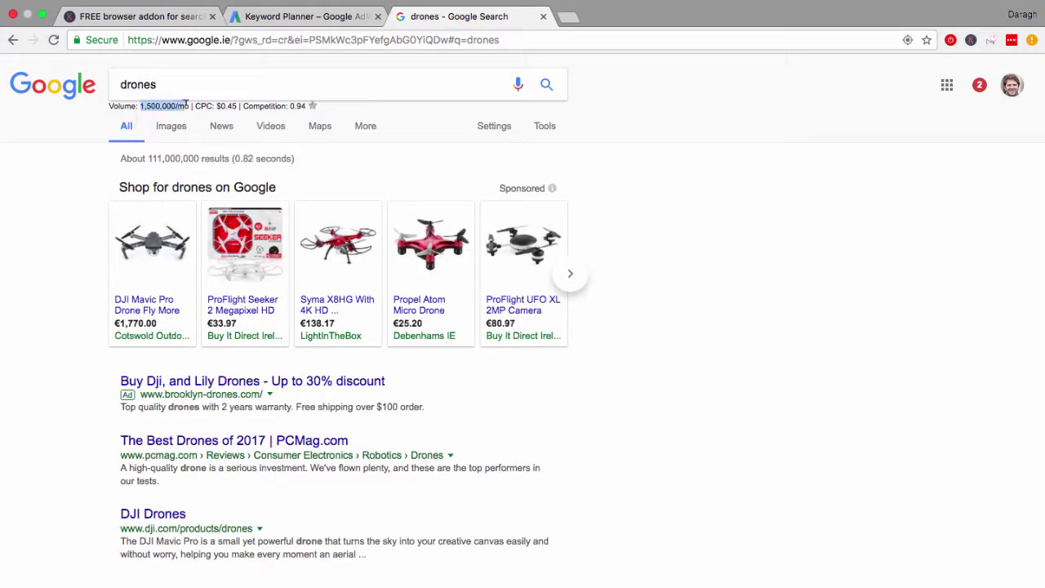
pyautogui.scroll(-1, 50, 310)
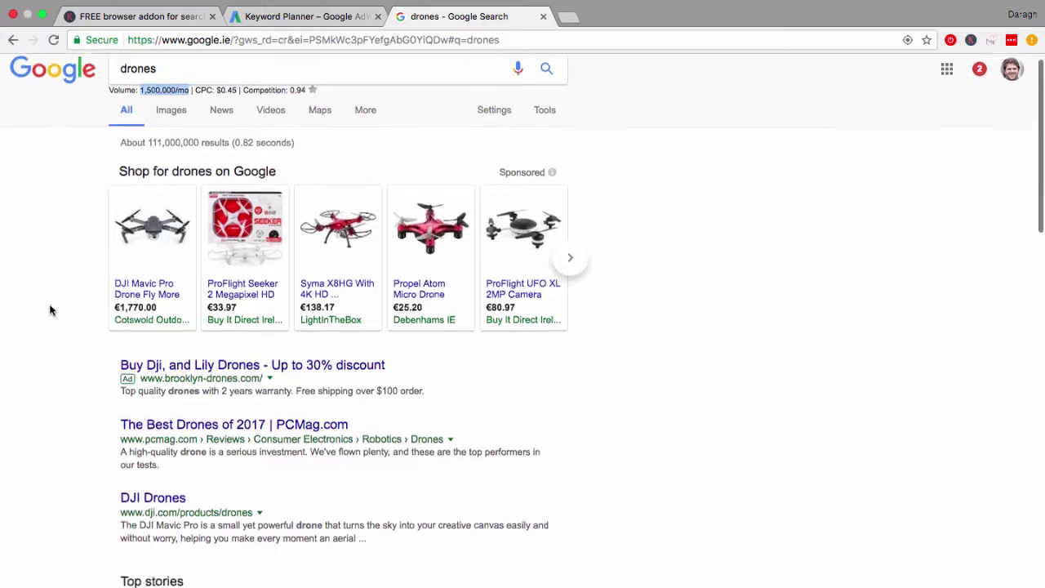
pyautogui.scroll(1, 50, 309)
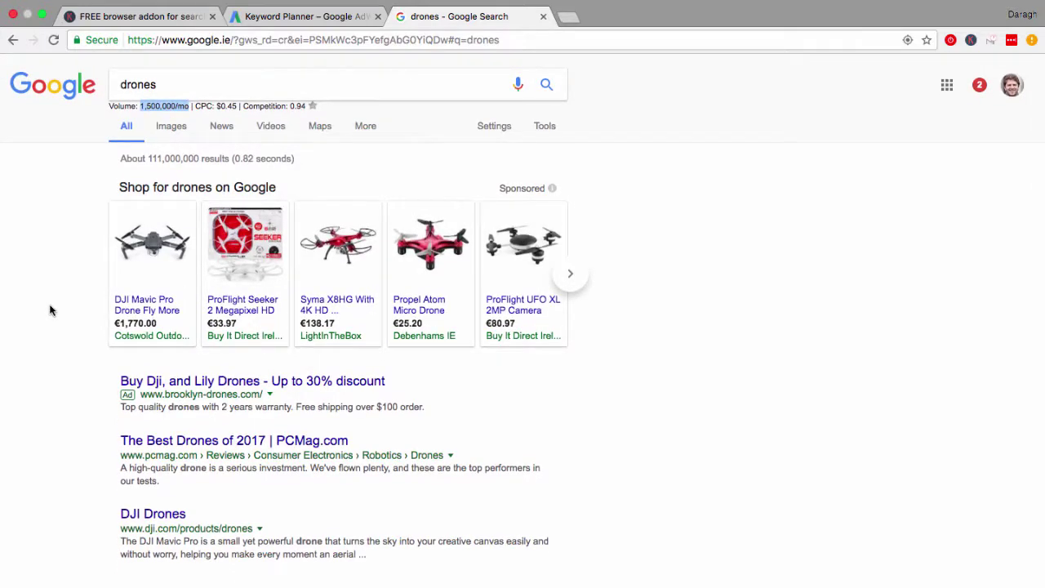
pyautogui.scroll(-15, 50, 309)
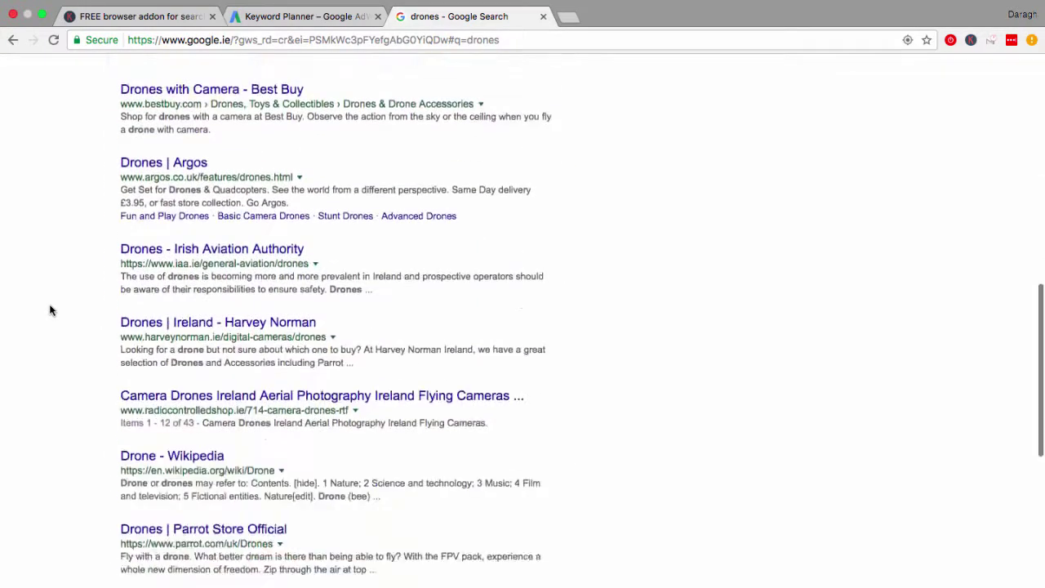
pyautogui.scroll(-5, 50, 309)
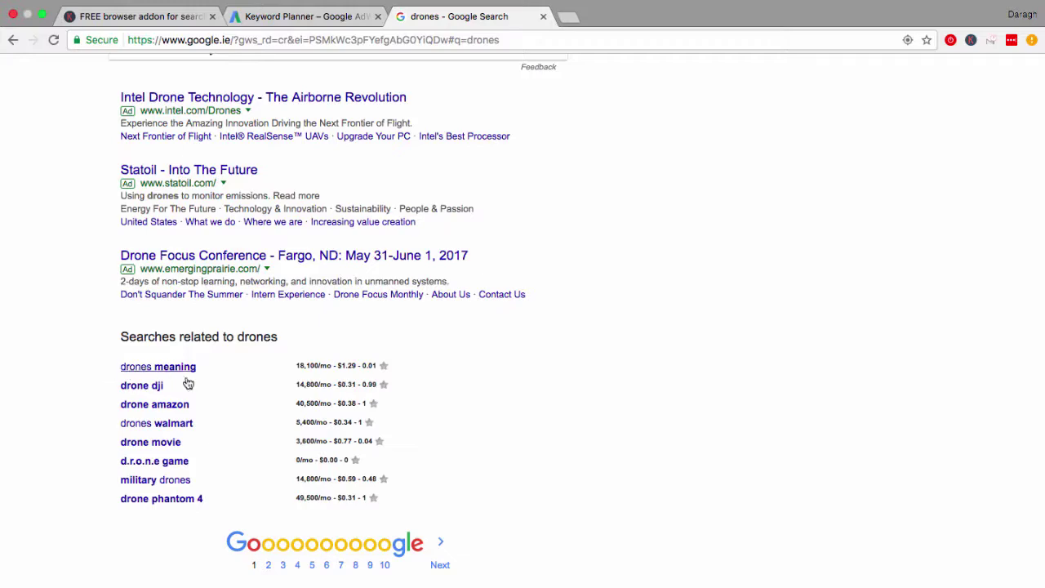
pyautogui.scroll(20, 82, 350)
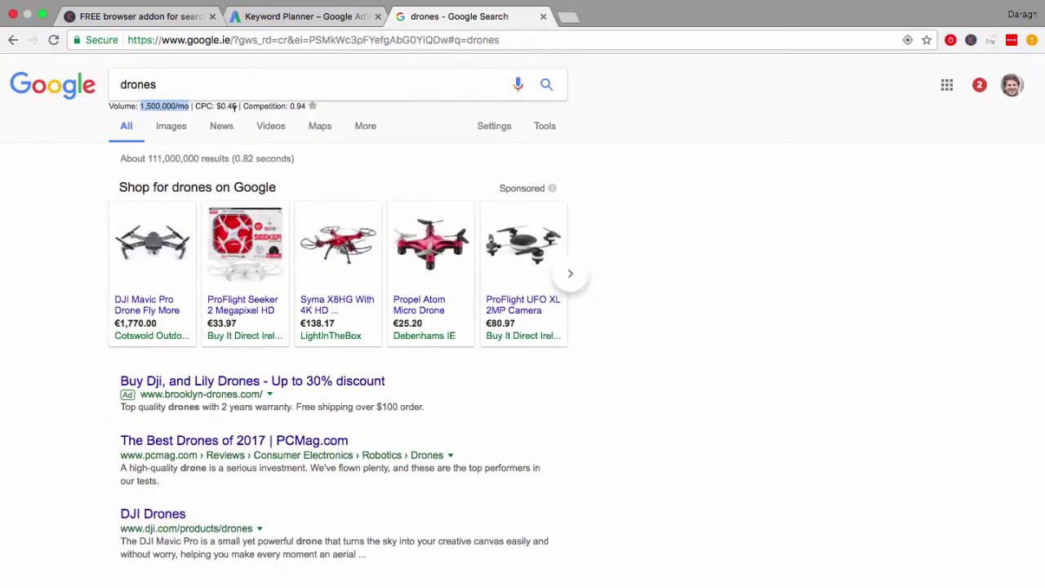
pyautogui.click(58, 190)
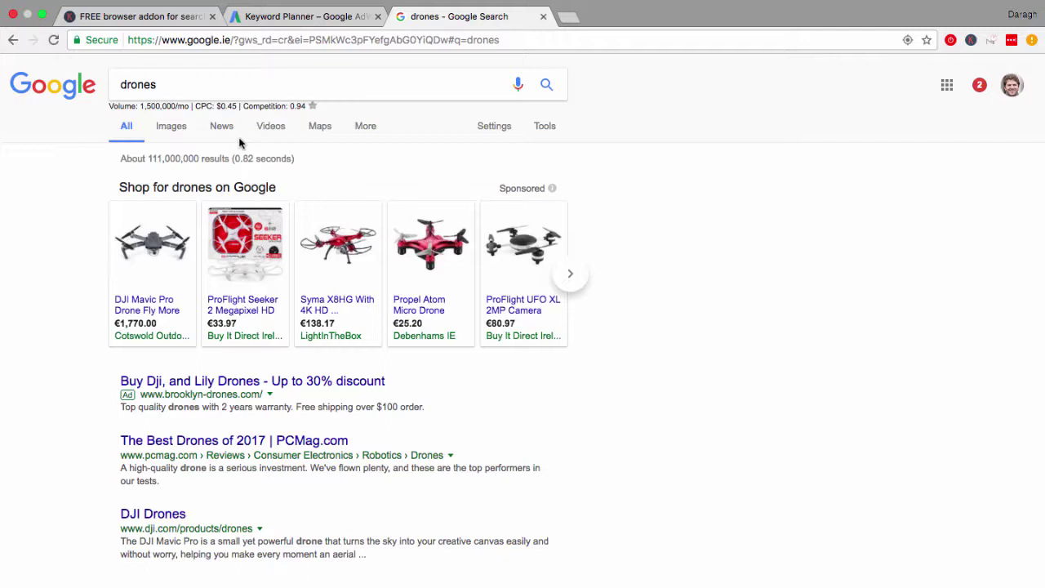
# Mark the keywords drones, drone dji, military drones and drone phantom 4 as favorites.
pyautogui.click(313, 106)
pyautogui.scroll(-6, 98, 245)
pyautogui.scroll(-10, 100, 249)
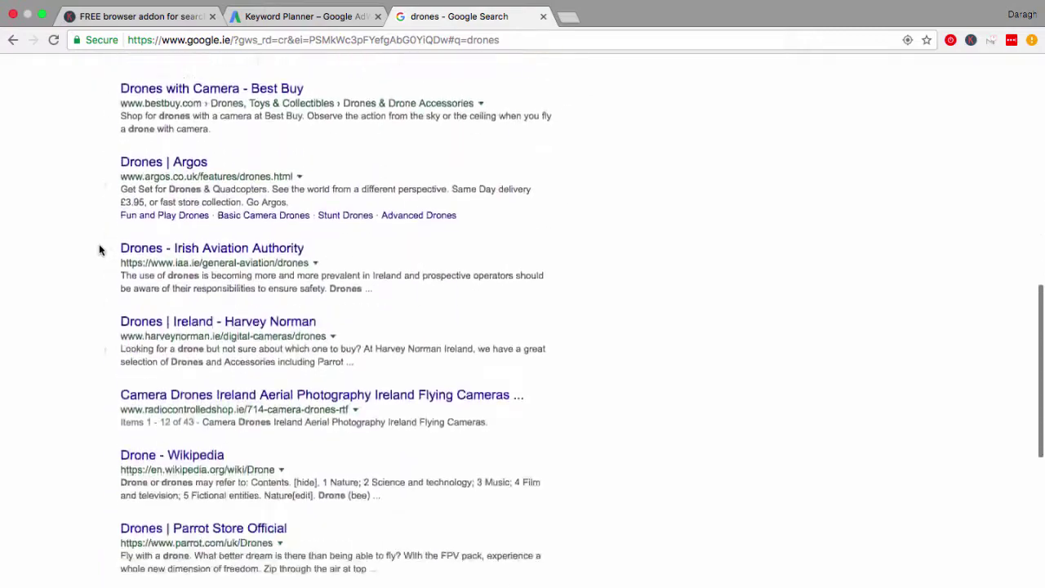
pyautogui.scroll(1, 269, 281)
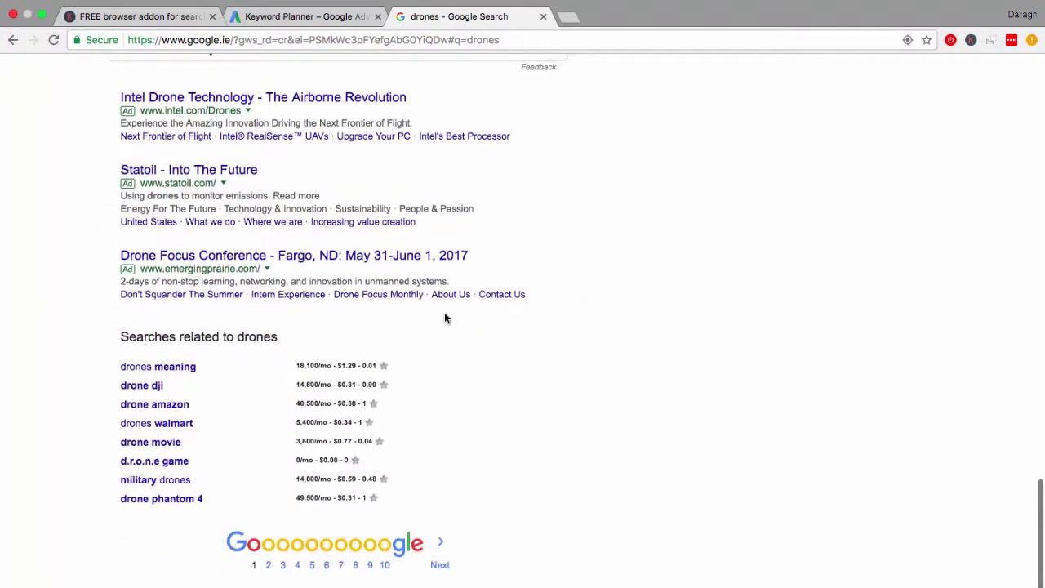
pyautogui.click(385, 386)
pyautogui.click(384, 481)
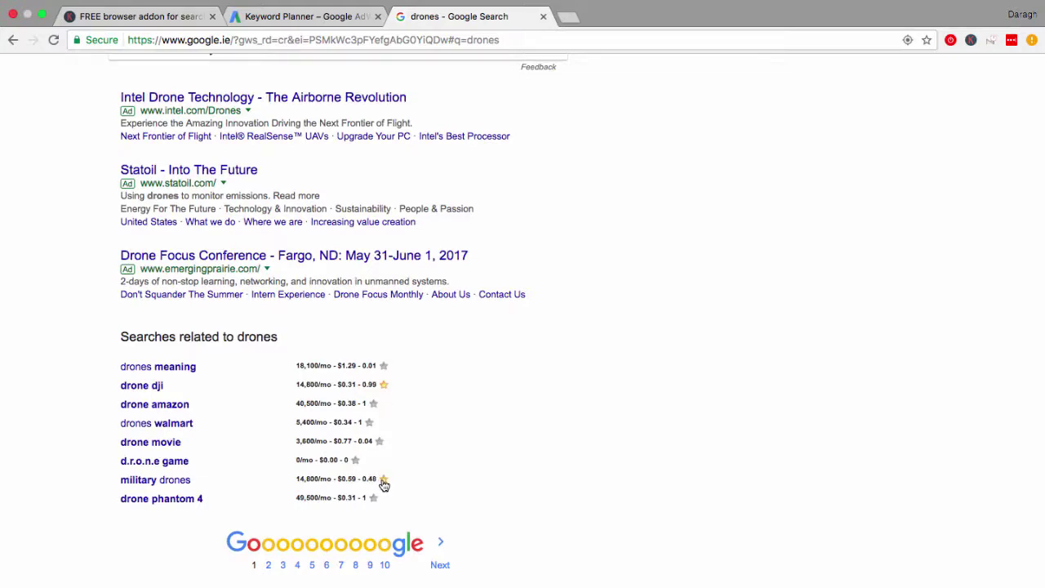
pyautogui.click(373, 499)
# Open the favorite keywords list from the Keywords Everywhere extension and compare it with the drones search page.
pyautogui.scroll(20, 470, 474)
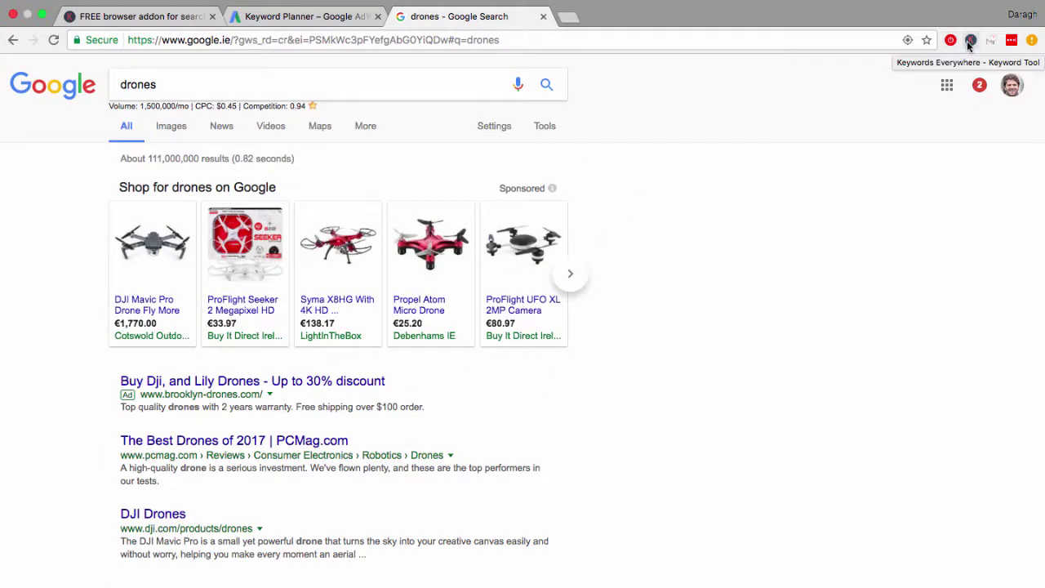
pyautogui.click(968, 41)
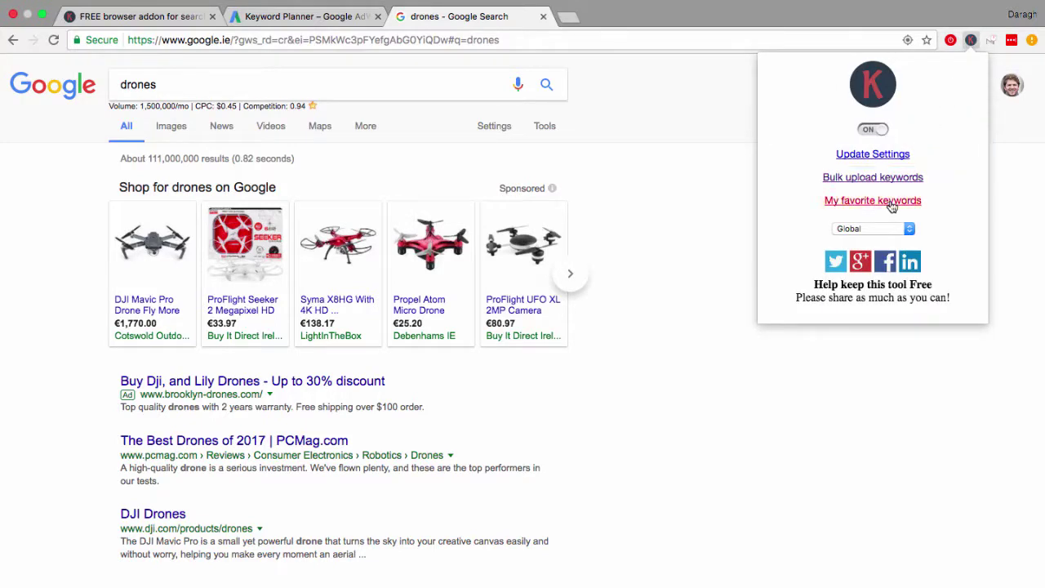
pyautogui.click(872, 201)
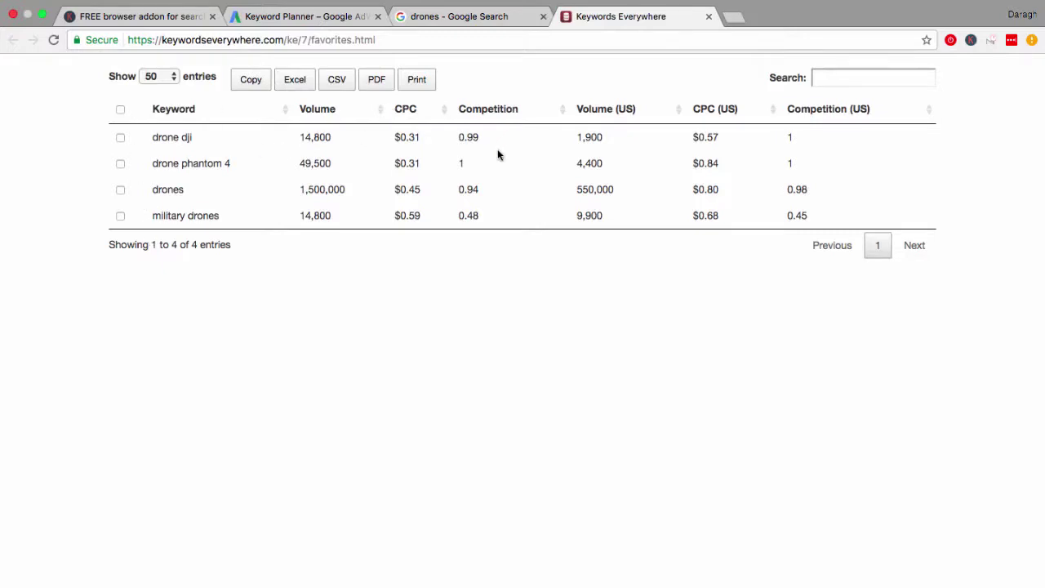
pyautogui.click(492, 16)
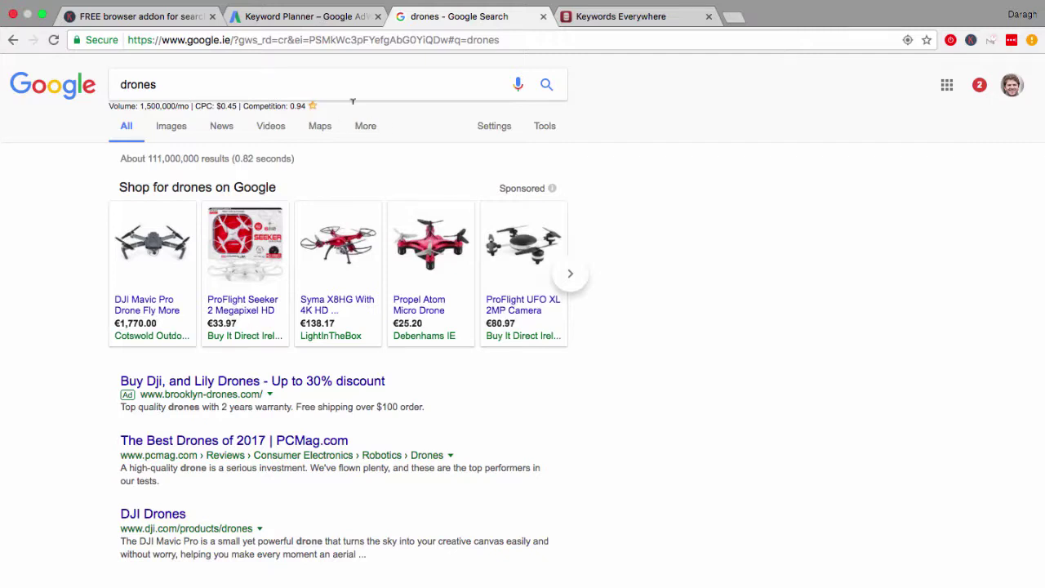
pyautogui.click(637, 16)
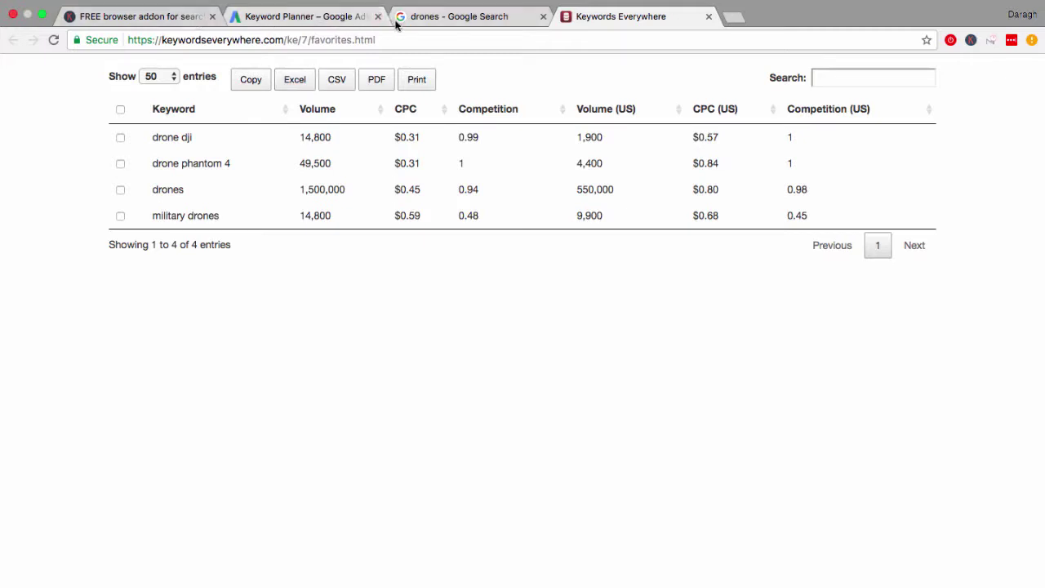
# Return to the Google results for drones and examine the related searches with their metrics.
pyautogui.click(441, 17)
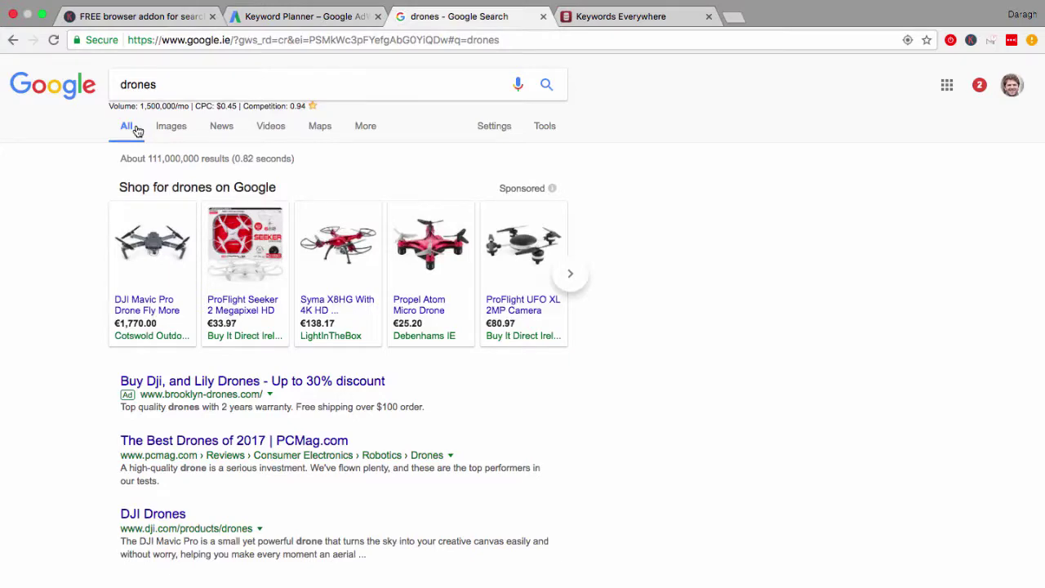
pyautogui.scroll(-15, 84, 213)
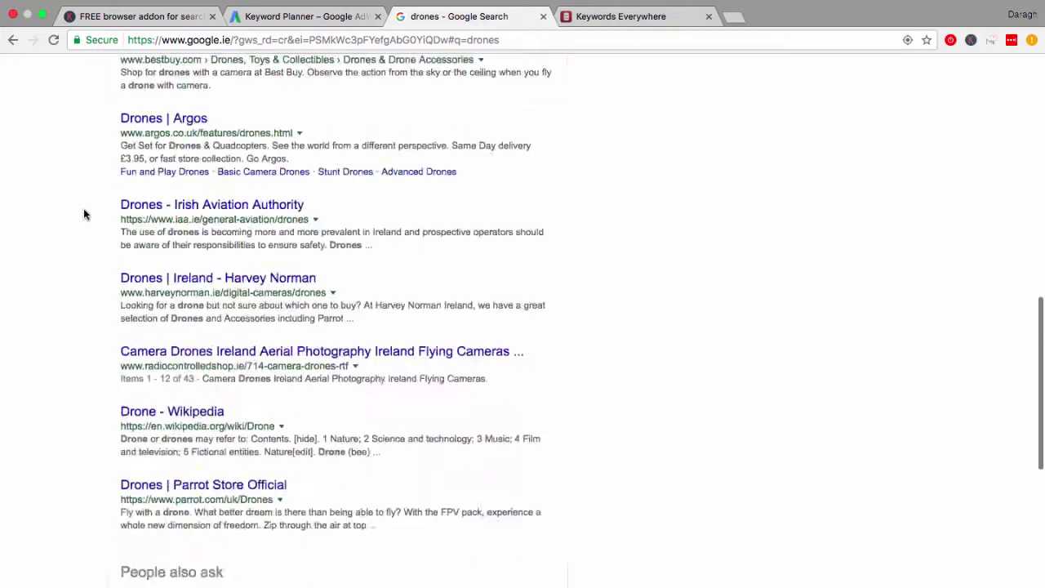
pyautogui.scroll(-5, 84, 214)
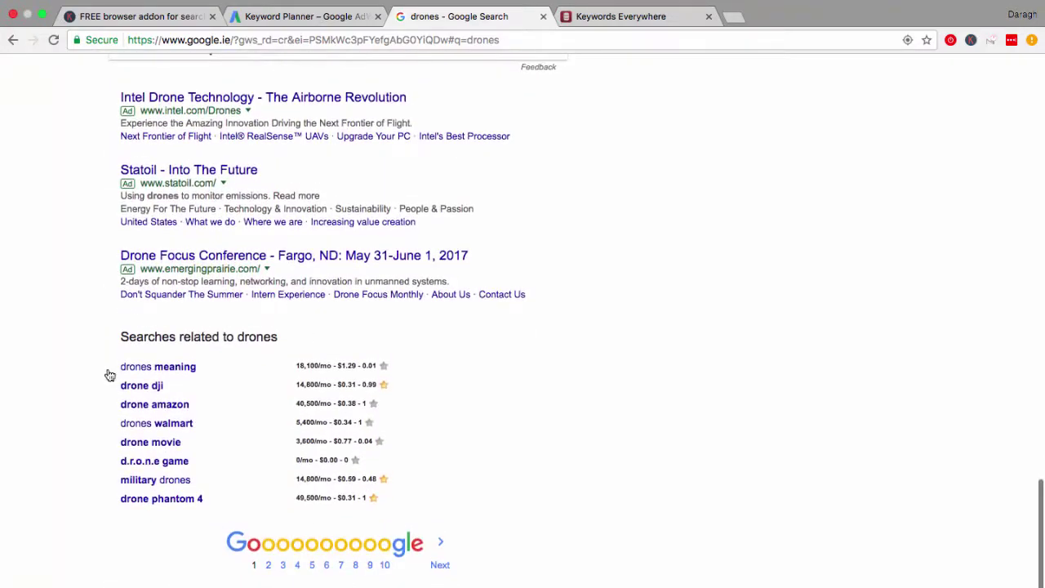
# Search Google for fairy doors and check the keyword's monthly search volume.
pyautogui.scroll(10, 129, 331)
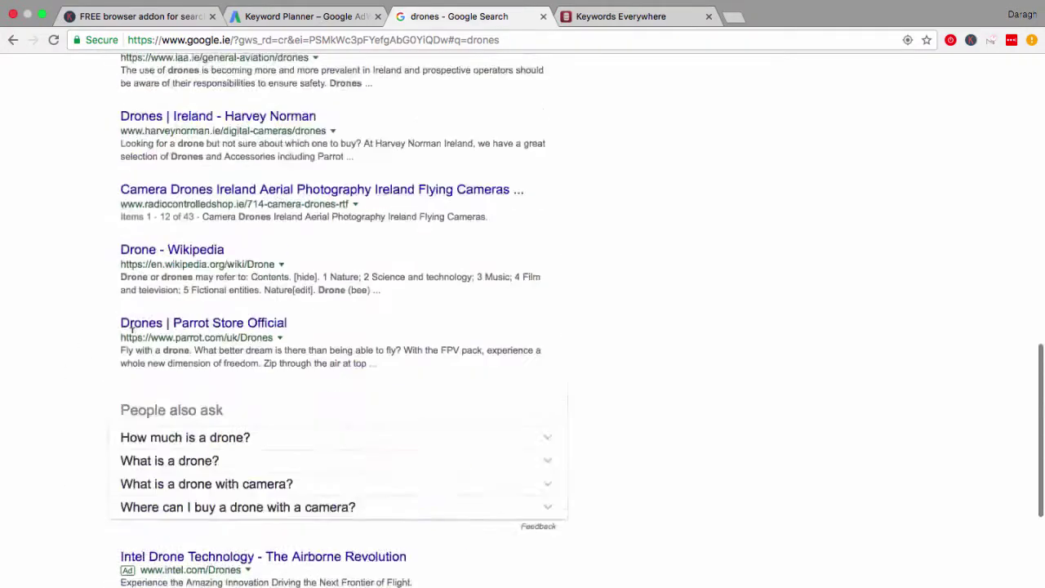
pyautogui.scroll(5, 131, 331)
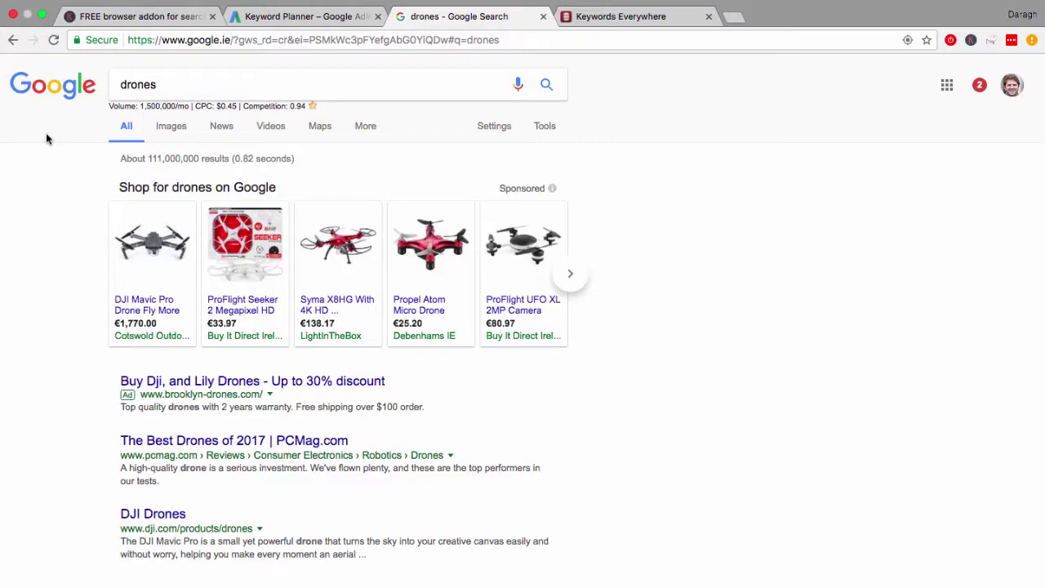
pyautogui.moveTo(168, 82); pyautogui.dragTo(112, 82)
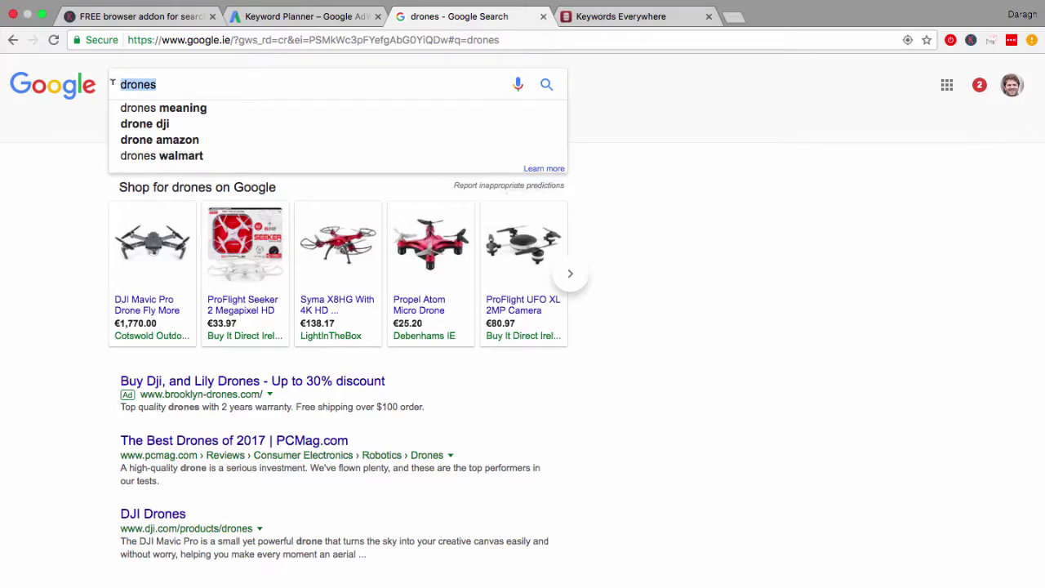
pyautogui.write('fairy doors')
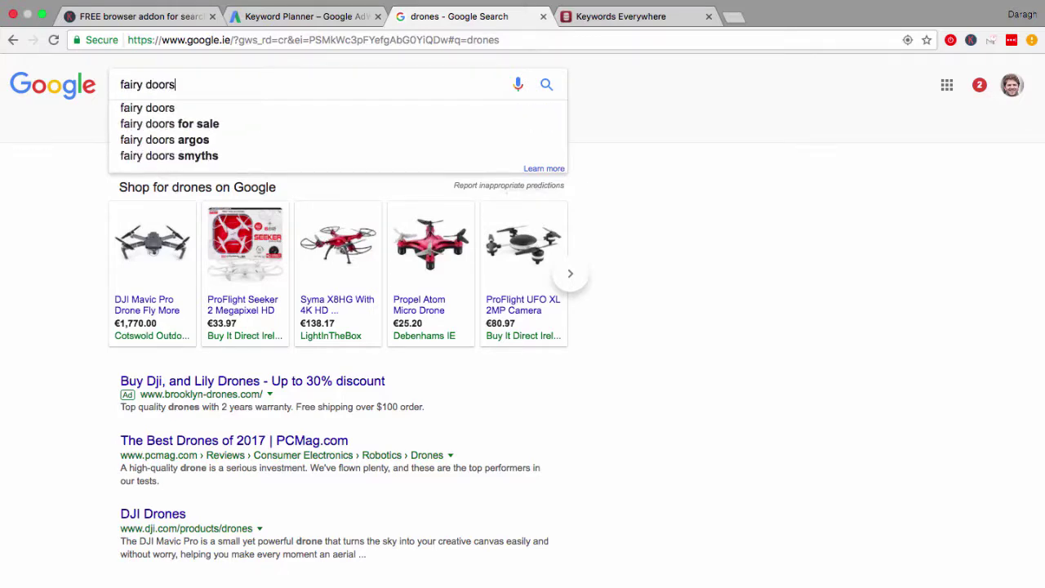
pyautogui.press('Return')
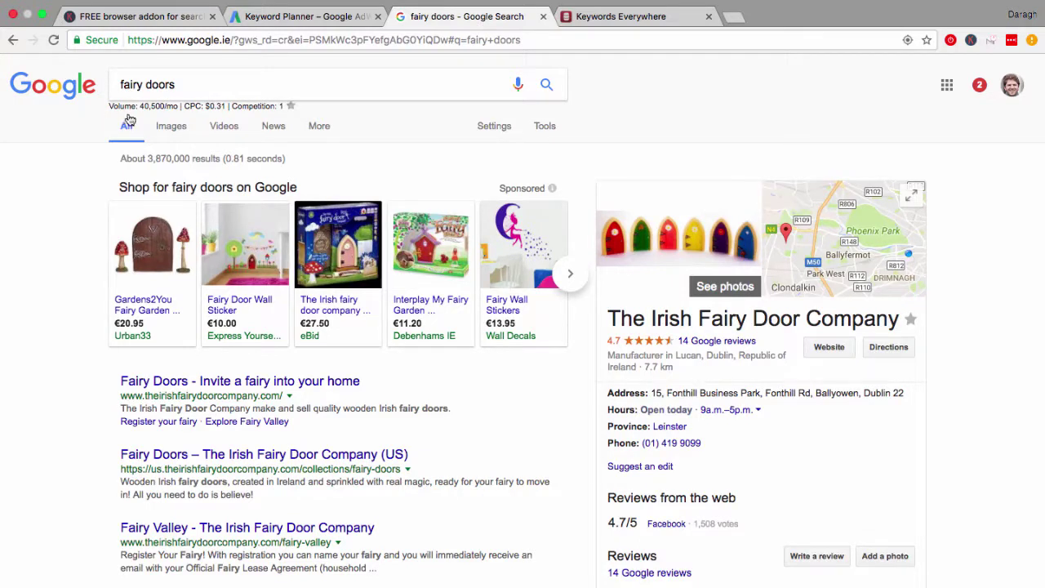
pyautogui.moveTo(140, 107); pyautogui.dragTo(179, 107)
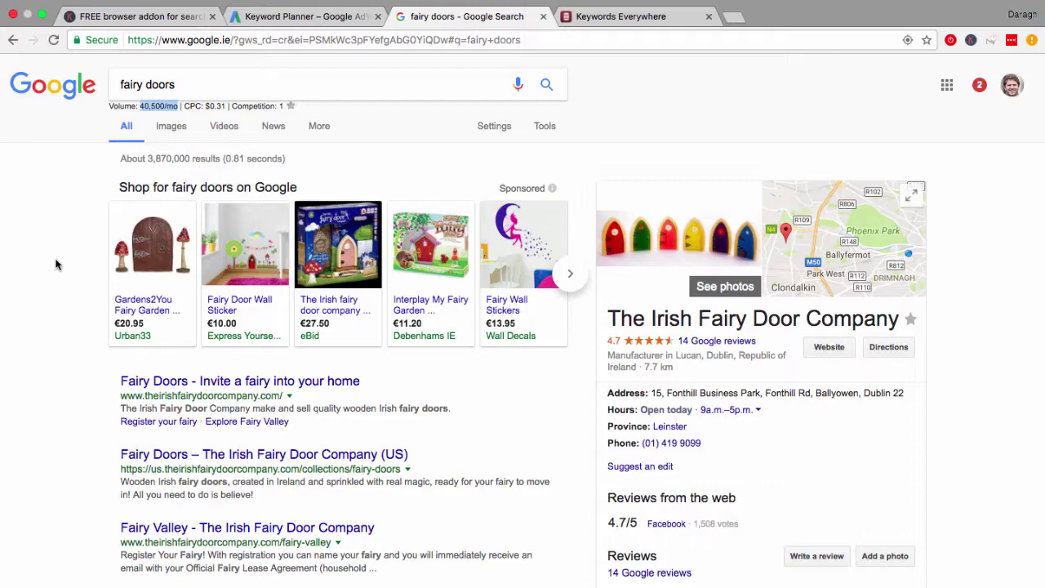
pyautogui.click(56, 264)
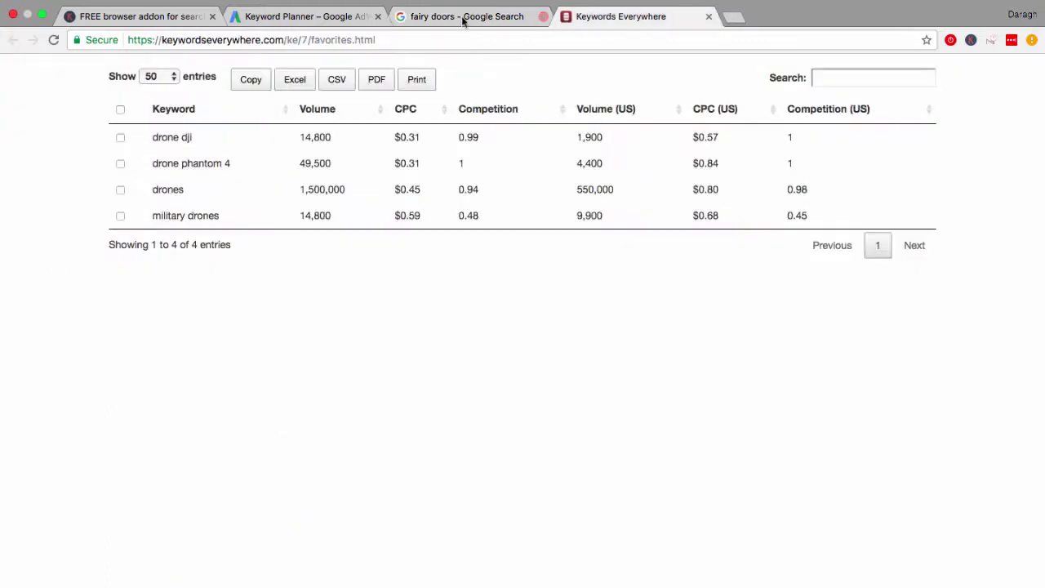
pyautogui.click(462, 17)
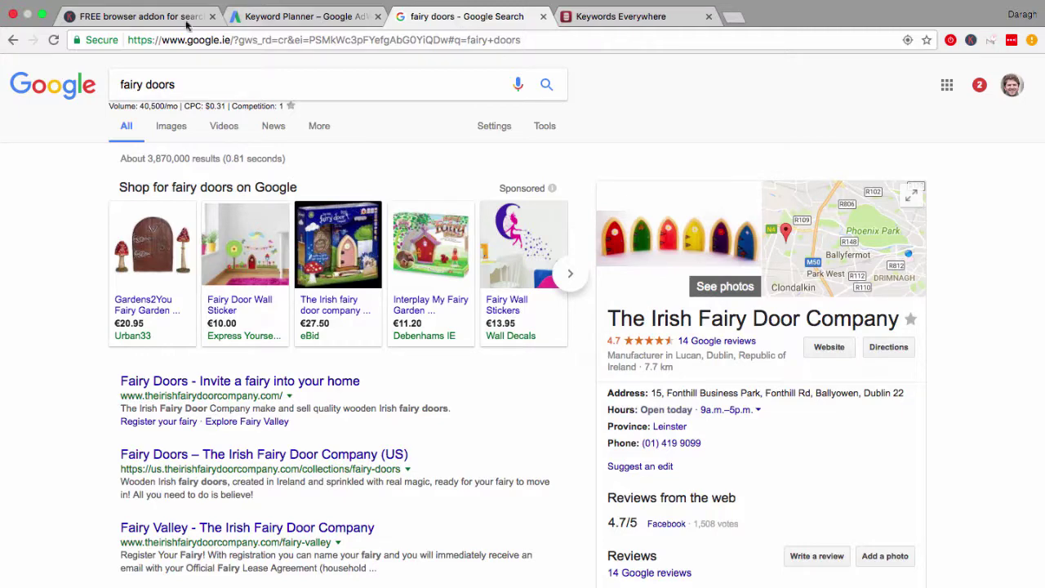
# Go to the Keywords Everywhere website and open the add-on's Chrome Web Store page from its Chrome install option.
pyautogui.click(167, 18)
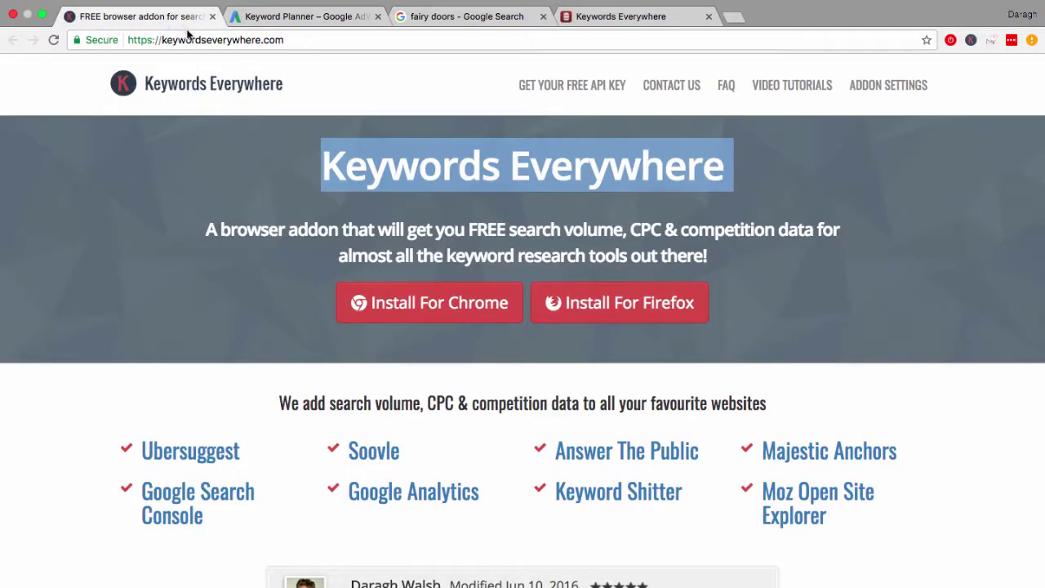
pyautogui.click(194, 40)
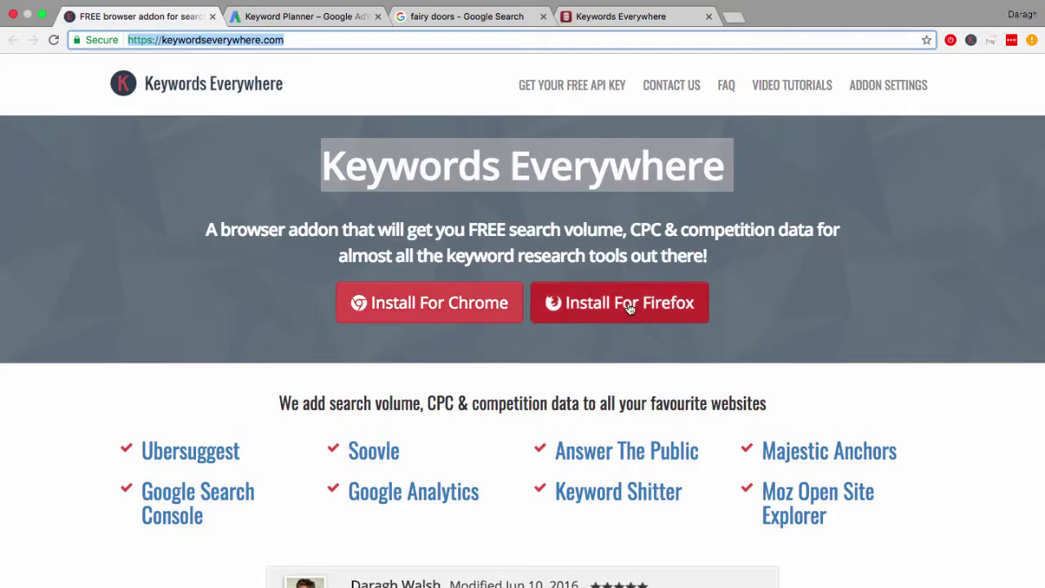
pyautogui.click(575, 347)
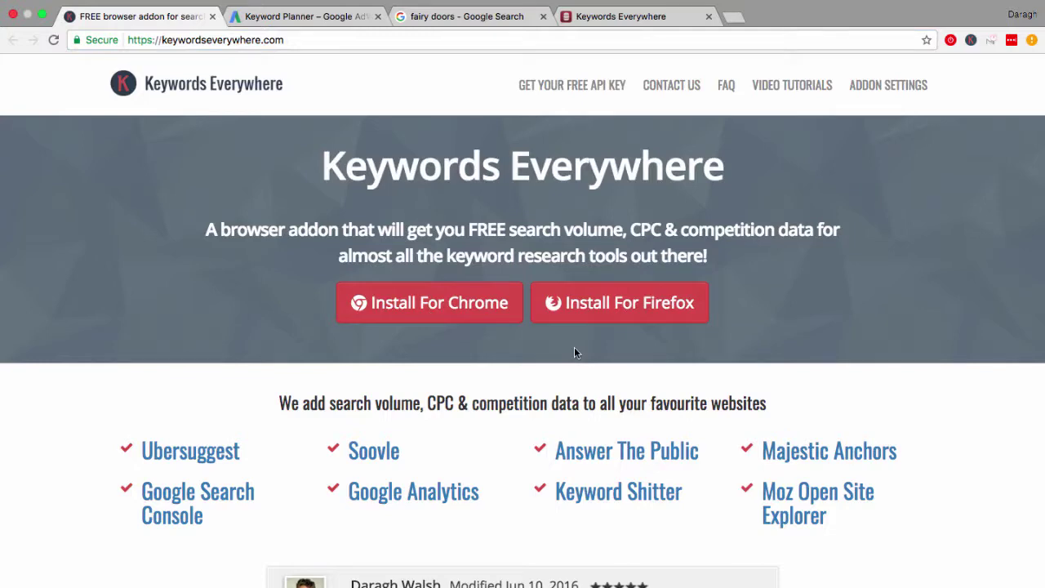
pyautogui.click(482, 316)
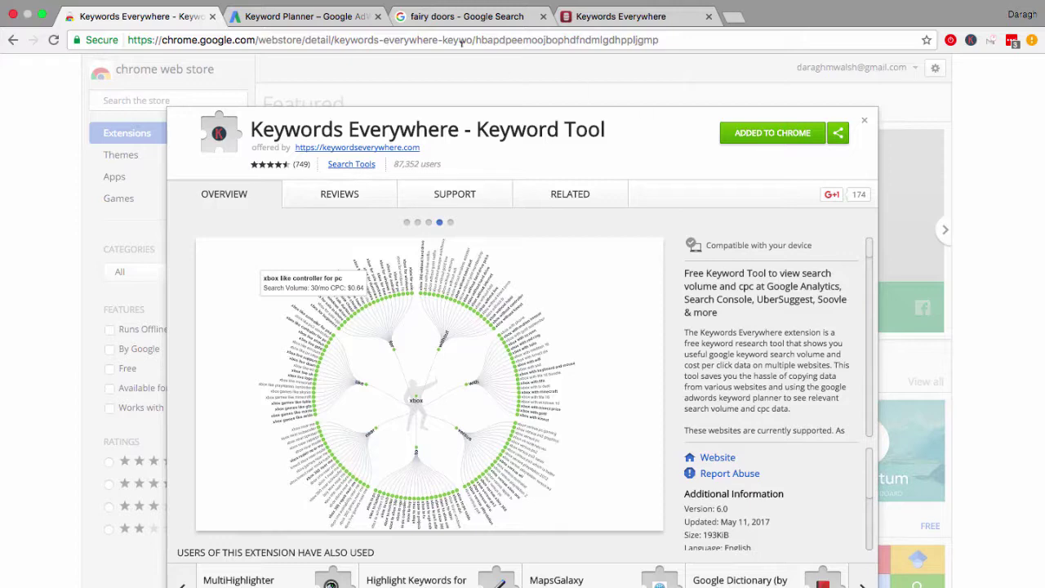
# Return to the Google results for fairy doors and run the same search again.
pyautogui.click(243, 22)
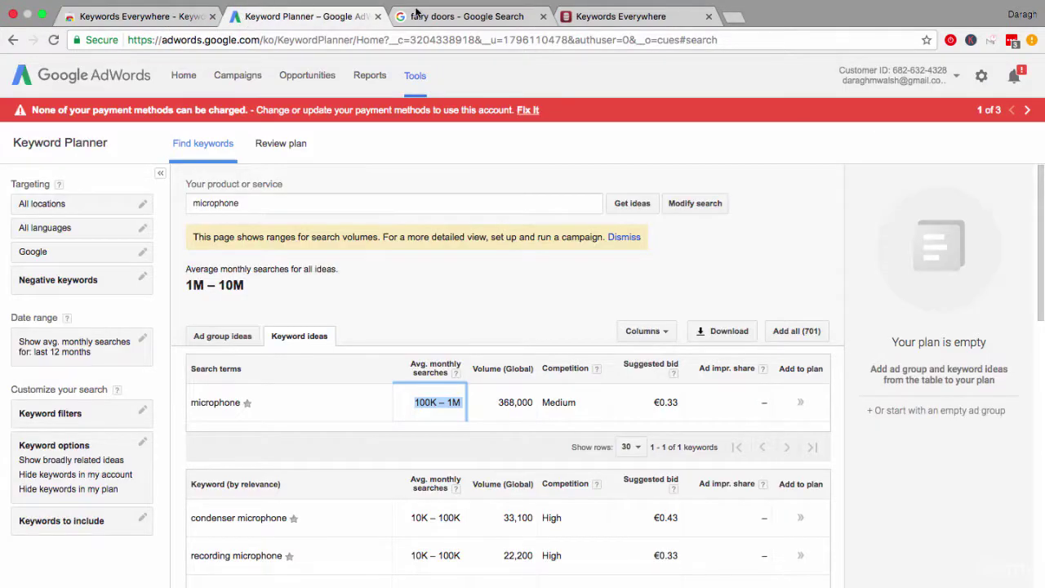
pyautogui.click(414, 15)
pyautogui.click(54, 41)
pyautogui.moveTo(109, 105); pyautogui.dragTo(117, 84)
pyautogui.click(175, 84)
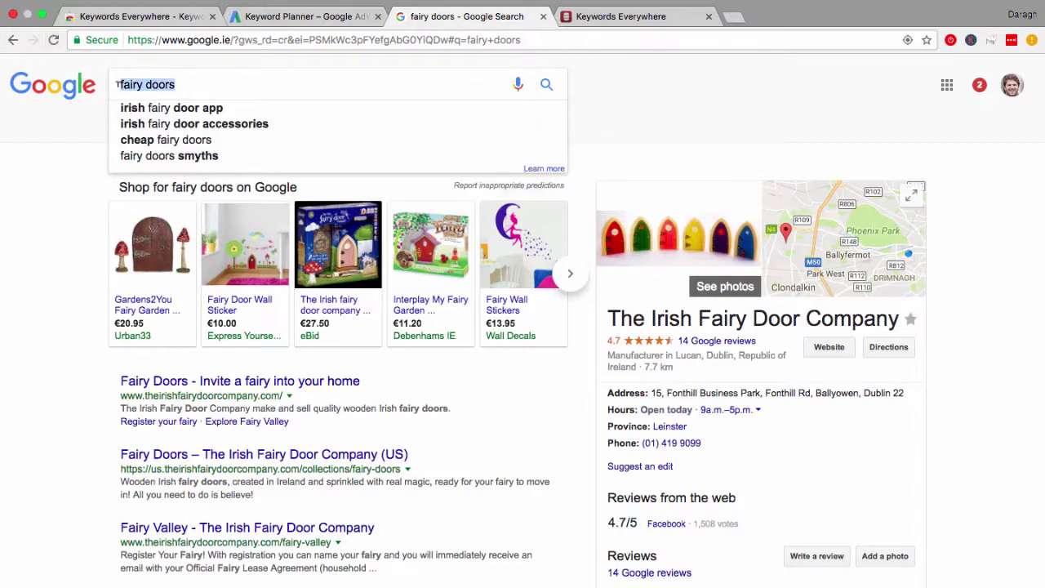
pyautogui.press('Right')
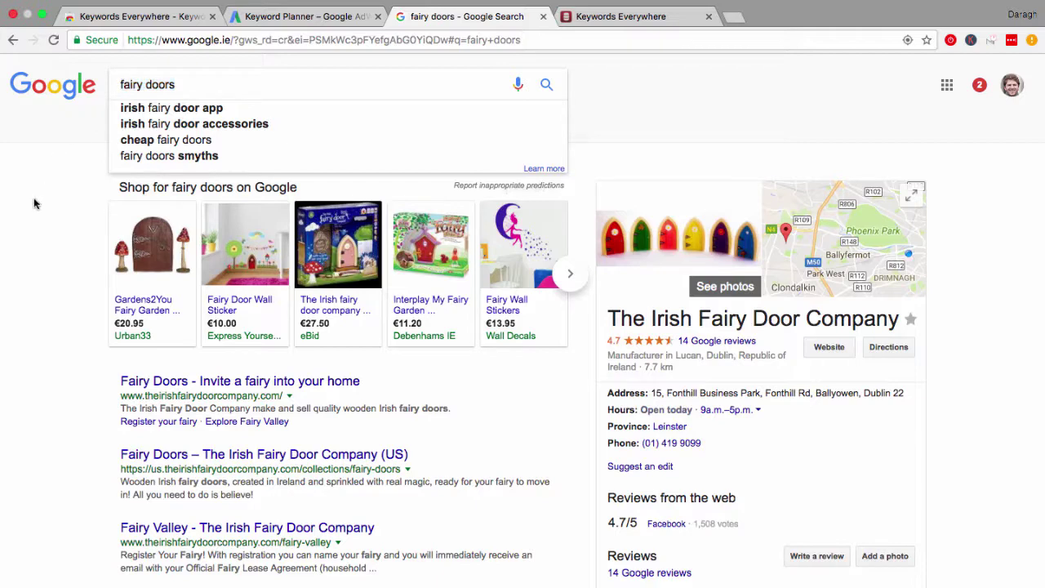
pyautogui.click(553, 89)
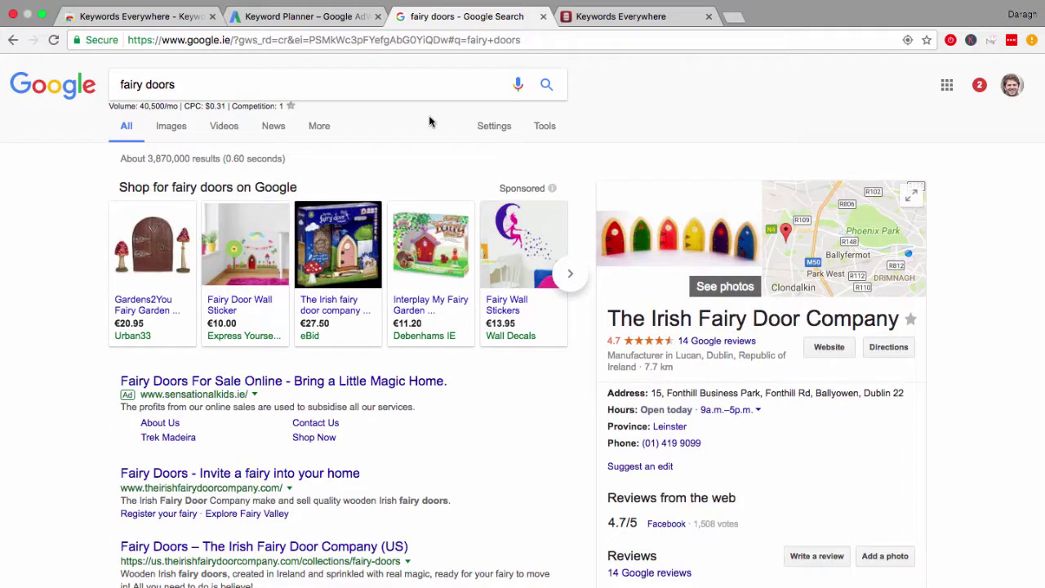
# Examine the CPC and competition metrics for fairy doors alongside the sensationalkids.ie ad in the results.
pyautogui.moveTo(183, 105); pyautogui.dragTo(227, 106)
pyautogui.click(71, 171)
pyautogui.moveTo(284, 106); pyautogui.dragTo(232, 105)
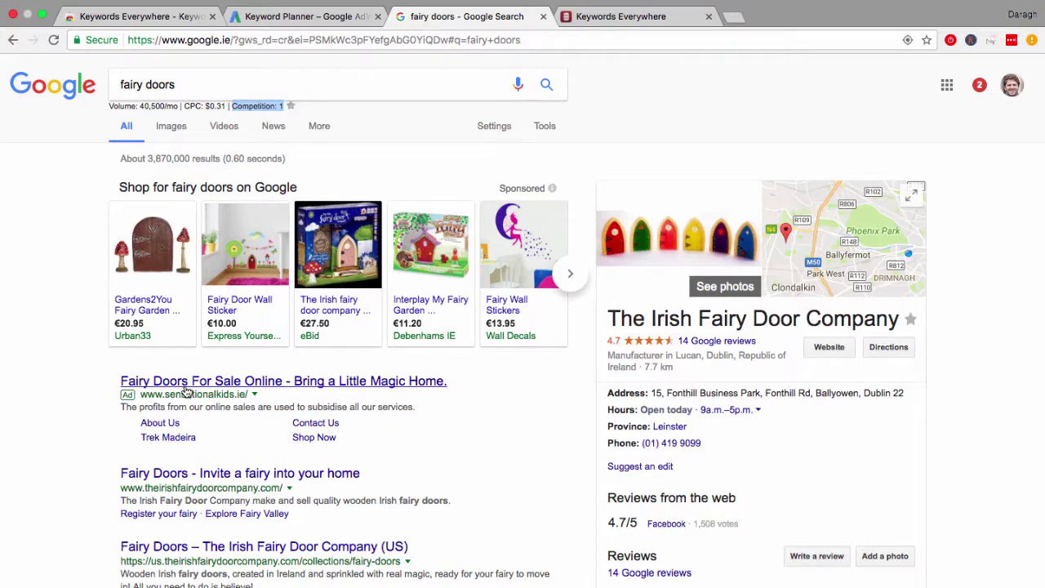
pyautogui.click(221, 102)
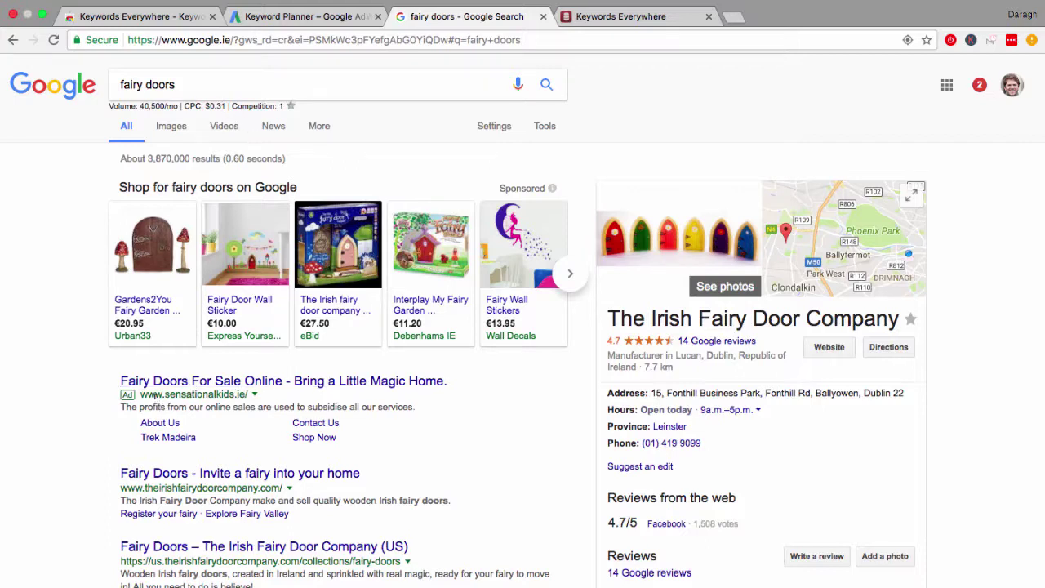
pyautogui.moveTo(164, 395); pyautogui.dragTo(248, 394)
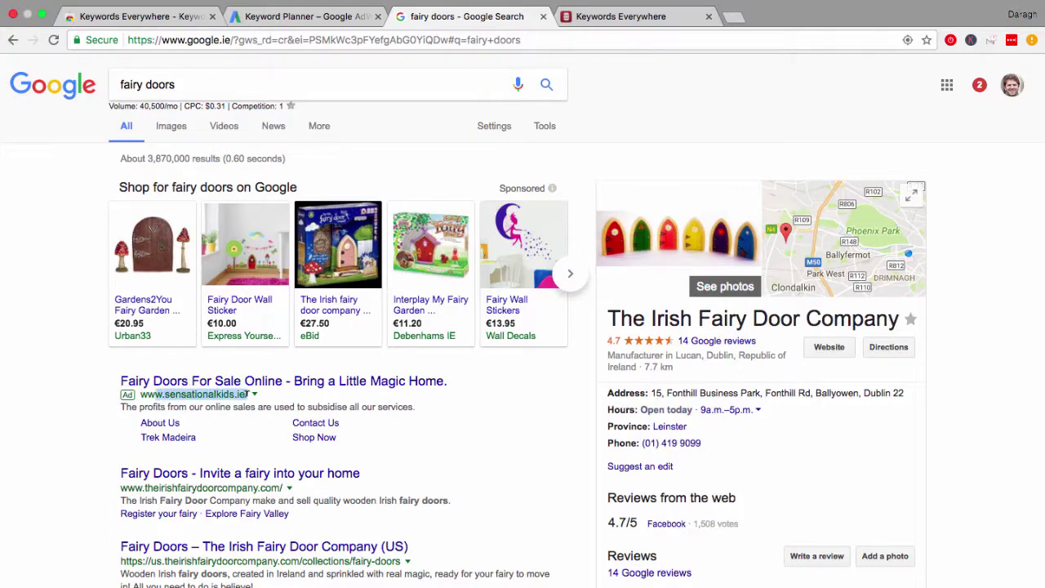
pyautogui.click(222, 104)
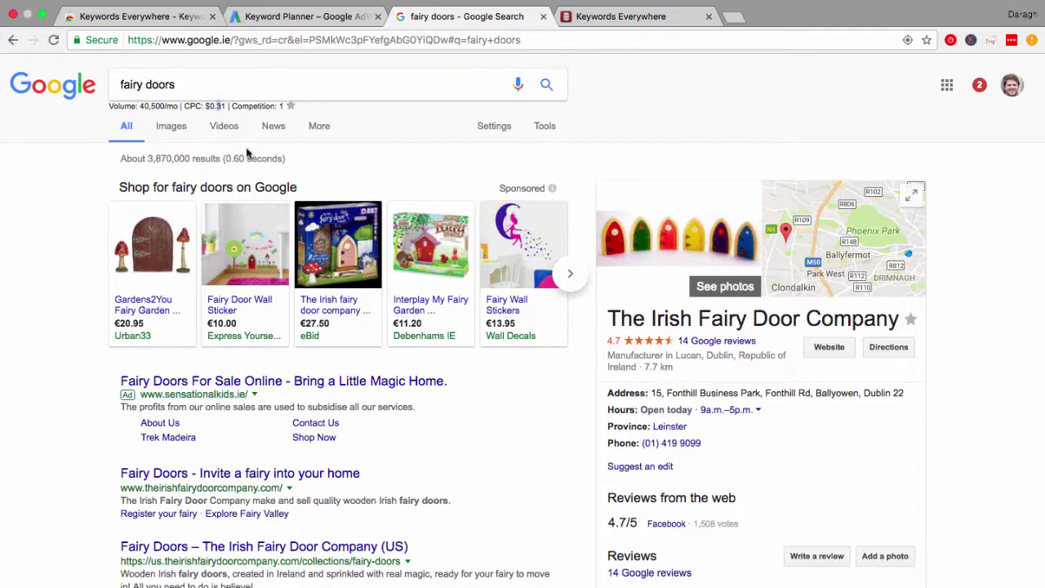
pyautogui.moveTo(233, 105); pyautogui.dragTo(285, 106)
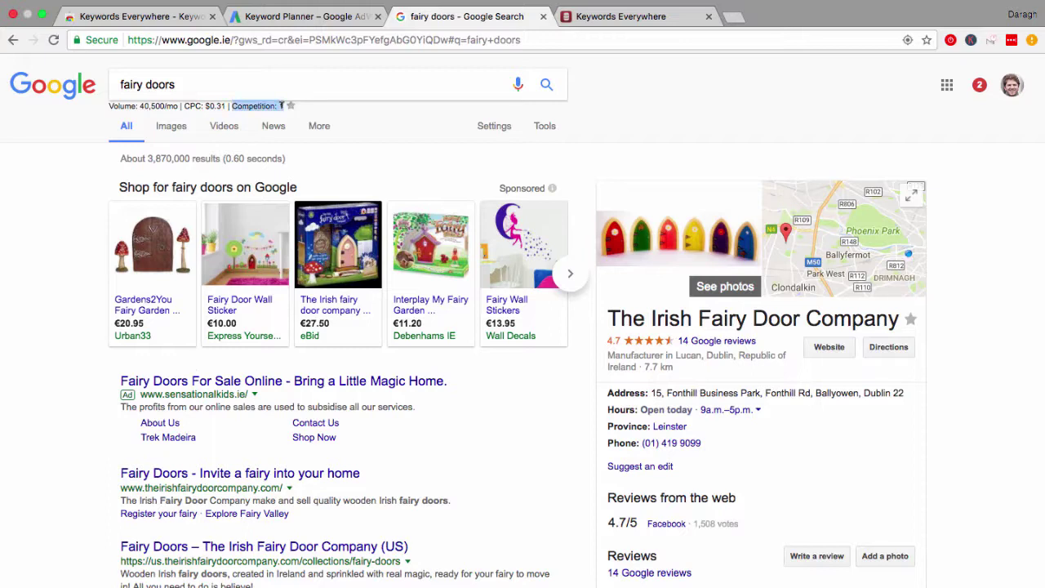
pyautogui.click(87, 363)
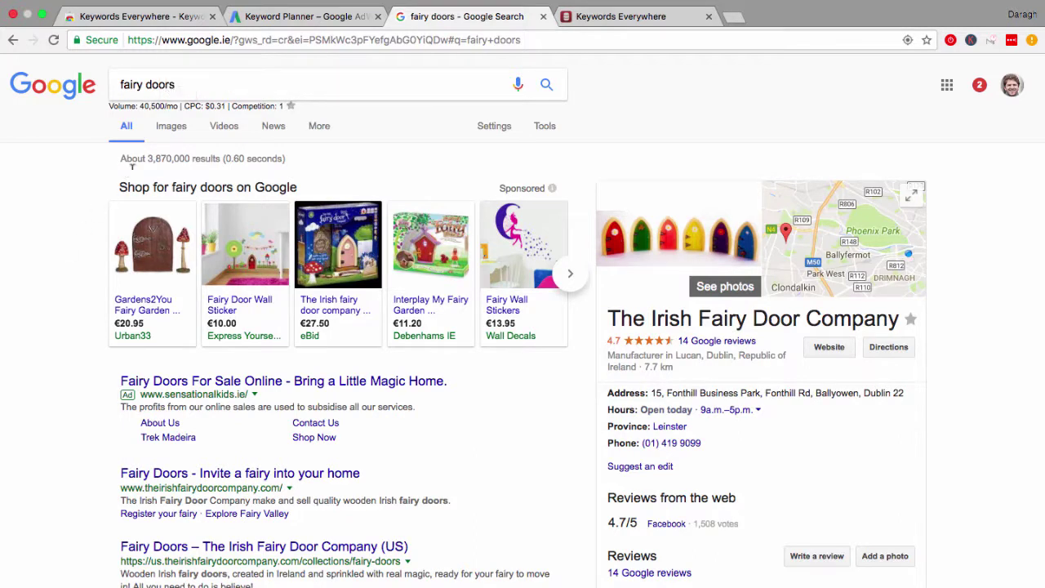
pyautogui.moveTo(227, 105); pyautogui.dragTo(181, 105)
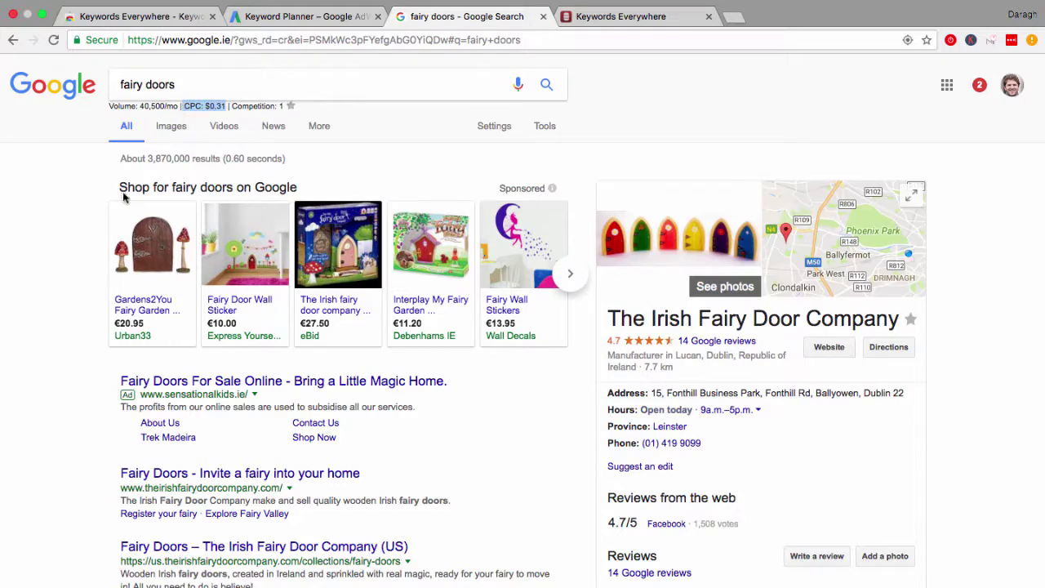
# Search Google for digital marketing course and examine the keyword's CPC and the results page.
pyautogui.tripleClick(190, 82)
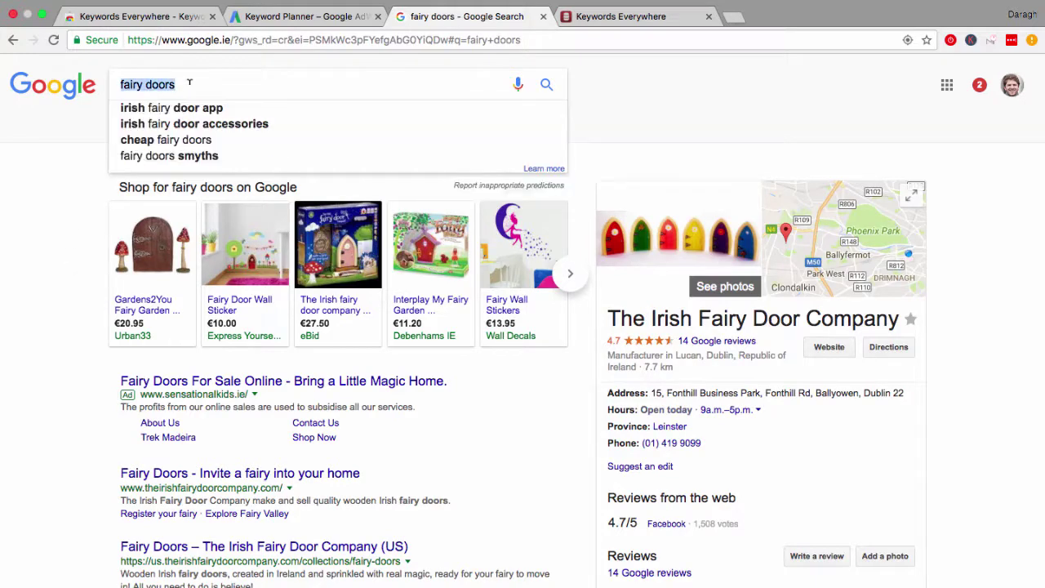
pyautogui.write('digital mar')
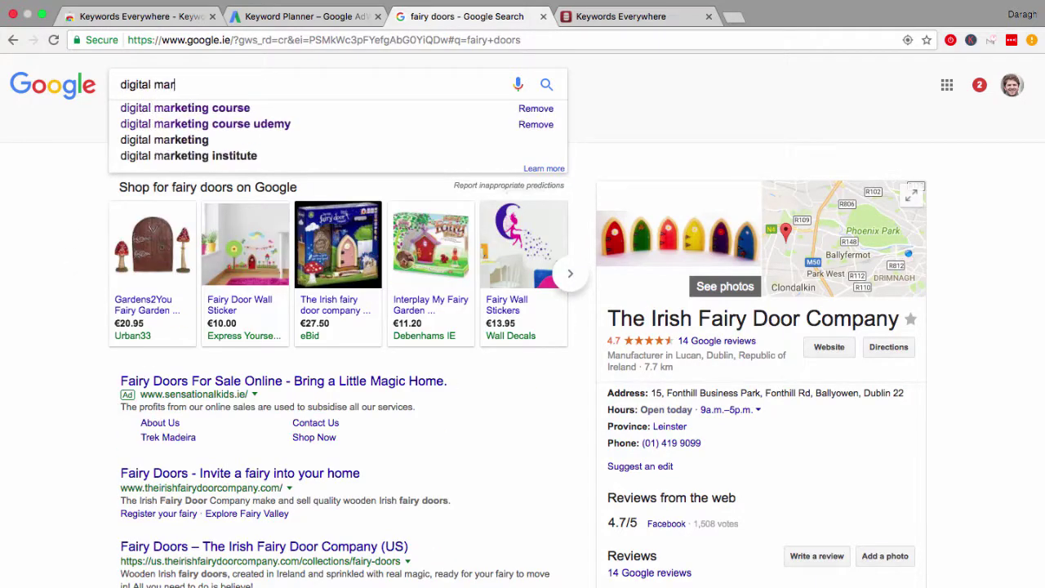
pyautogui.click(185, 109)
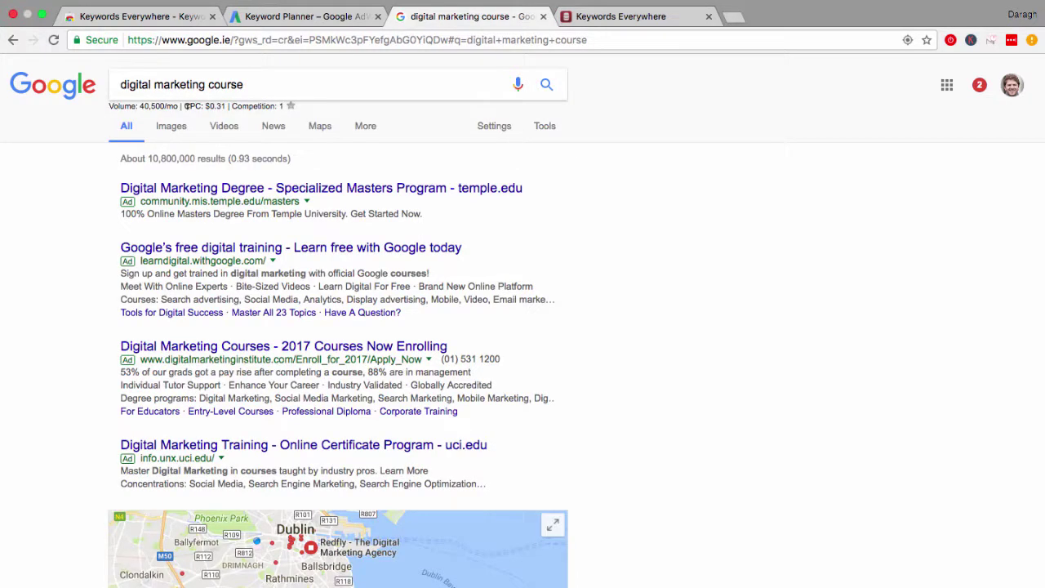
pyautogui.moveTo(186, 106); pyautogui.dragTo(223, 106)
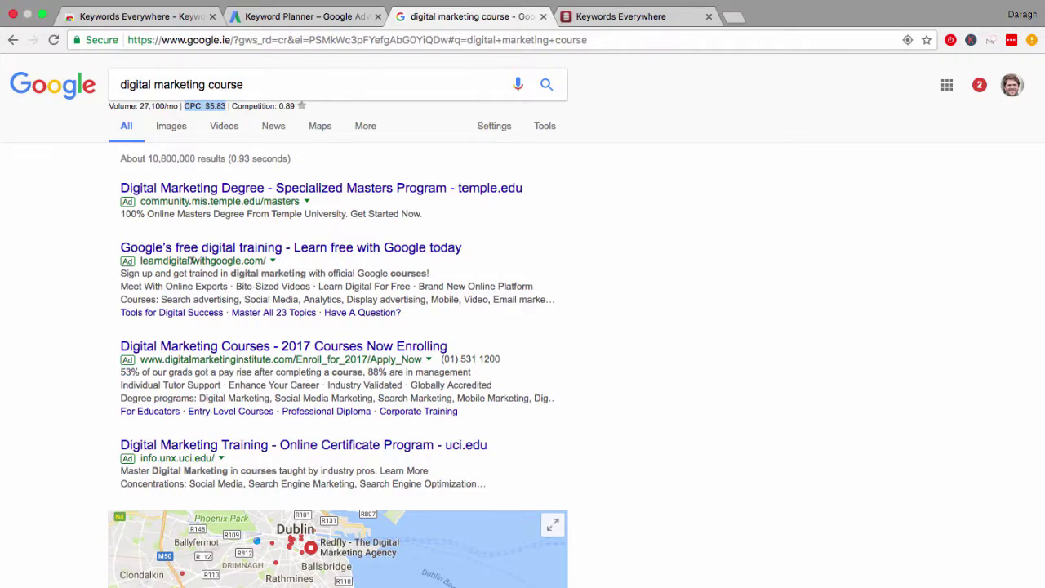
pyautogui.click(77, 269)
pyautogui.moveTo(227, 106); pyautogui.dragTo(205, 105)
pyautogui.click(78, 185)
pyautogui.scroll(-10, 78, 186)
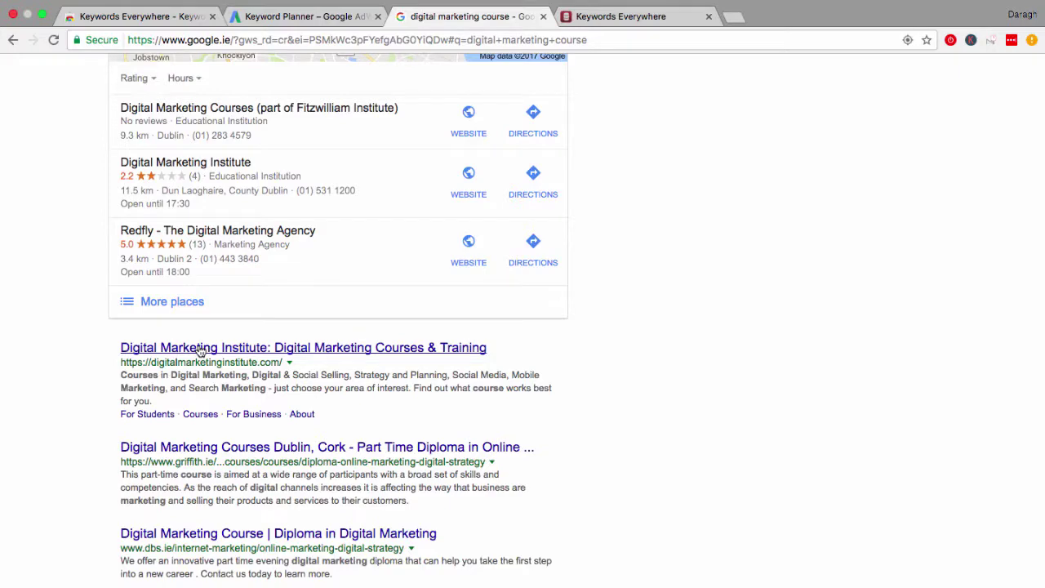
pyautogui.scroll(10, 200, 351)
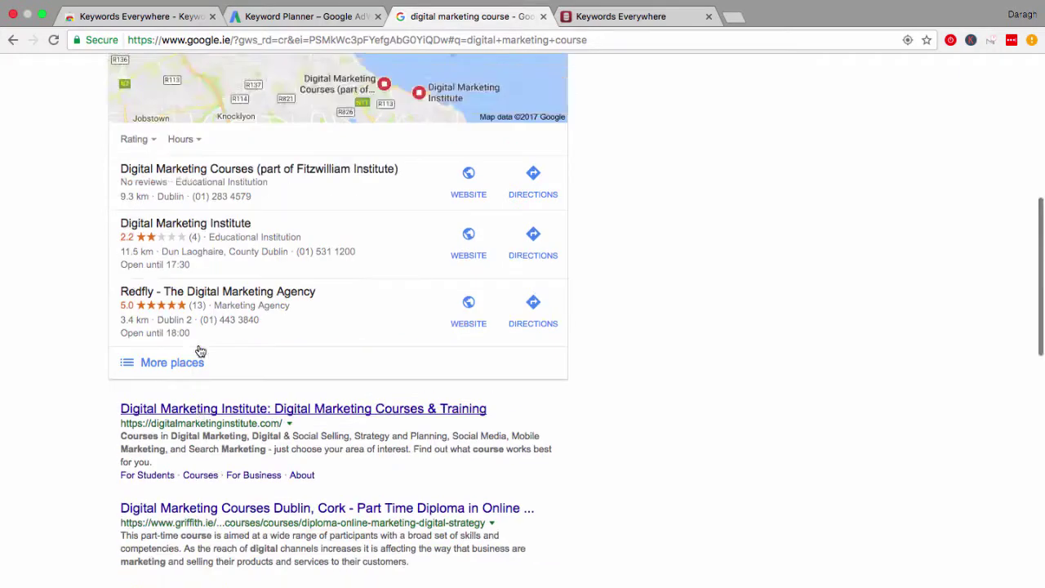
# Search Google for seo tutorial and check the keyword's CPC.
pyautogui.doubleClick(258, 84)
pyautogui.press('super+a')
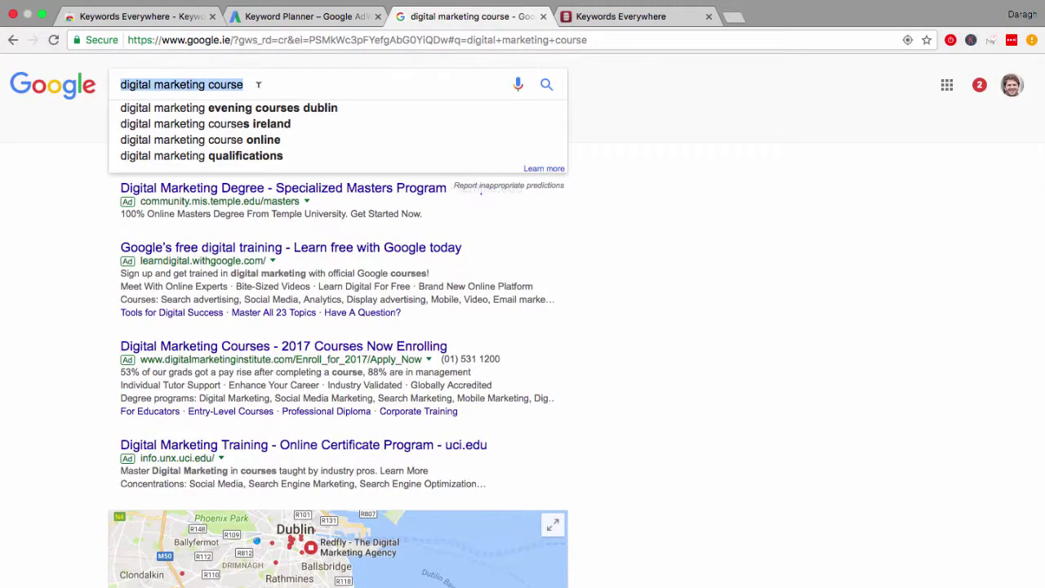
pyautogui.write('seo')
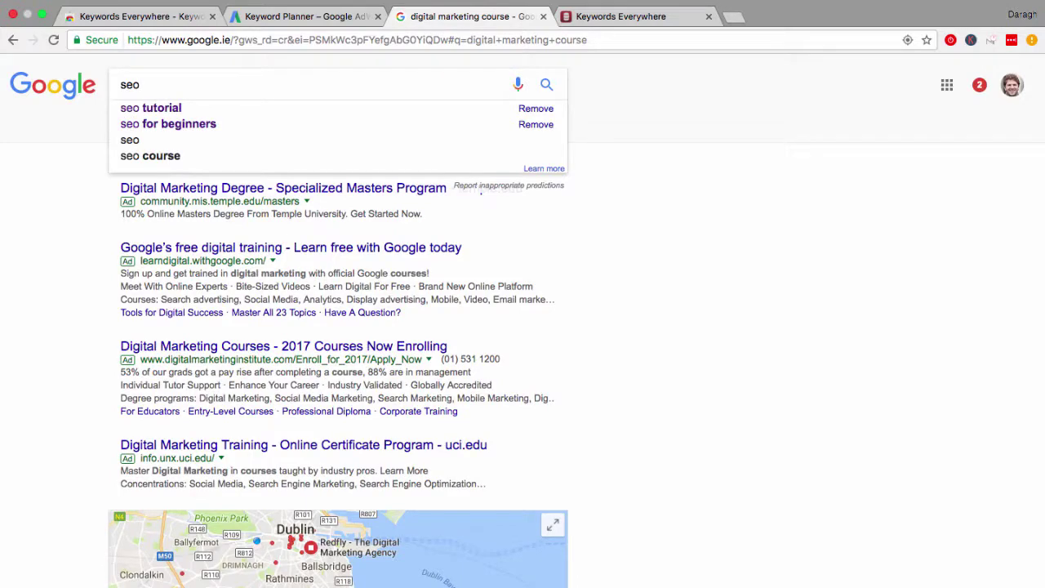
pyautogui.click(234, 114)
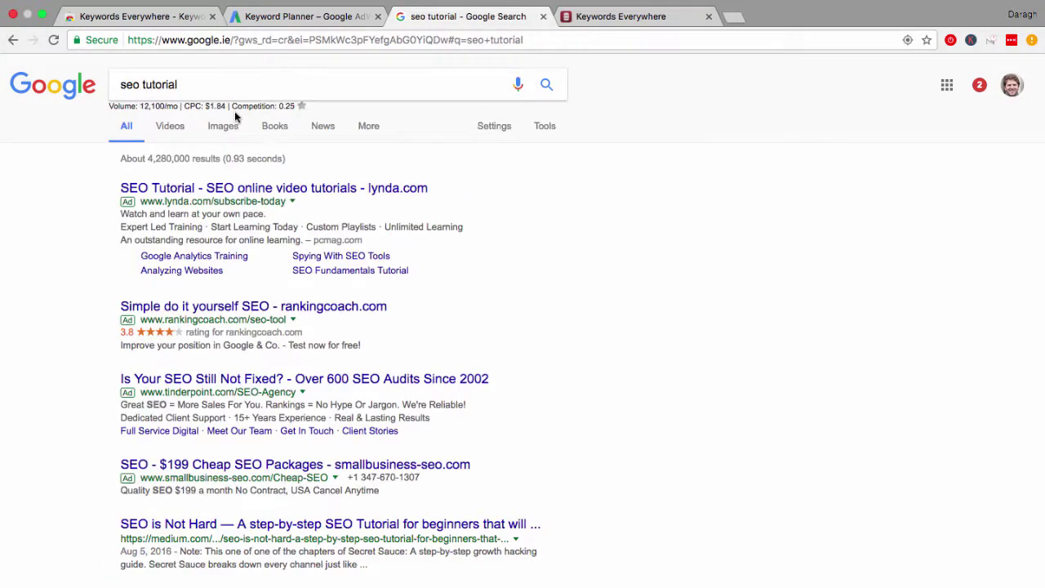
pyautogui.moveTo(206, 105); pyautogui.dragTo(226, 106)
# Change the search to seo course and check that keyword's CPC.
pyautogui.moveTo(178, 84); pyautogui.dragTo(144, 84)
pyautogui.press('BackSpace')
pyautogui.write('course')
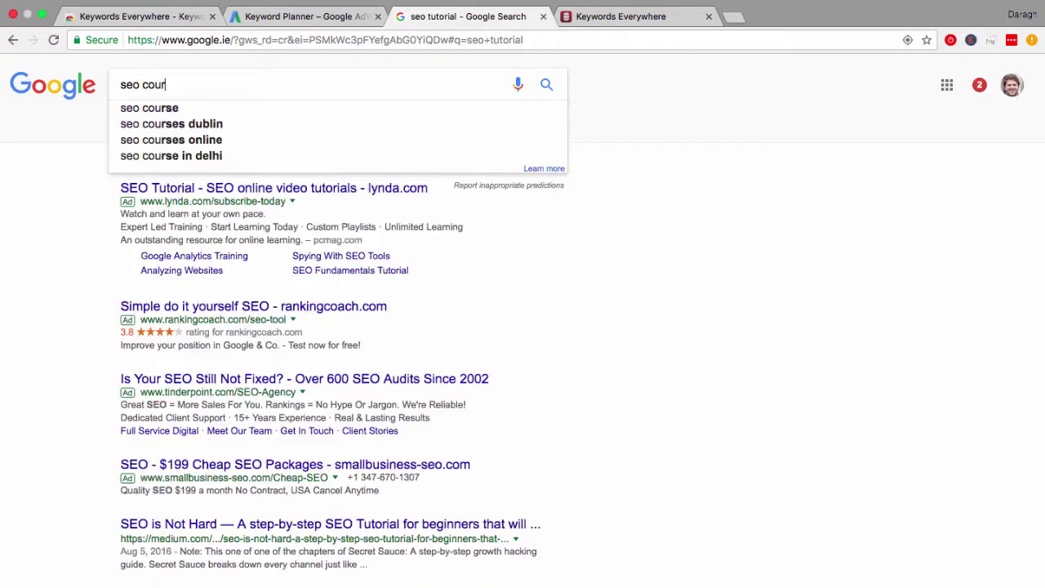
pyautogui.press('Return')
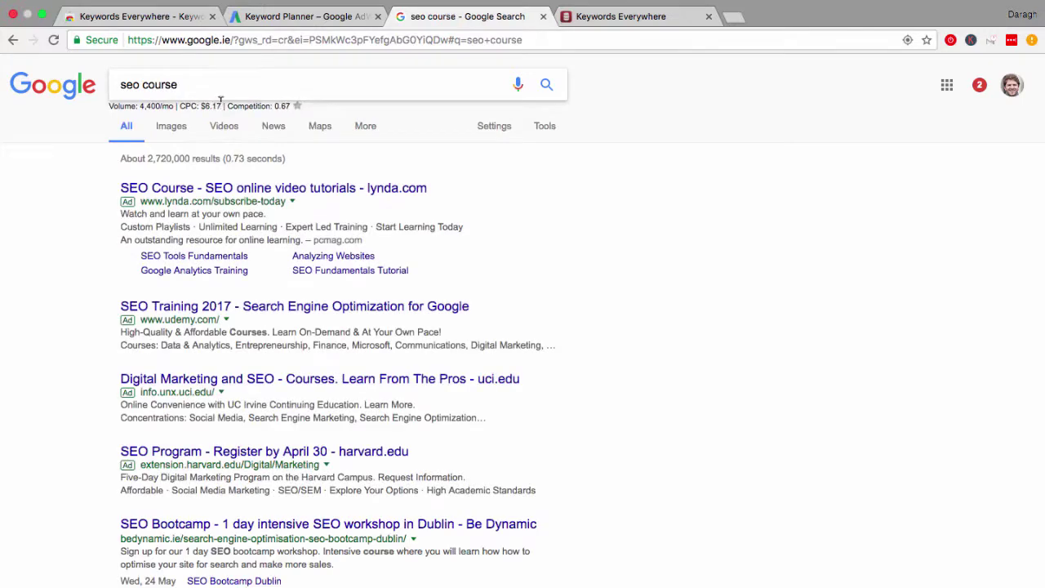
pyautogui.moveTo(221, 106); pyautogui.dragTo(202, 104)
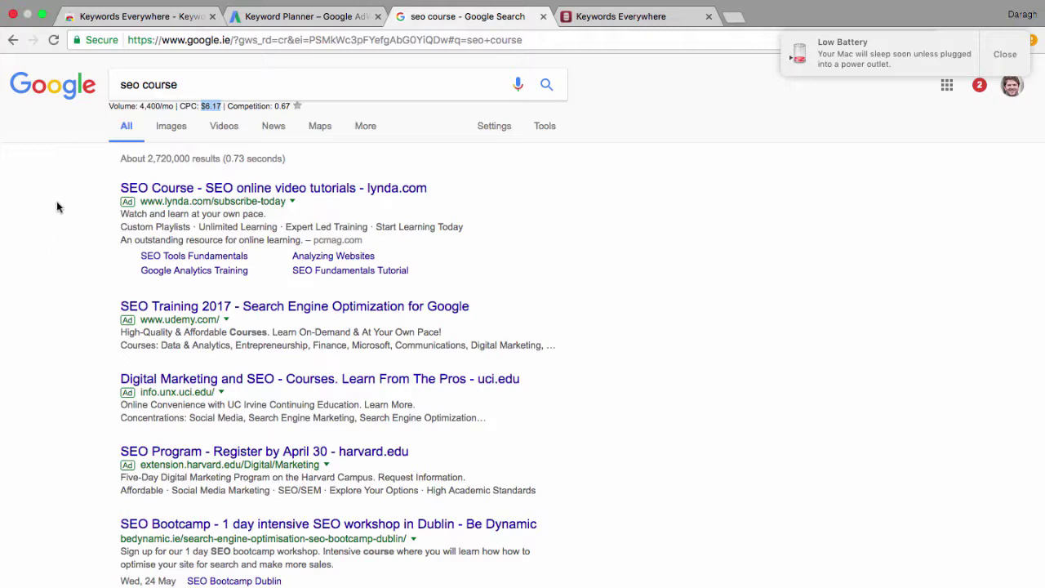
# Examine the search volume and CPC for seo course, and dismiss the low battery notification.
pyautogui.moveTo(174, 106); pyautogui.dragTo(139, 105)
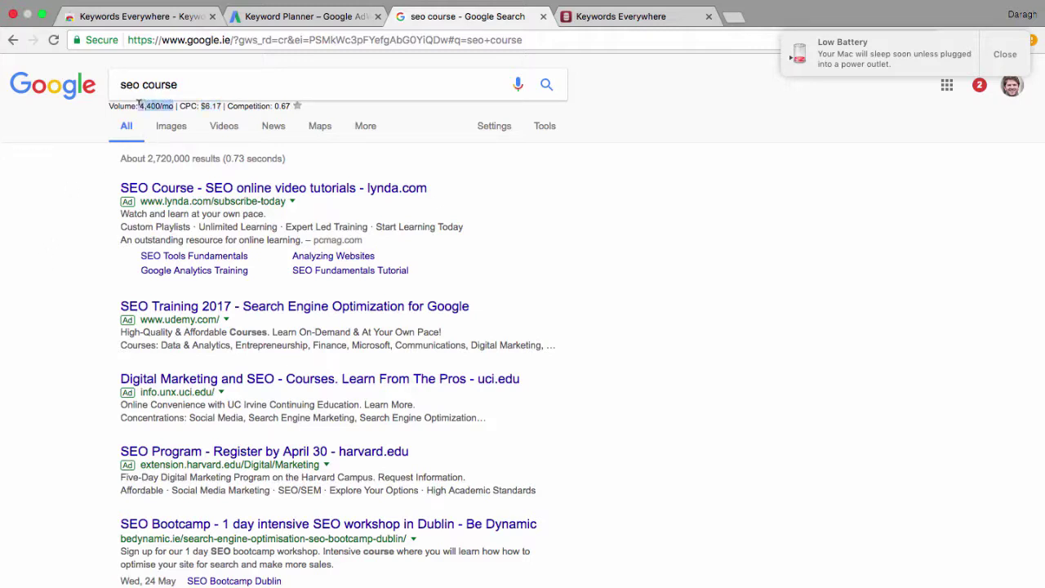
pyautogui.moveTo(222, 106); pyautogui.dragTo(178, 105)
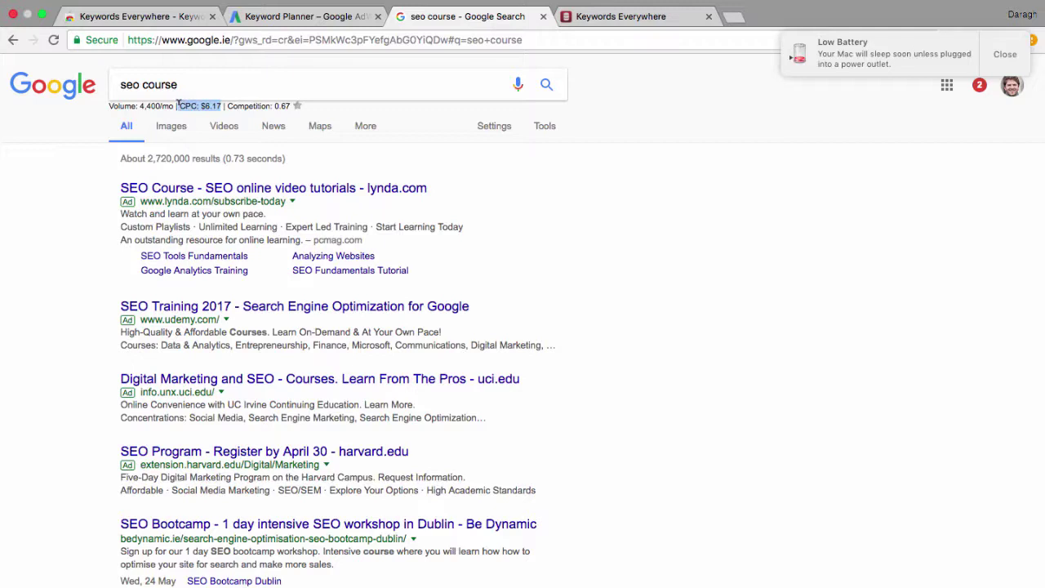
pyautogui.moveTo(222, 106); pyautogui.dragTo(181, 104)
pyautogui.moveTo(222, 106); pyautogui.dragTo(181, 105)
pyautogui.click(62, 204)
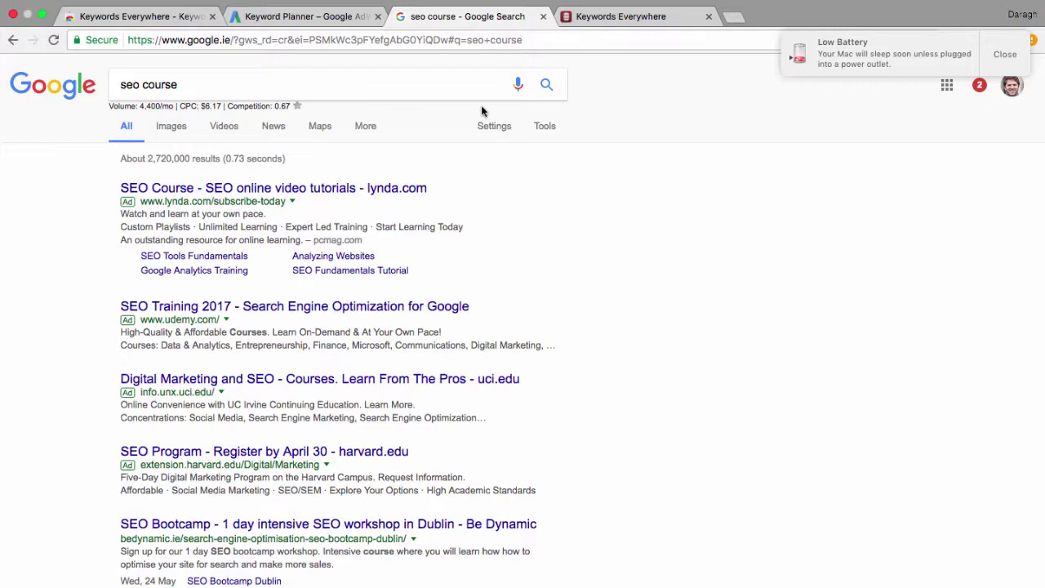
pyautogui.click(1000, 55)
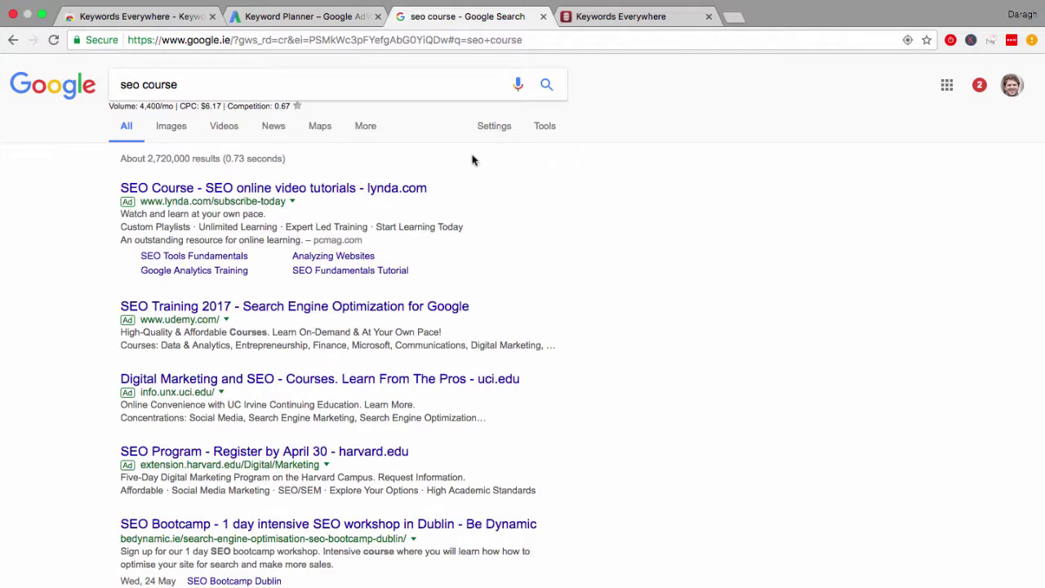
# Return from the Keywords Everywhere listing in the Chrome Web Store to the keywordseverywhere.com site.
pyautogui.click(192, 20)
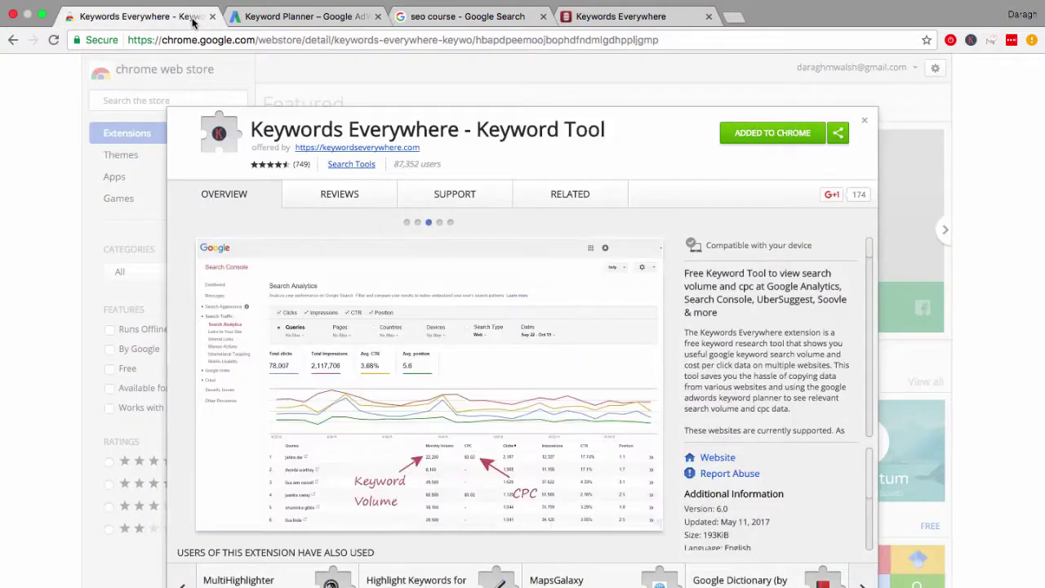
pyautogui.click(12, 40)
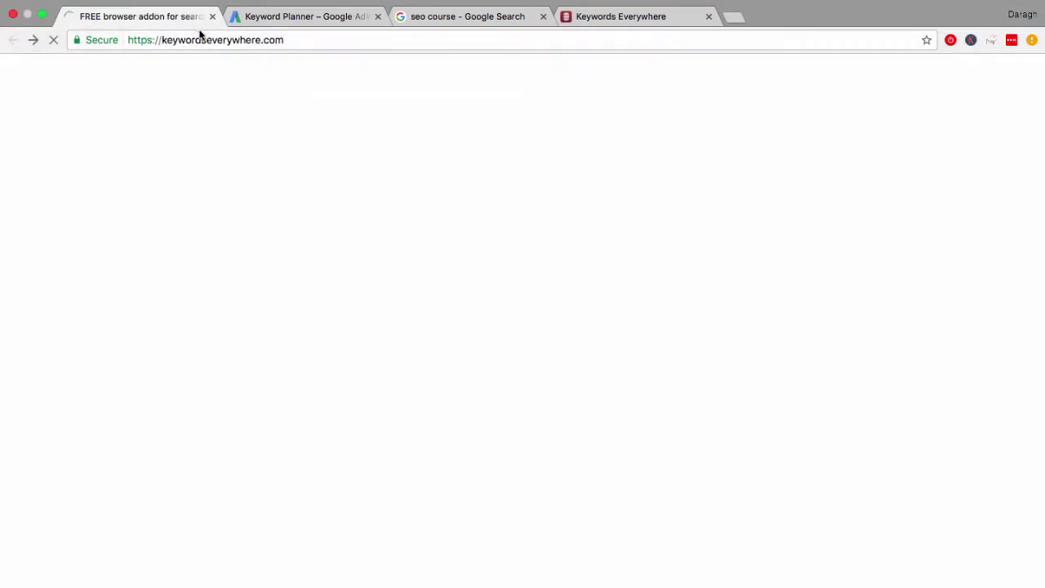
pyautogui.click(202, 39)
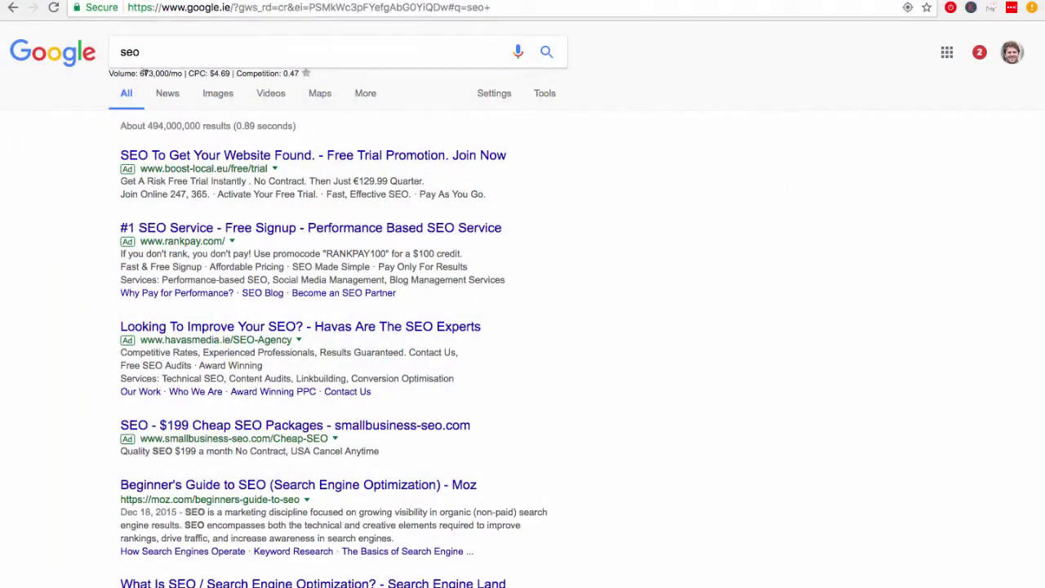
# Compare the search volume of seo with that of drones in the favorites list, and open the body and long tail keywords chart.
pyautogui.moveTo(139, 73); pyautogui.dragTo(182, 73)
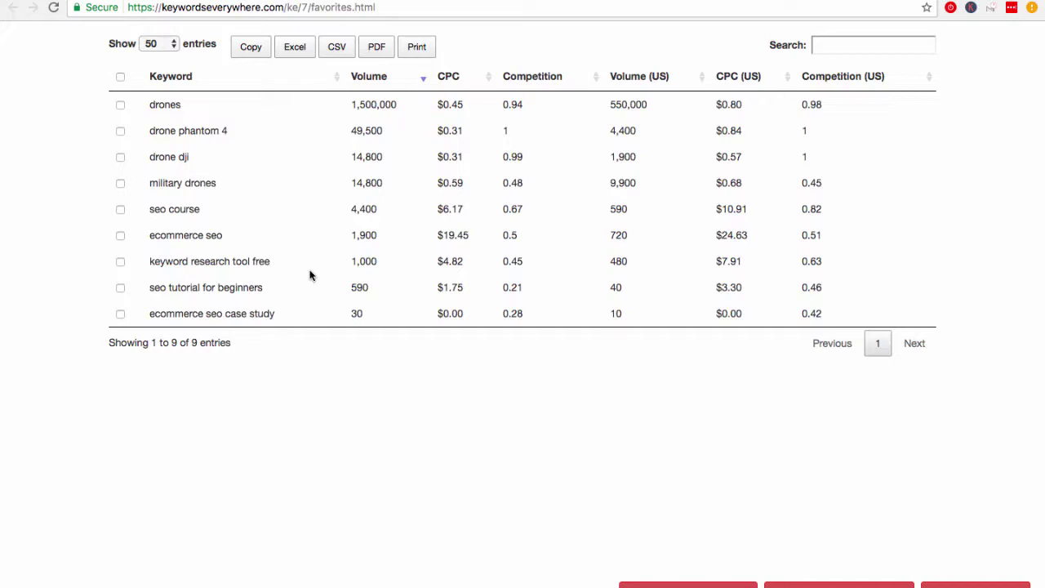
pyautogui.moveTo(180, 104); pyautogui.dragTo(148, 104)
pyautogui.moveTo(397, 104); pyautogui.dragTo(347, 104)
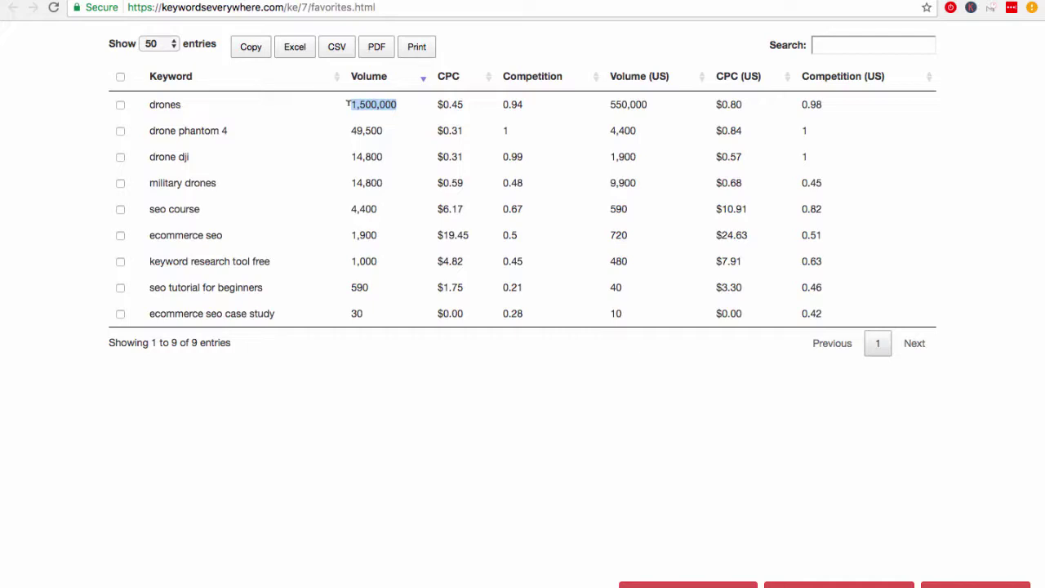
pyautogui.moveTo(348, 104); pyautogui.dragTo(402, 104)
pyautogui.hotkey('ctrl', 'Tab')
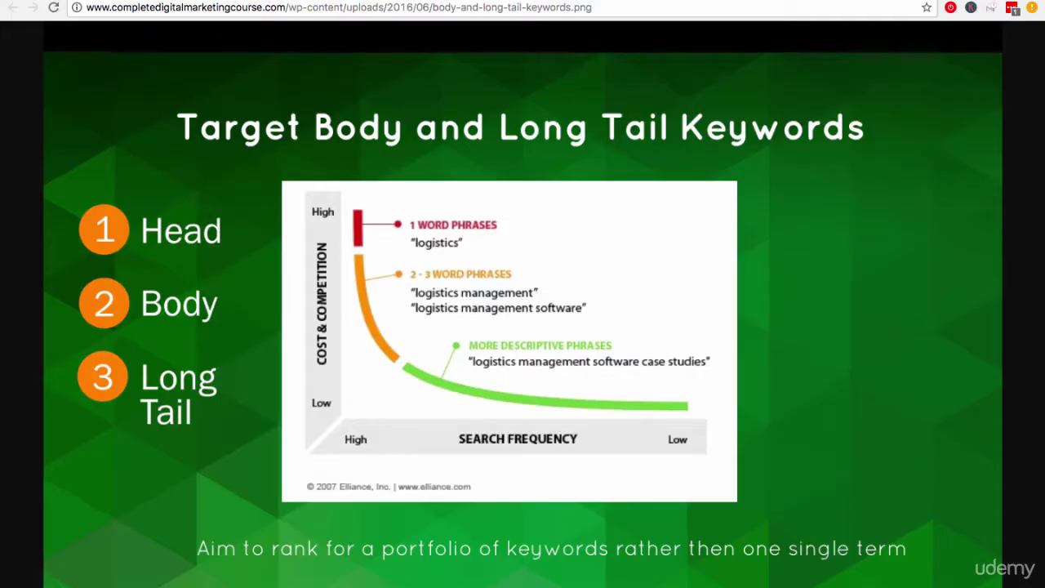
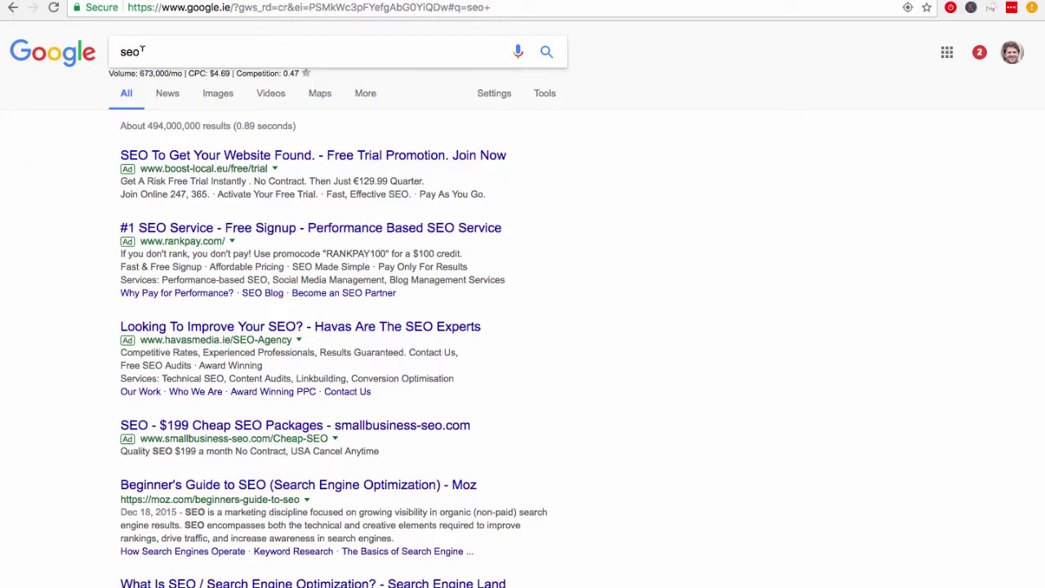
# Check the search volume of the head keyword seo and look through its ads, local listings and organic results.
pyautogui.moveTo(140, 73); pyautogui.dragTo(181, 73)
pyautogui.click(83, 272)
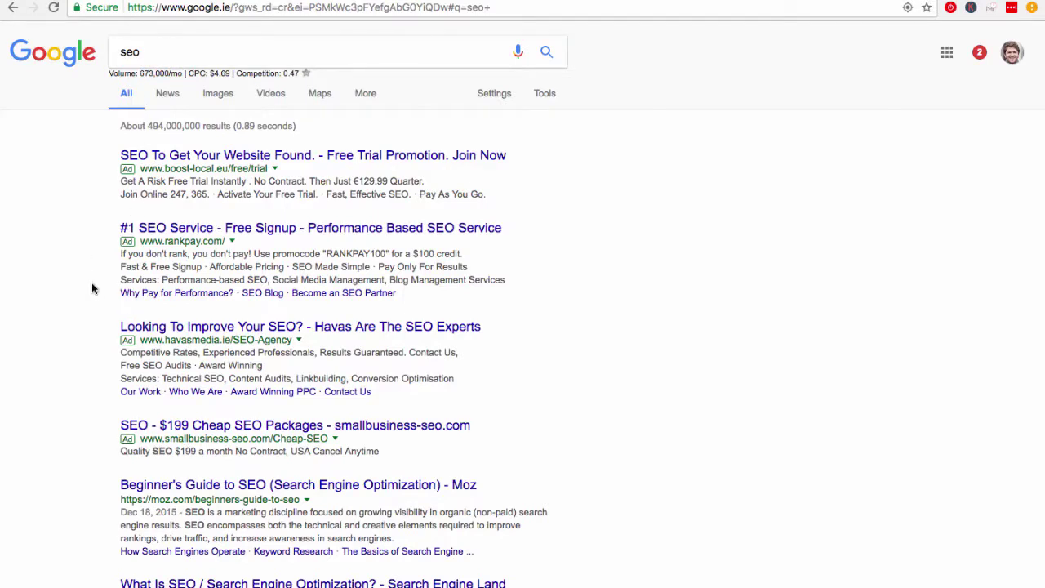
pyautogui.scroll(-5, 92, 288)
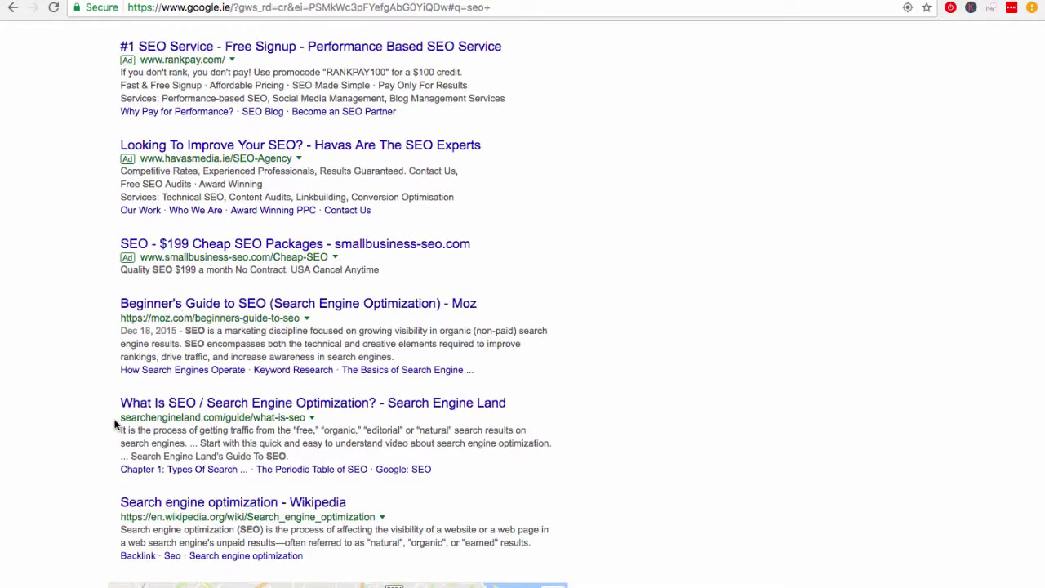
pyautogui.scroll(-15, 115, 423)
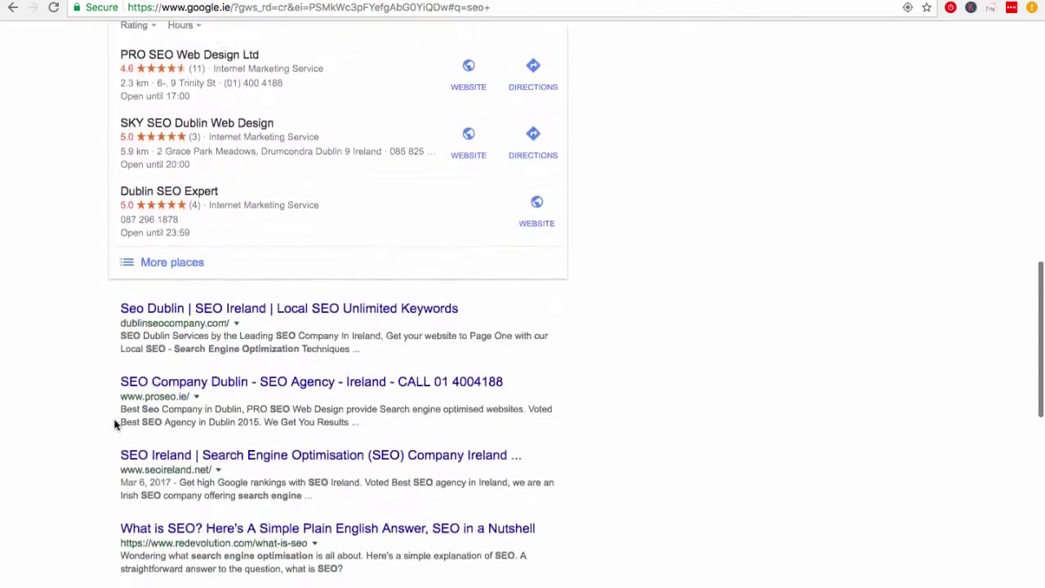
pyautogui.scroll(-1, 115, 422)
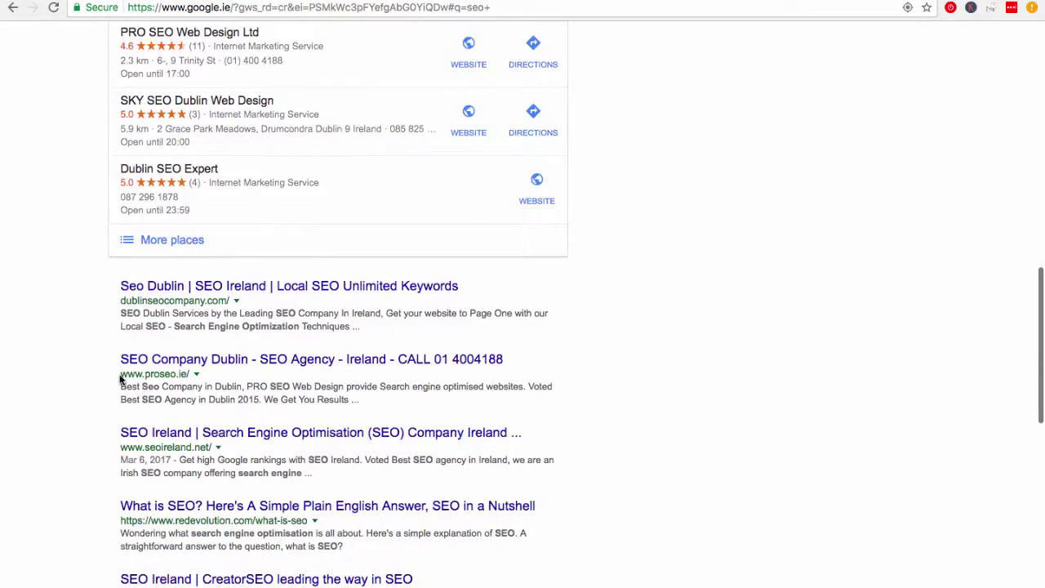
pyautogui.scroll(20, 119, 377)
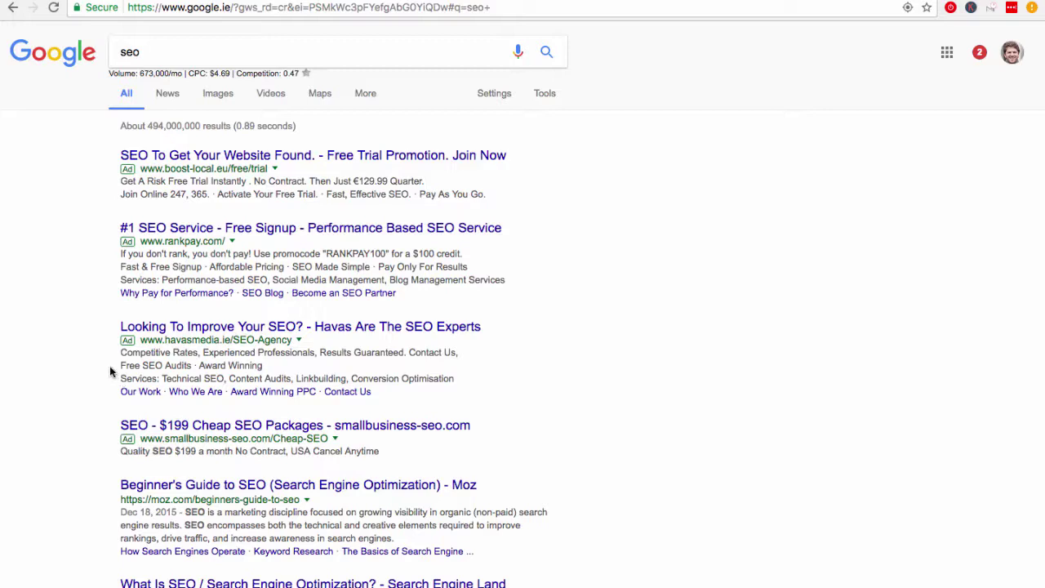
# Search Google for seo tutorial, reload the results page and check the keyword's search volume.
pyautogui.click(165, 51)
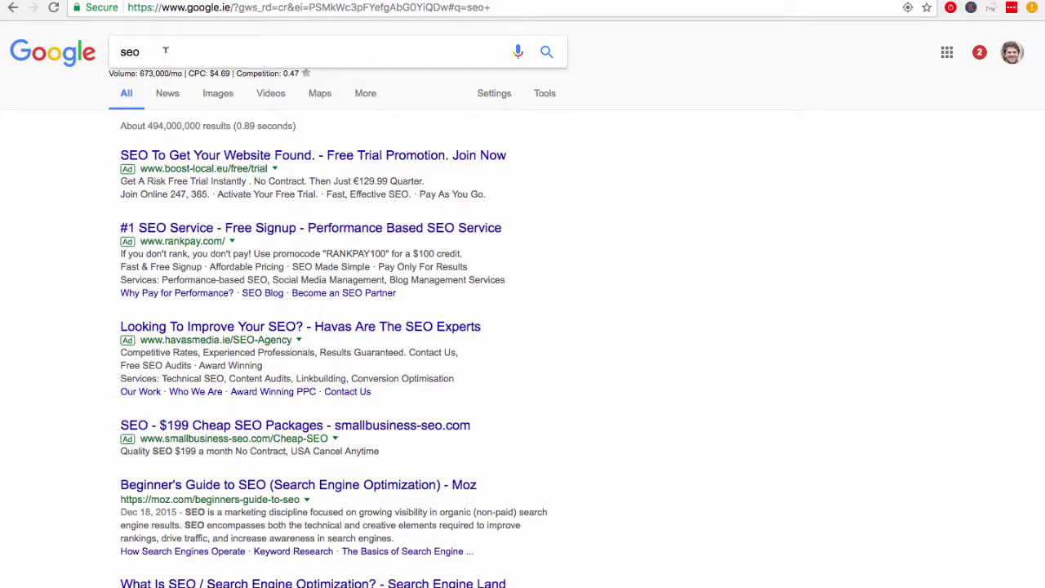
pyautogui.write('tutorial')
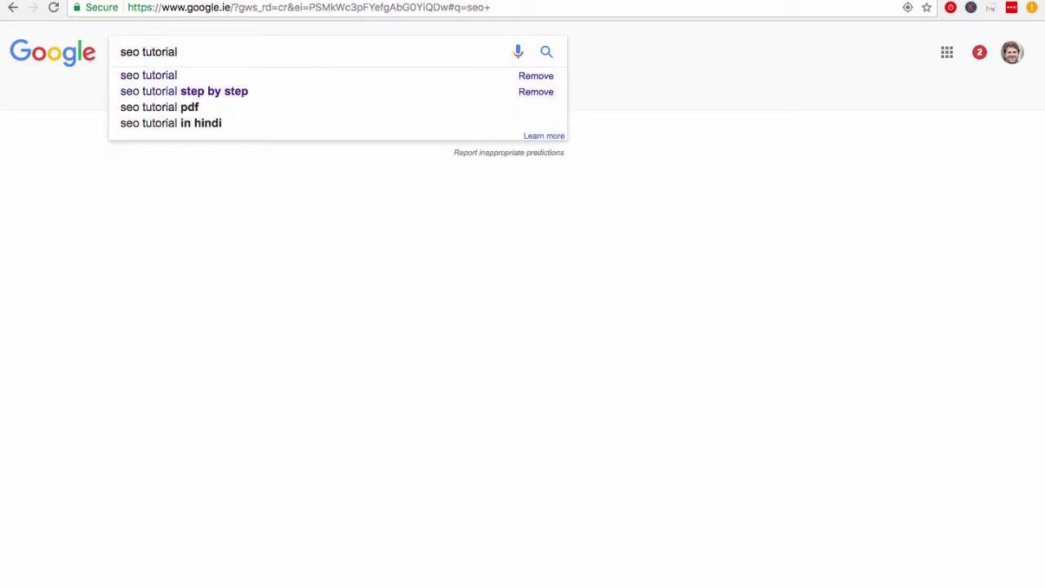
pyautogui.click(154, 74)
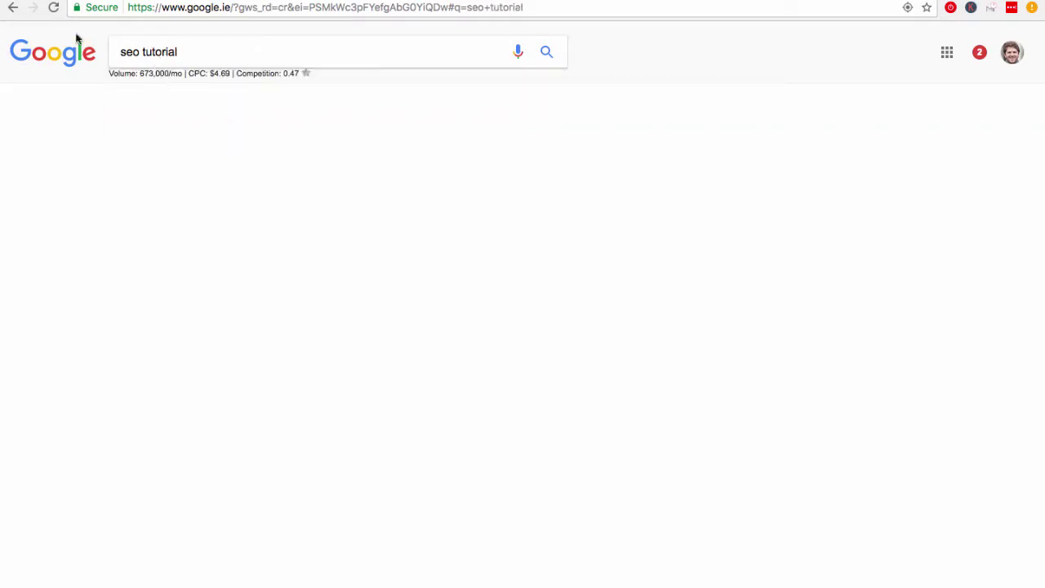
pyautogui.click(54, 8)
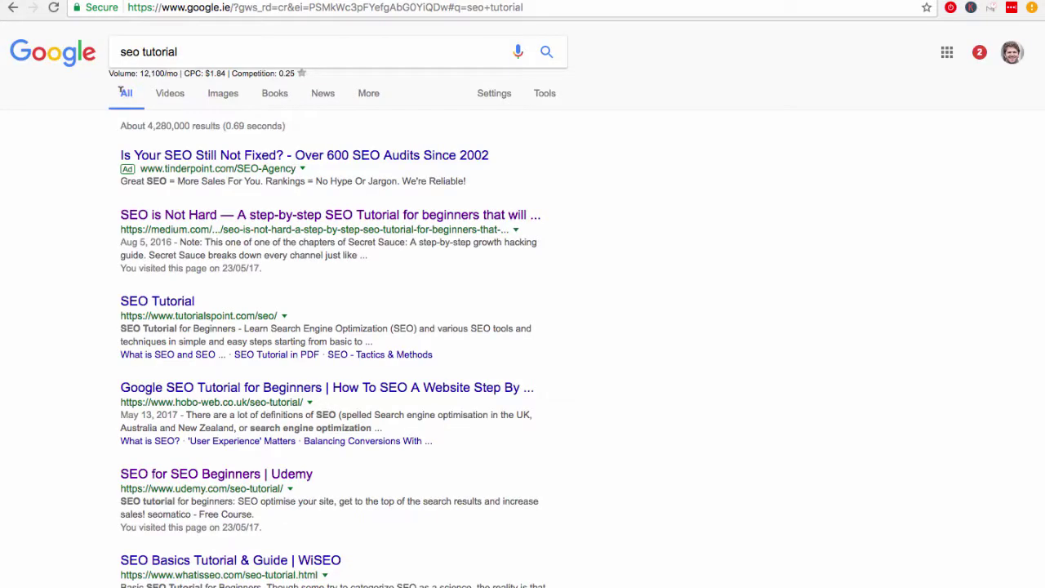
pyautogui.moveTo(140, 72); pyautogui.dragTo(175, 72)
pyautogui.click(74, 191)
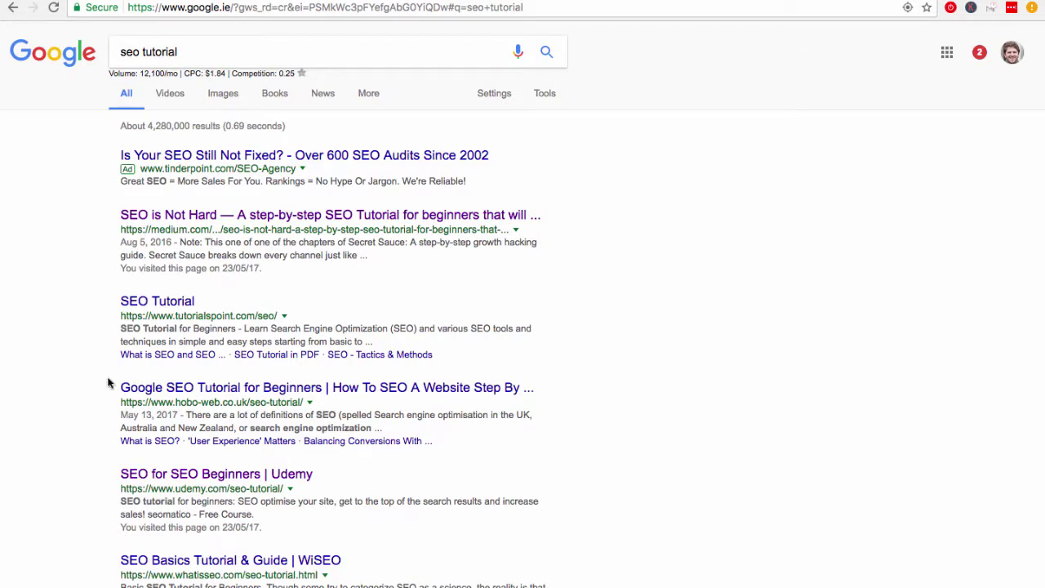
# Consult the body and long tail keywords chart, search for the suggestion seo tutorial step by step and check its search volume.
pyautogui.click(189, 51)
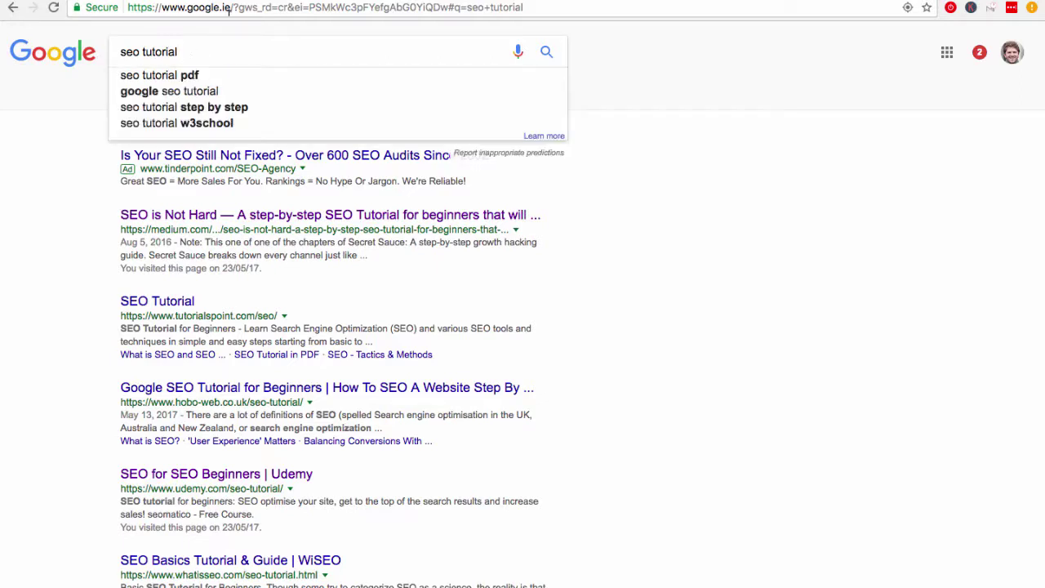
pyautogui.hotkey('ctrl', 'Tab')
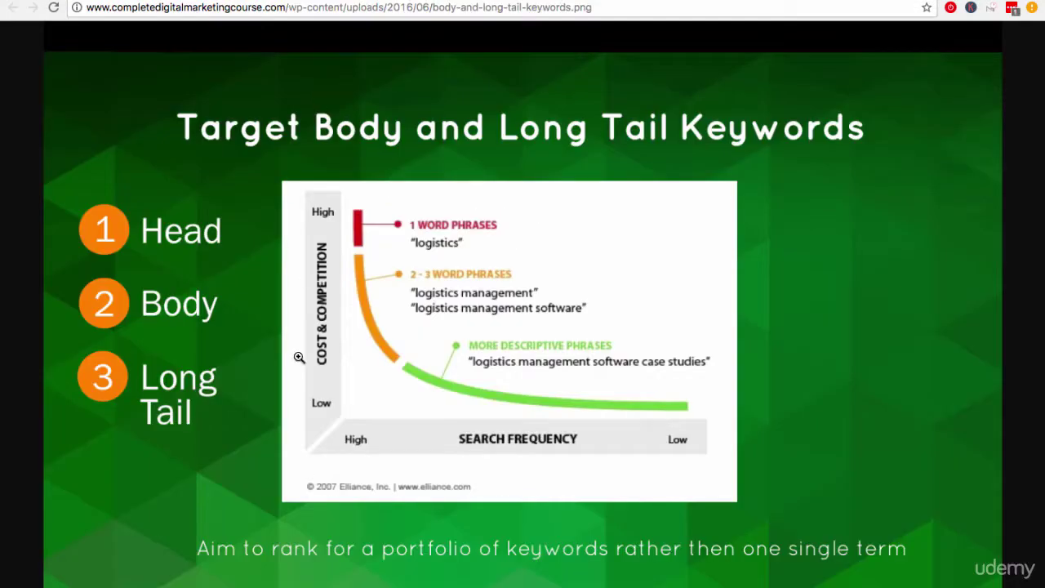
pyautogui.hotkey('ctrl', 'shift', 'Tab')
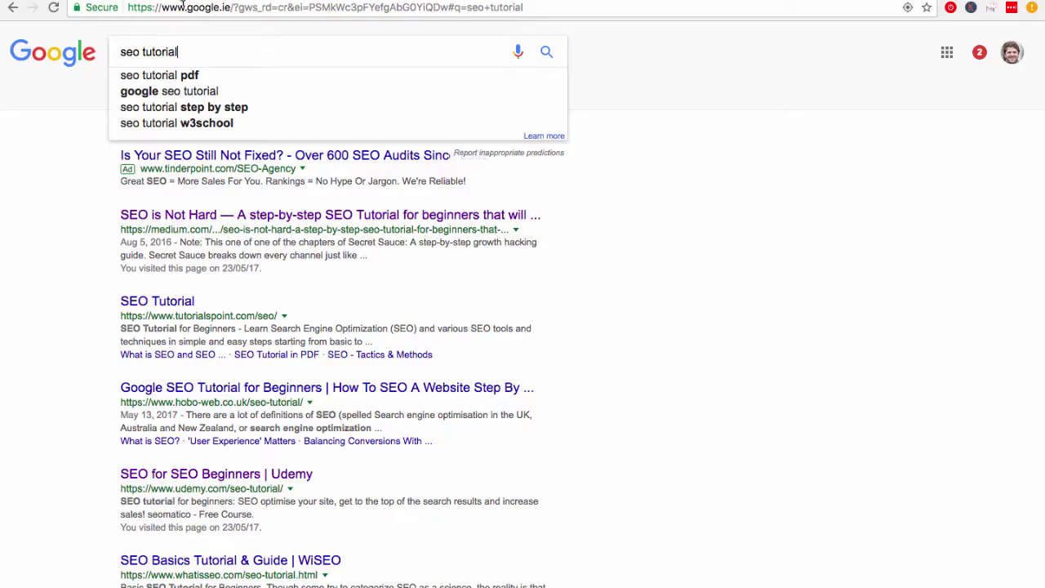
pyautogui.click(213, 109)
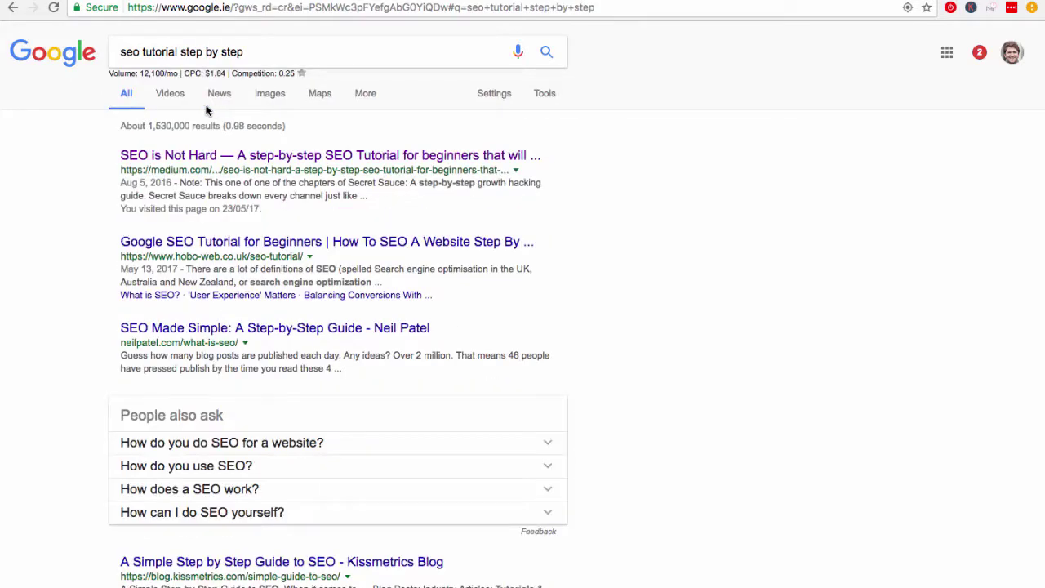
pyautogui.moveTo(140, 71); pyautogui.dragTo(167, 71)
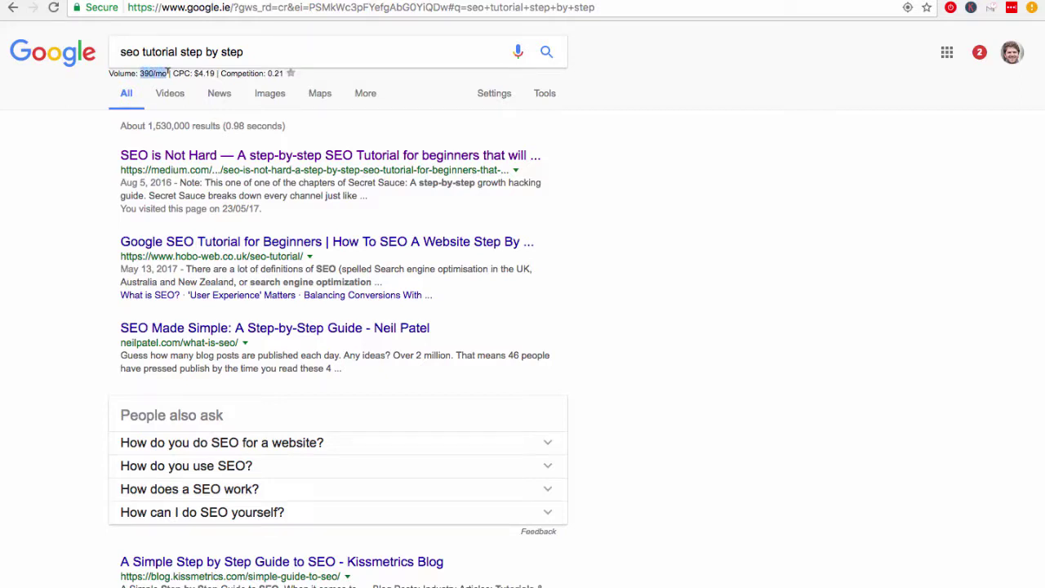
pyautogui.moveTo(167, 72); pyautogui.dragTo(140, 72)
# Examine the results and keyword metrics for lifehacker and cyanogenmod in their open Google searches.
pyautogui.hotkey('ctrl', 'Tab')
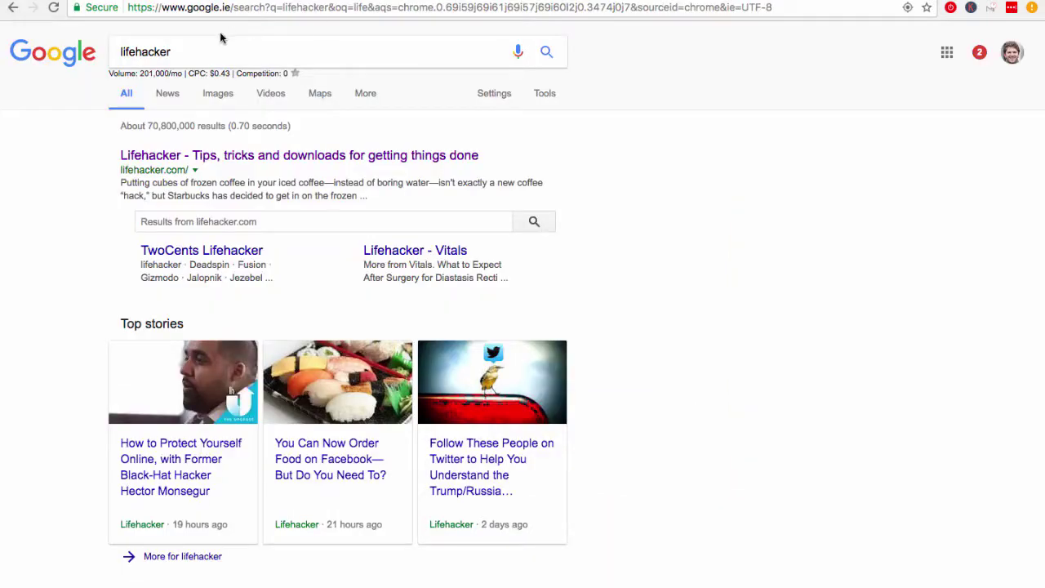
pyautogui.moveTo(181, 49); pyautogui.dragTo(115, 52)
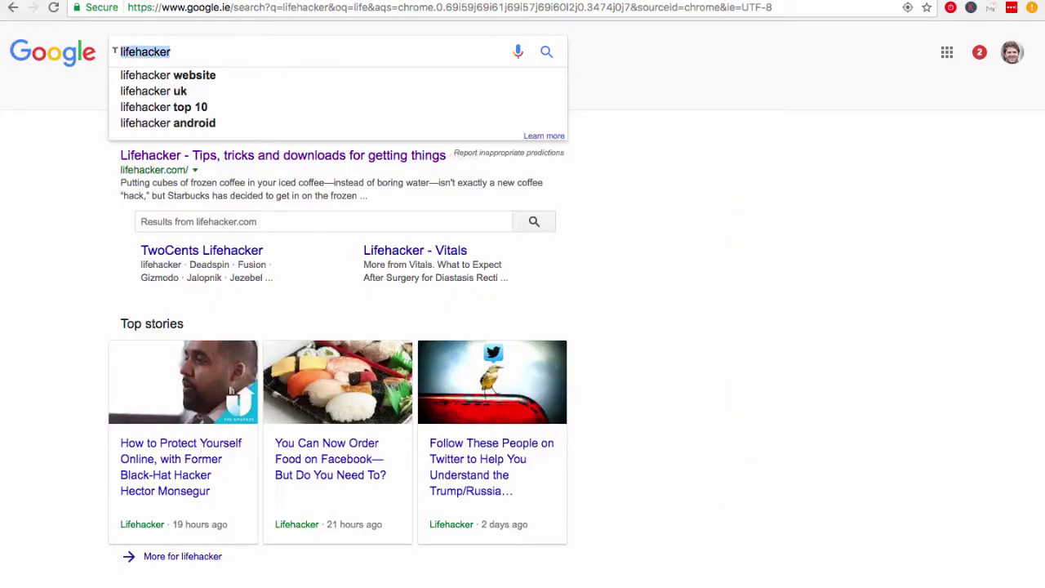
pyautogui.press('Right')
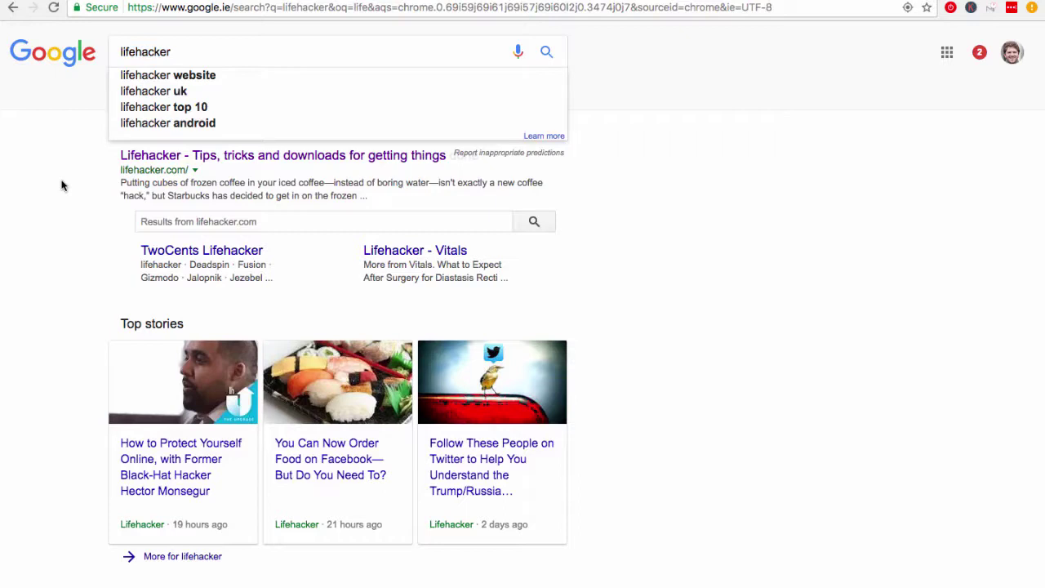
pyautogui.click(548, 55)
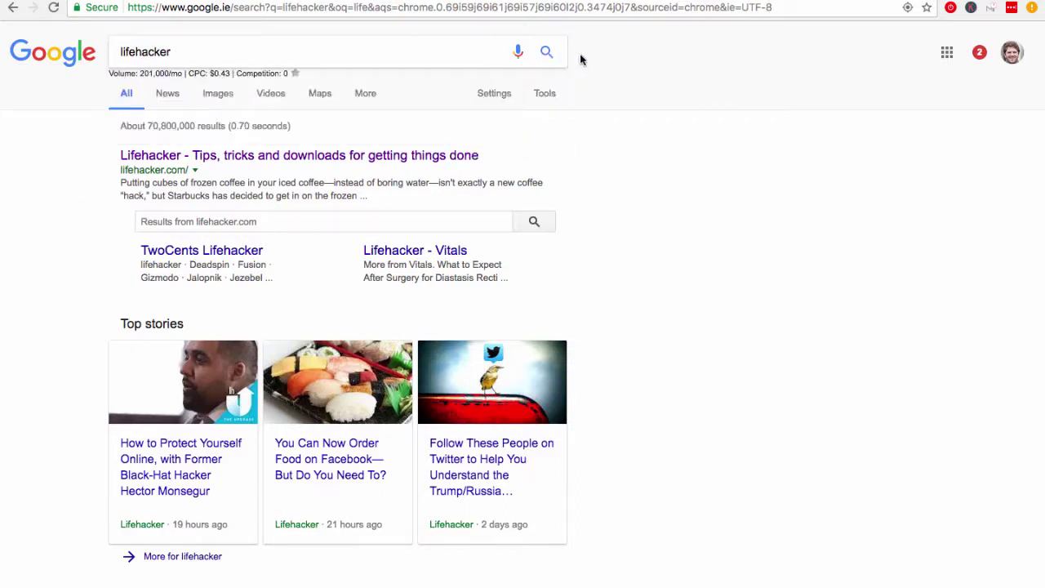
pyautogui.click(121, 51)
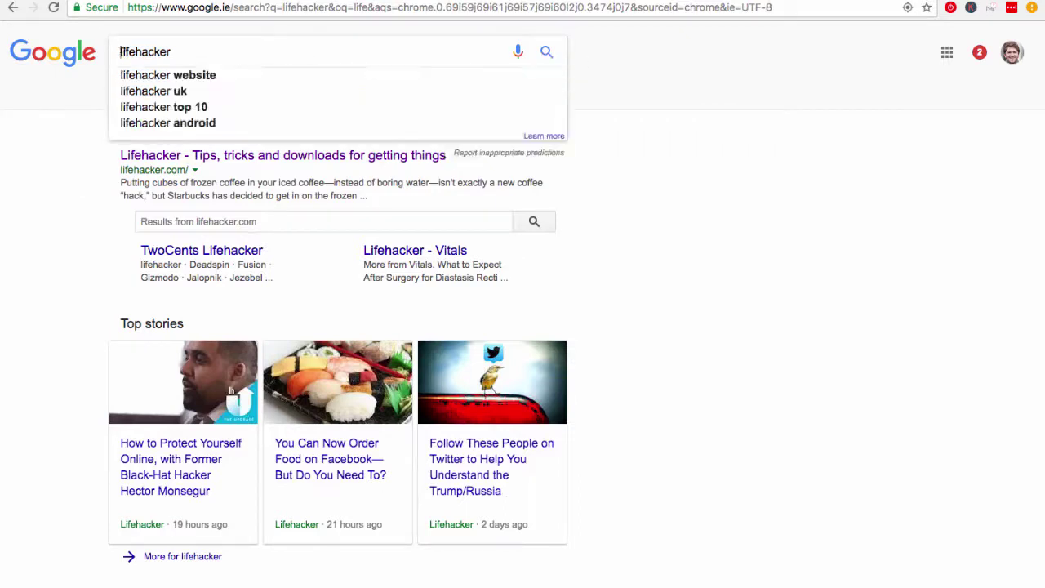
pyautogui.moveTo(121, 51); pyautogui.dragTo(189, 50)
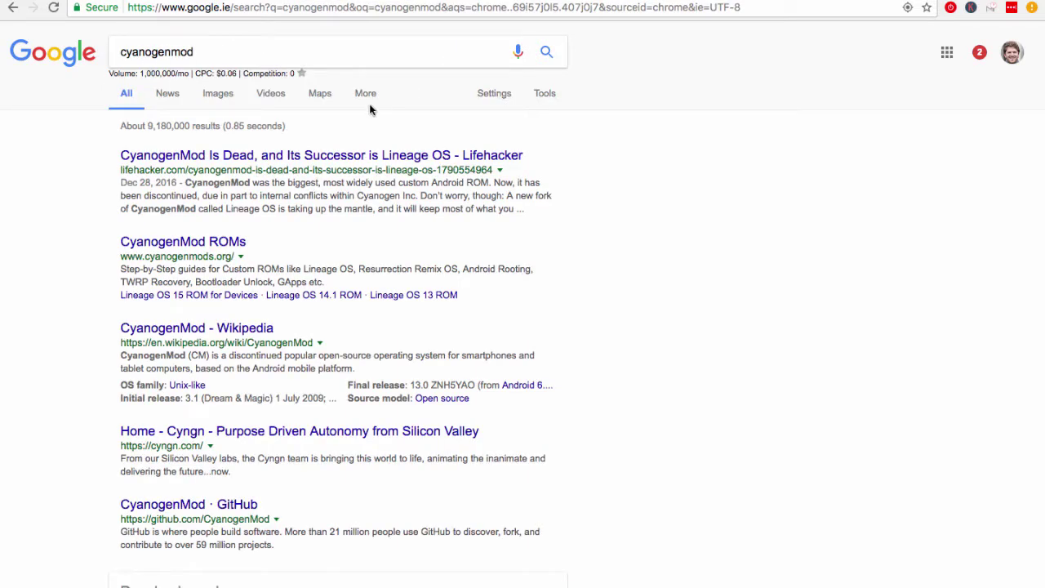
pyautogui.click(123, 51)
pyautogui.moveTo(124, 51); pyautogui.dragTo(201, 51)
# Check the results and search volume for raspberry pi projects, and view the search for system and compressed memory.
pyautogui.click(544, 55)
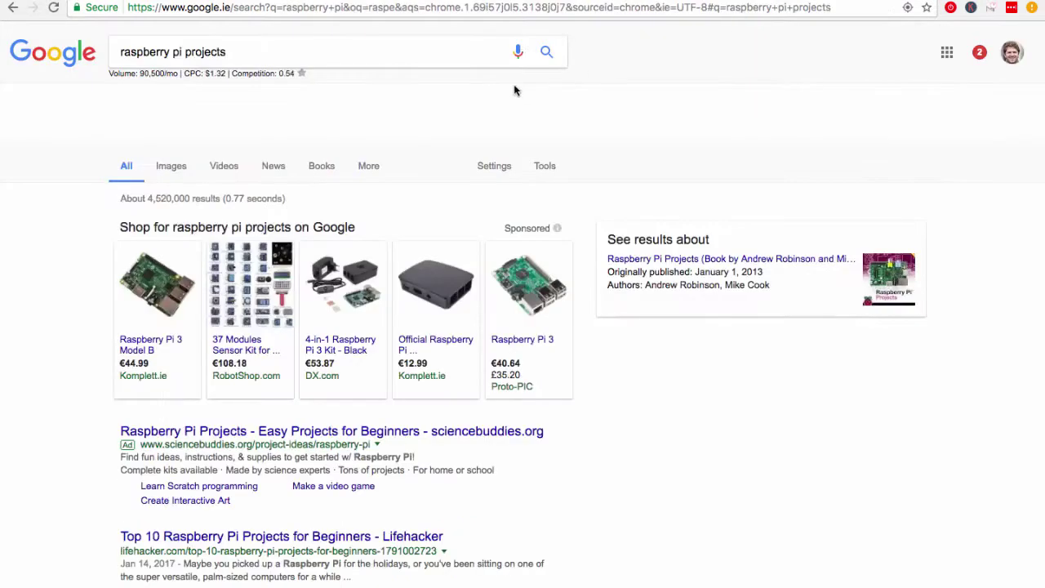
pyautogui.moveTo(127, 48); pyautogui.dragTo(256, 47)
pyautogui.click(369, 38)
pyautogui.click(543, 56)
pyautogui.moveTo(141, 73); pyautogui.dragTo(185, 72)
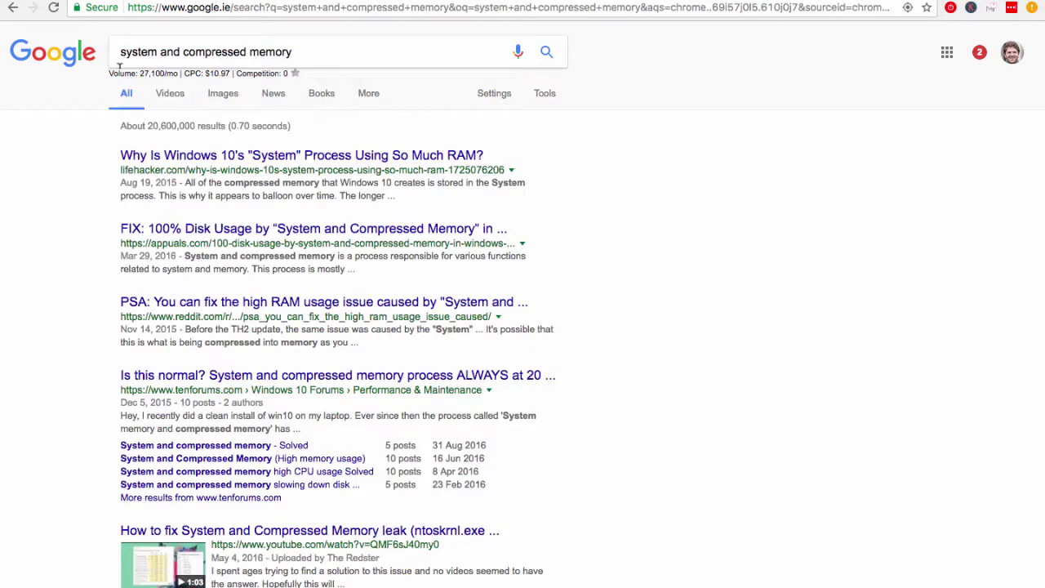
pyautogui.moveTo(626, 3)
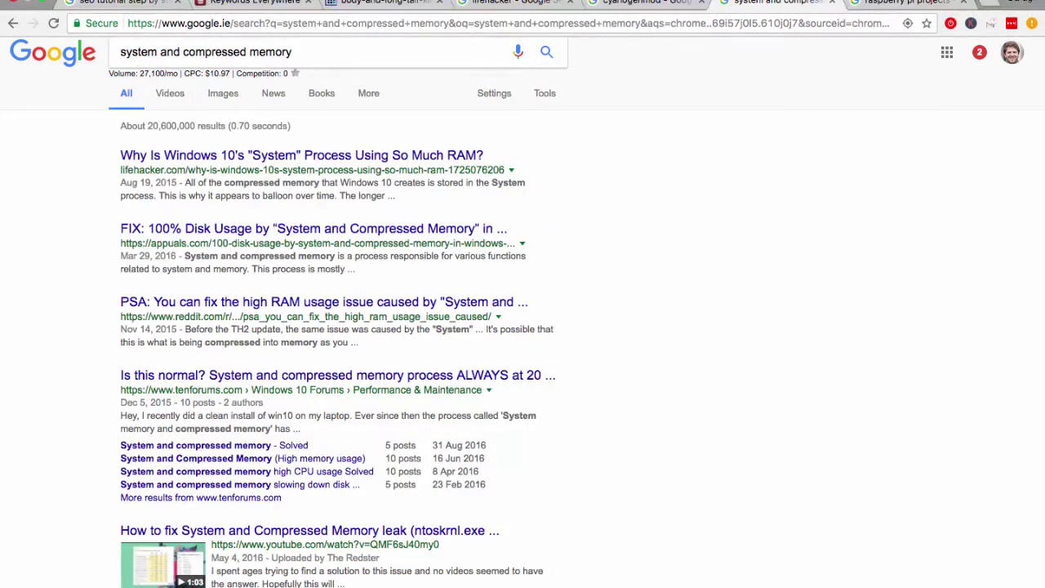
# Consult the body and long tail keywords chart and review the saved favourite keywords with their volume, CPC and competition.
pyautogui.click(627, 3)
pyautogui.click(514, 3)
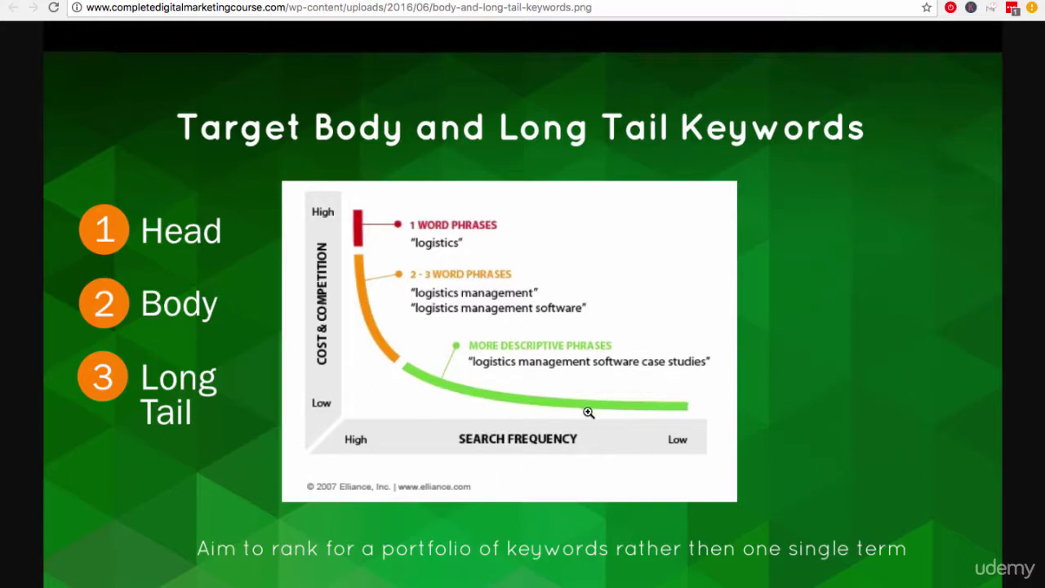
pyautogui.hotkey('ctrl', 'Tab')
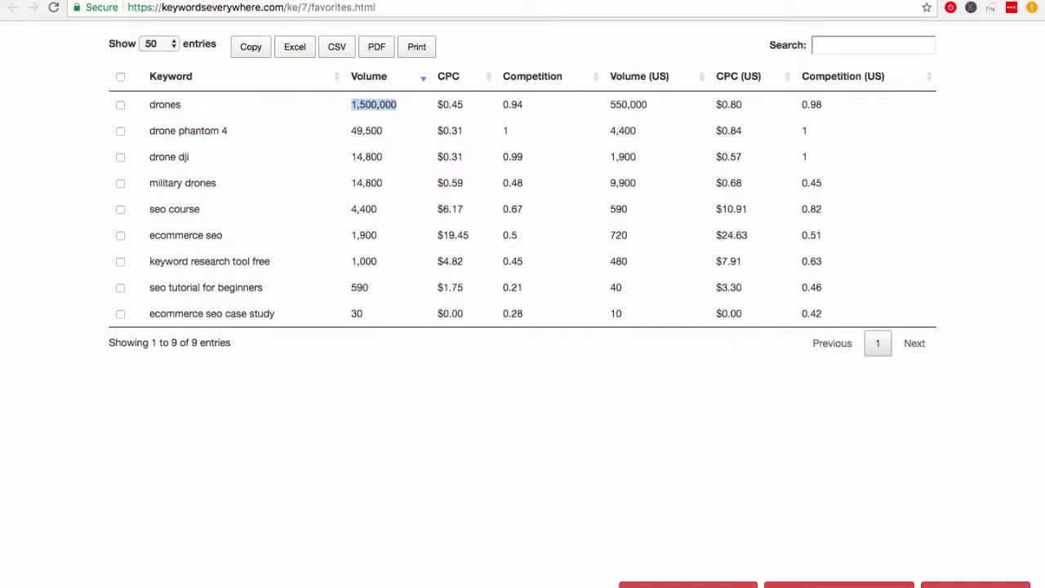
pyautogui.click(66, 97)
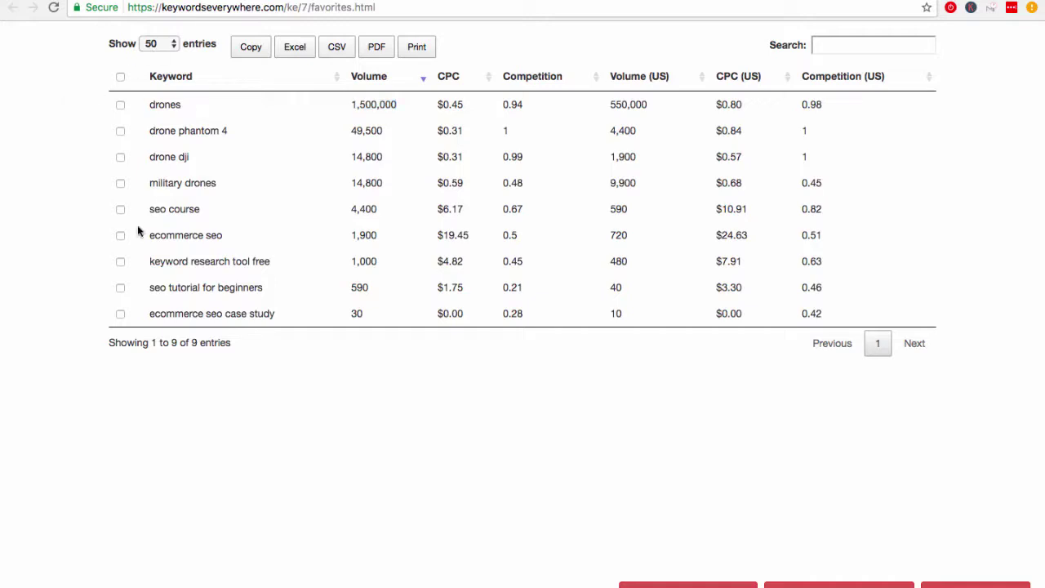
pyautogui.click(120, 262)
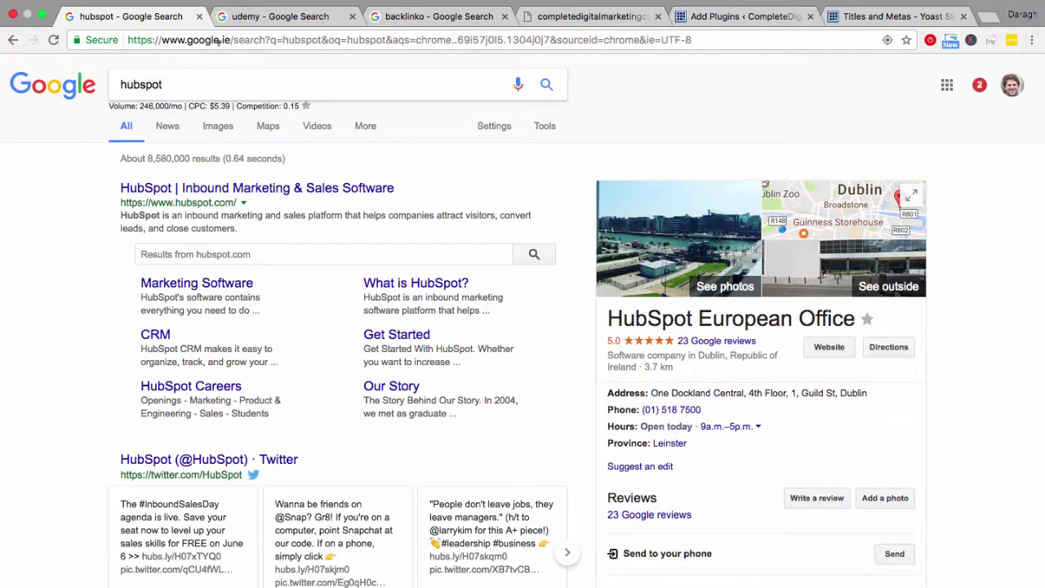
# View the open Google searches for hubspot, udemy and backlinko, highlighting the hubspot search term.
pyautogui.click(148, 84)
pyautogui.doubleClick(148, 84)
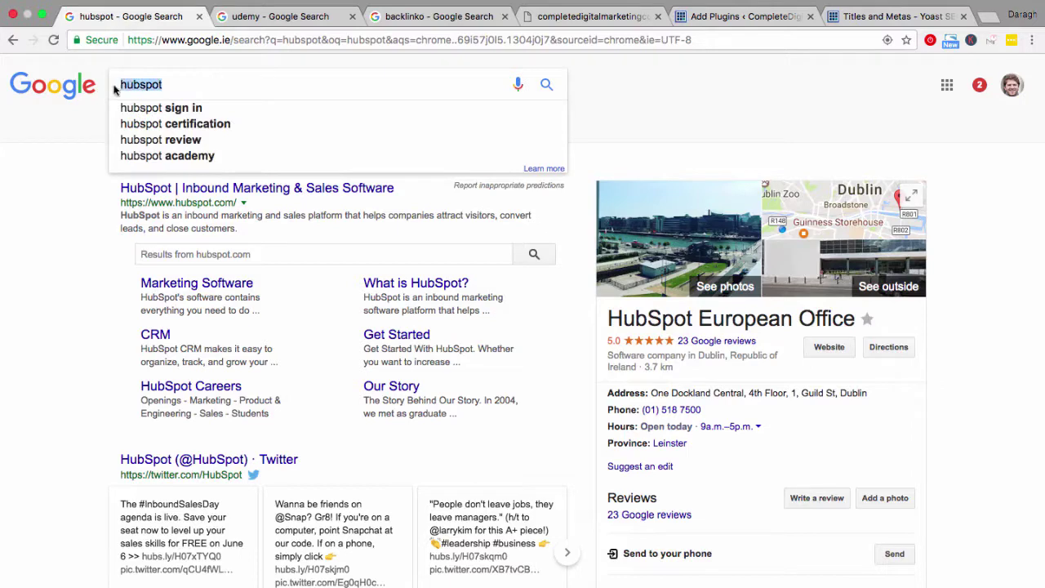
pyautogui.click(299, 18)
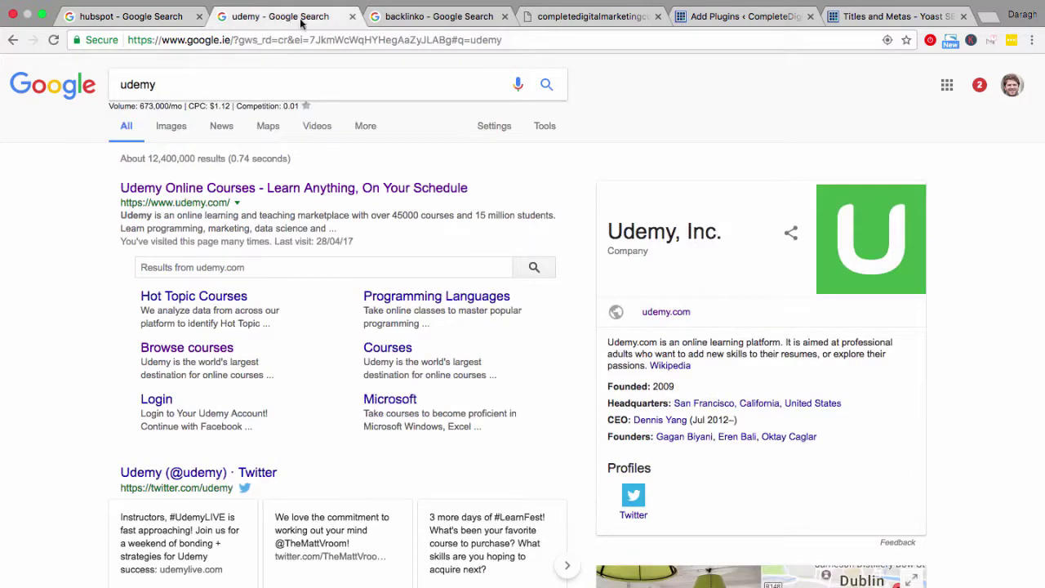
pyautogui.click(403, 22)
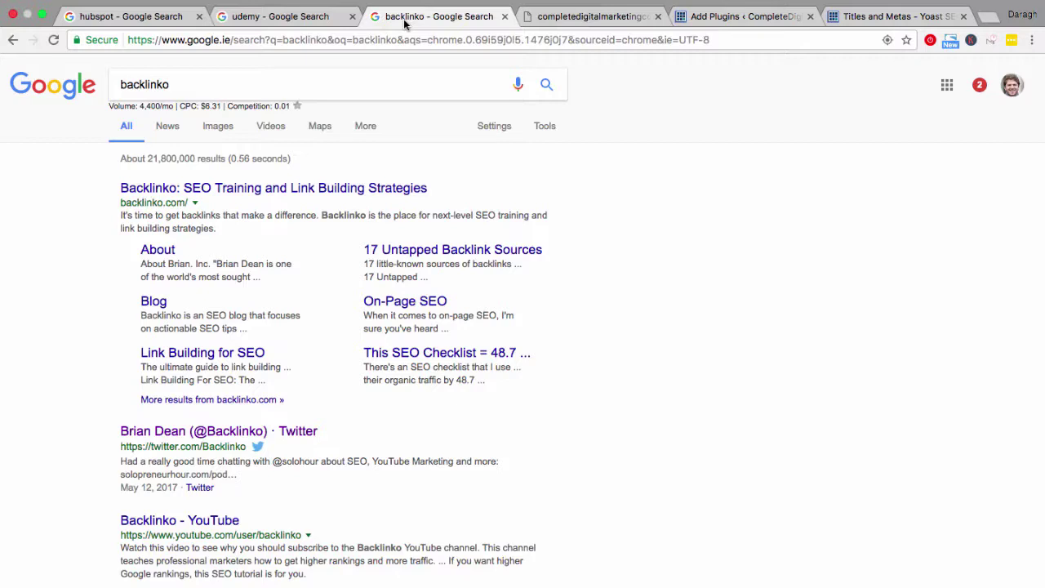
# Inspect the Leadpages SEO tag fields for title, description and keywords, and the WordPress pages for Yoast SEO plugins and homepage titles.
pyautogui.click(561, 18)
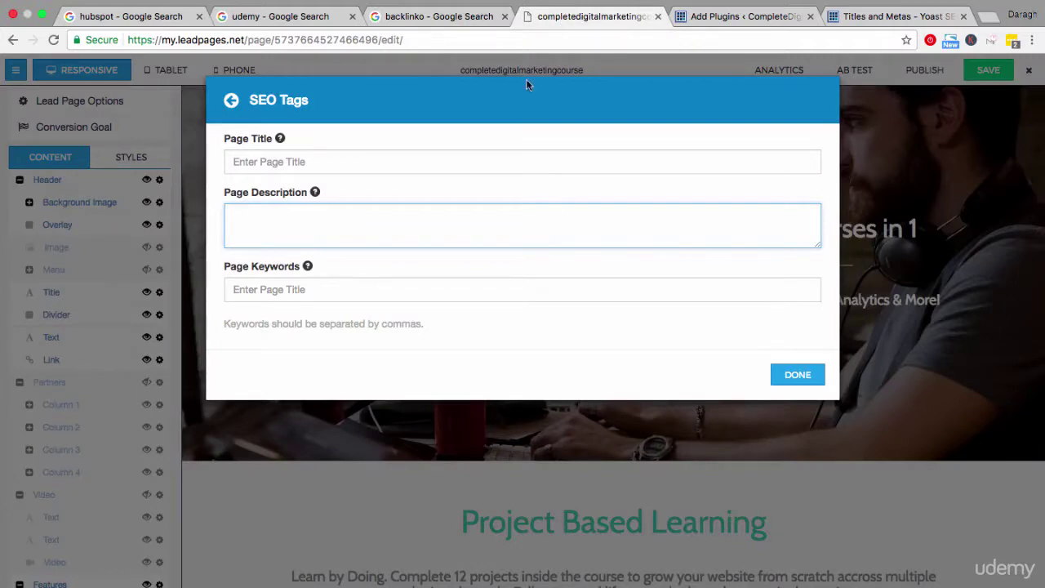
pyautogui.click(481, 161)
pyautogui.click(481, 229)
pyautogui.click(491, 287)
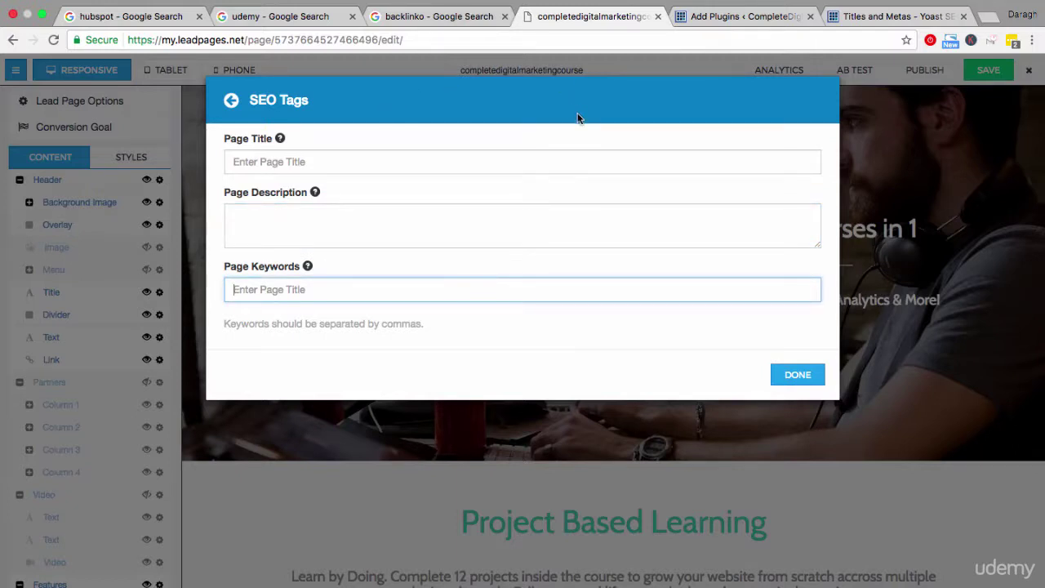
pyautogui.click(717, 18)
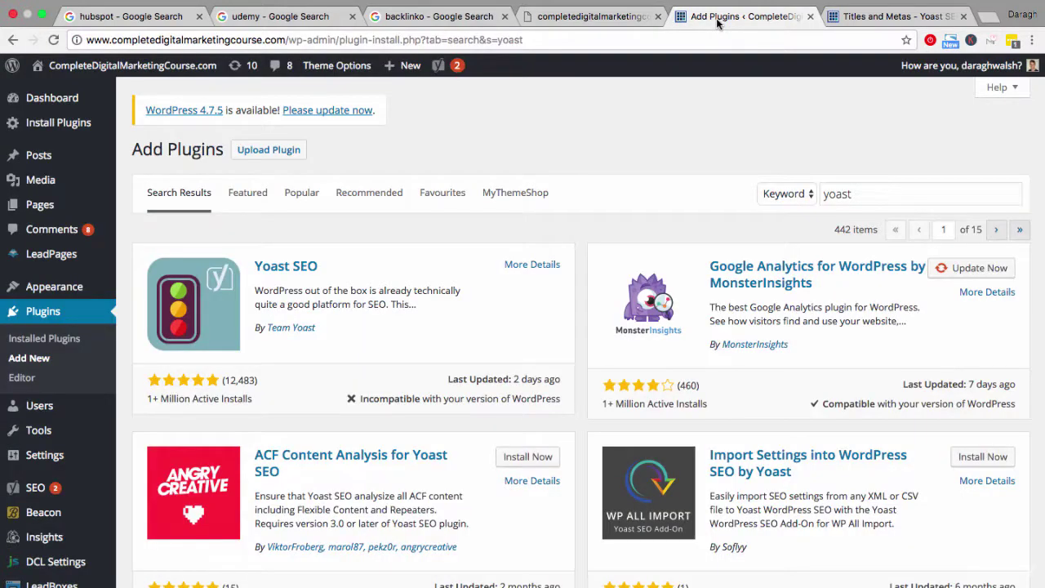
pyautogui.click(853, 16)
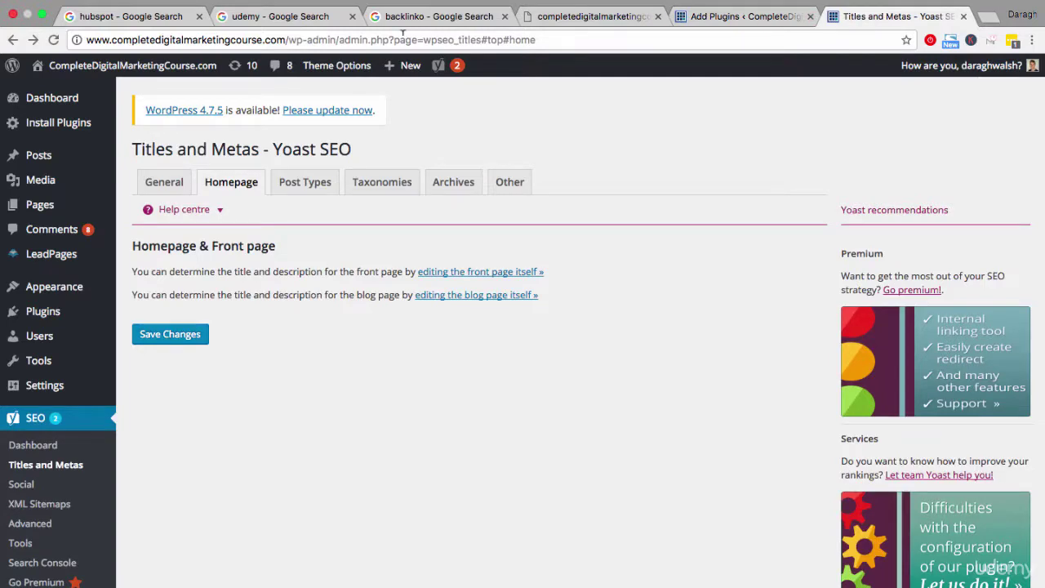
# Return to the hubspot search, rerun it, and examine the title and description of the first result.
pyautogui.click(149, 22)
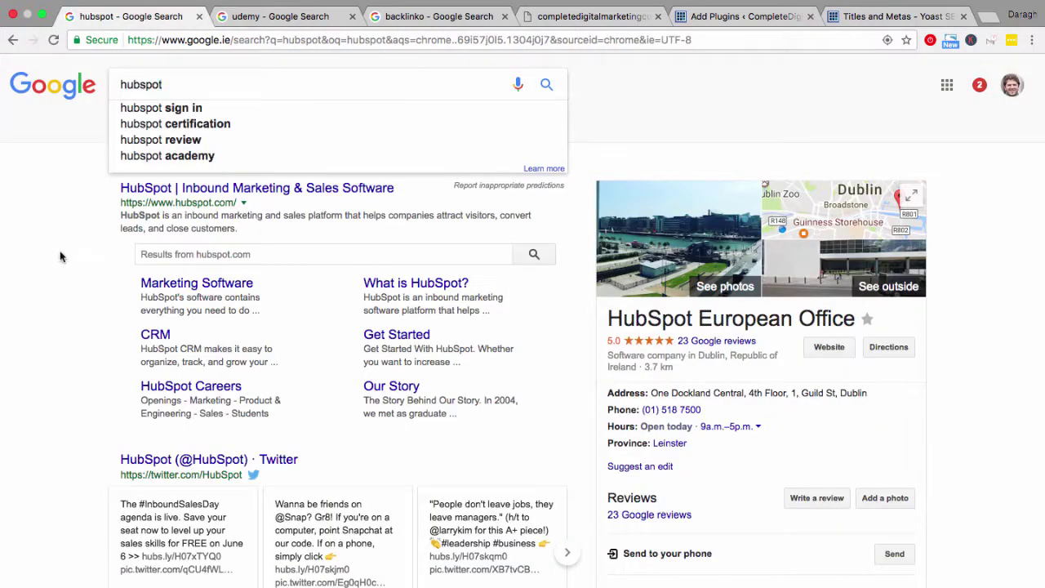
pyautogui.click(545, 88)
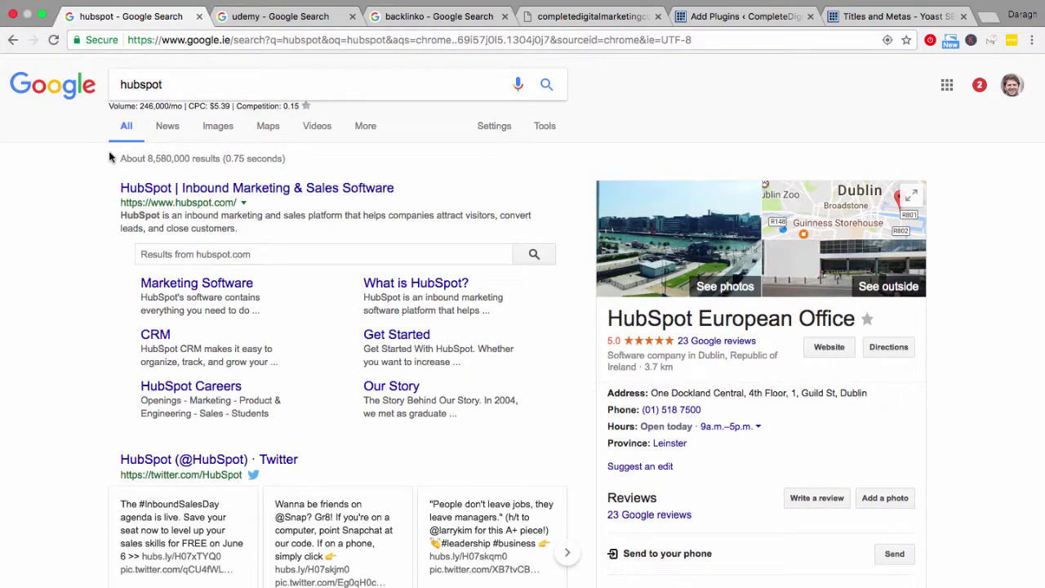
pyautogui.moveTo(416, 189); pyautogui.dragTo(121, 194)
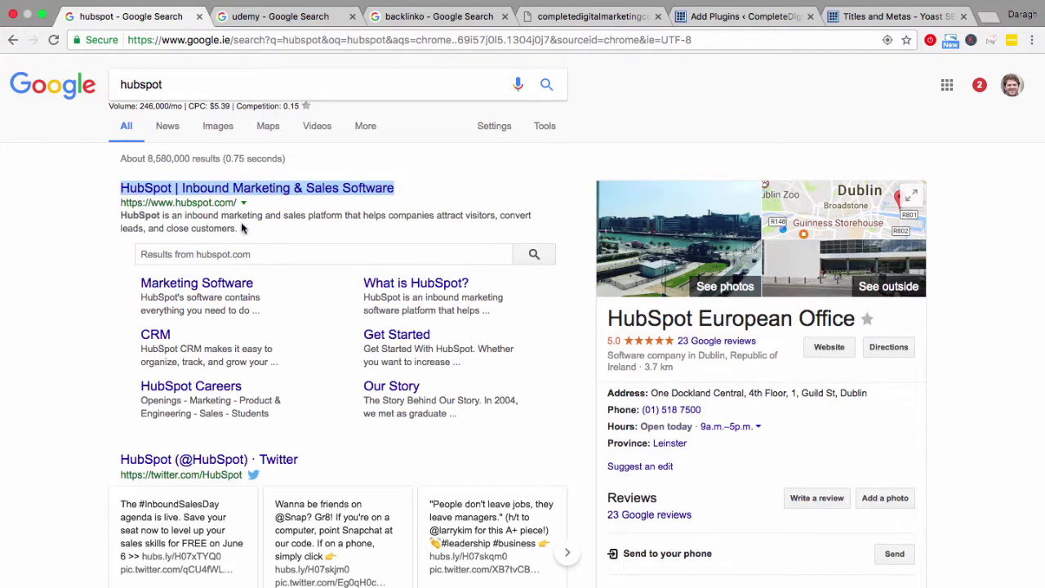
pyautogui.moveTo(238, 228); pyautogui.dragTo(121, 215)
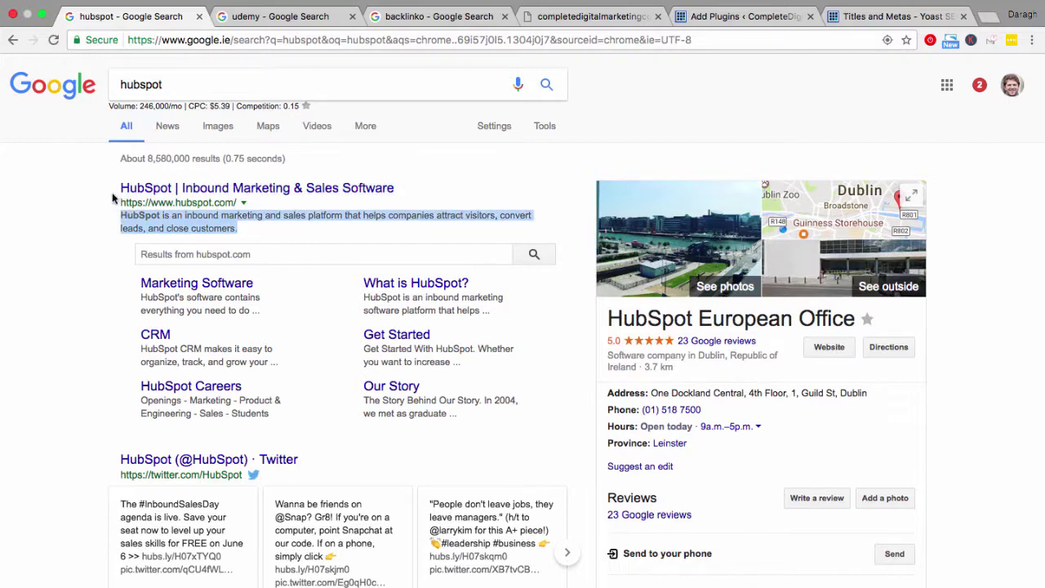
pyautogui.click(111, 249)
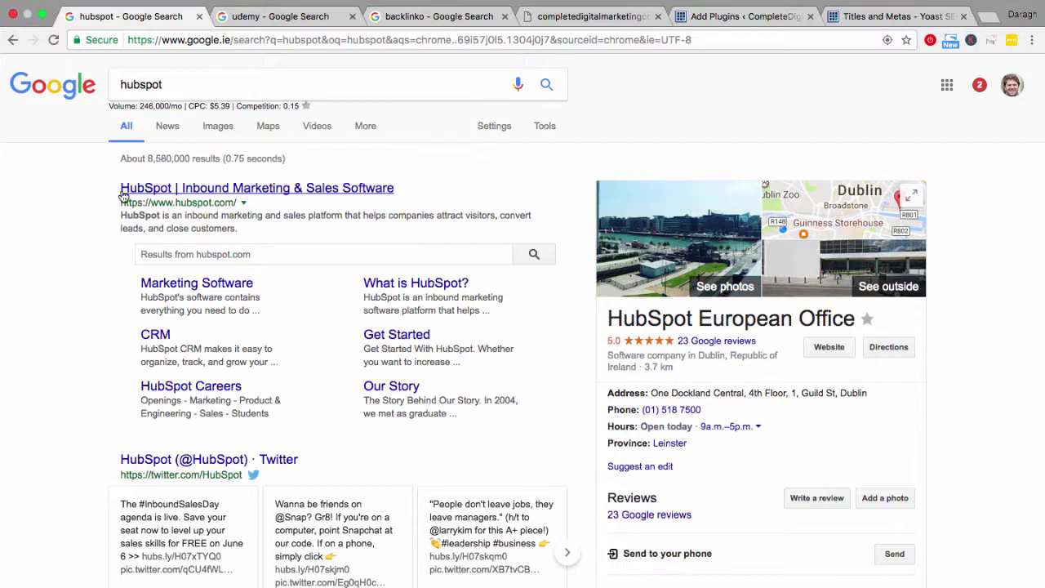
# Highlight the hubspot keyword in the search and rerun it to compare the term with the first result's title.
pyautogui.moveTo(167, 84); pyautogui.dragTo(119, 84)
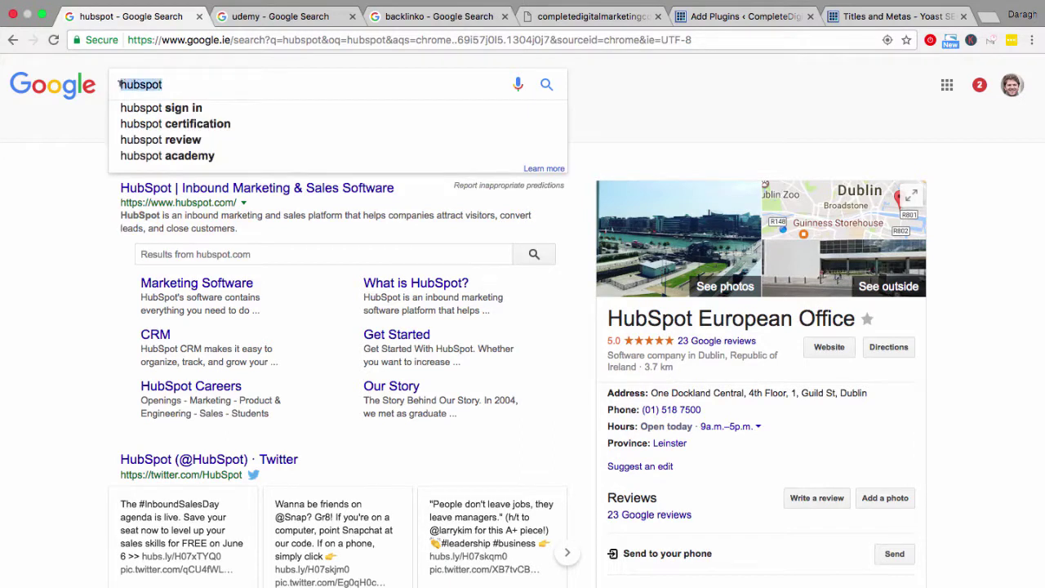
pyautogui.click(549, 85)
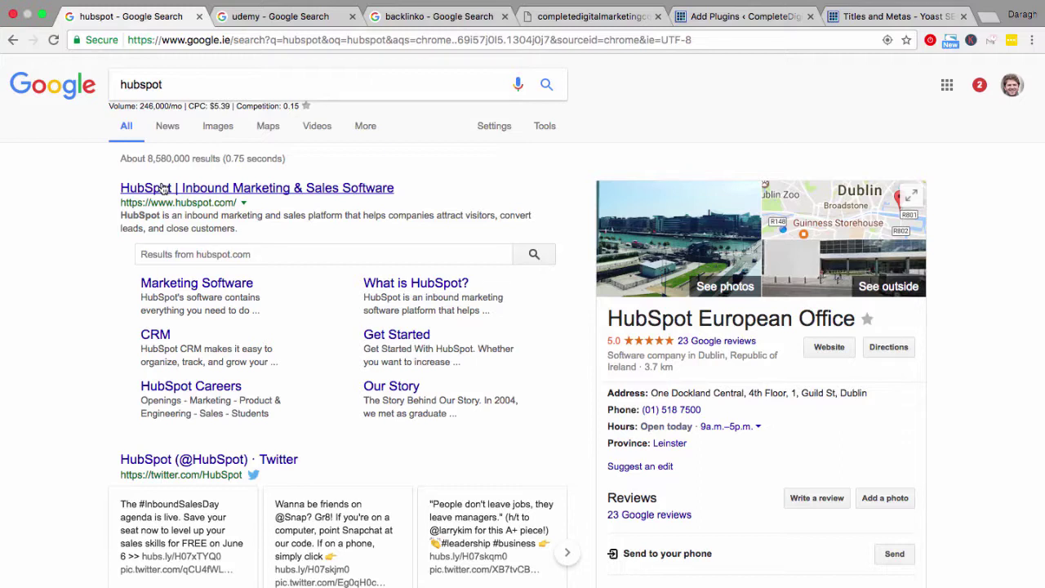
pyautogui.moveTo(167, 80); pyautogui.dragTo(120, 81)
pyautogui.click(545, 85)
# Search Google for inbound marketing in a new tab beside the hubspot search and check the keyword's monthly volume.
pyautogui.click(987, 18)
pyautogui.moveTo(933, 23); pyautogui.dragTo(241, 28)
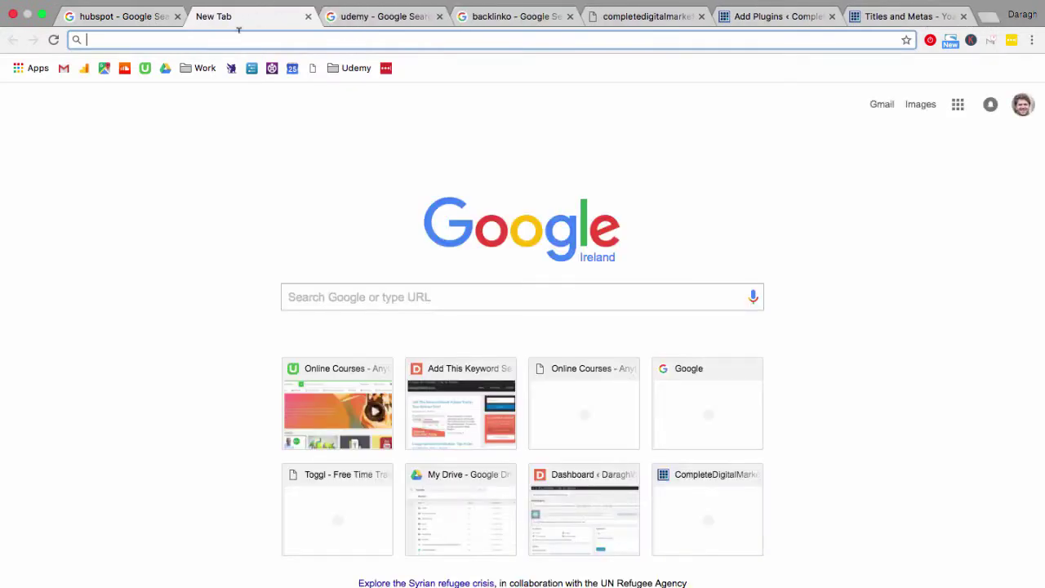
pyautogui.write('inbound marketing')
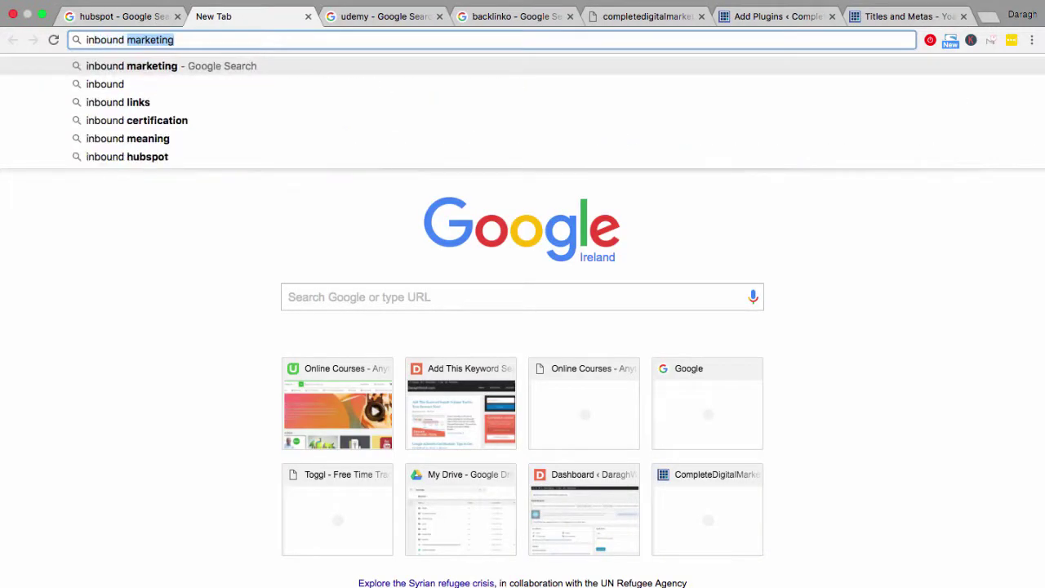
pyautogui.press('Return')
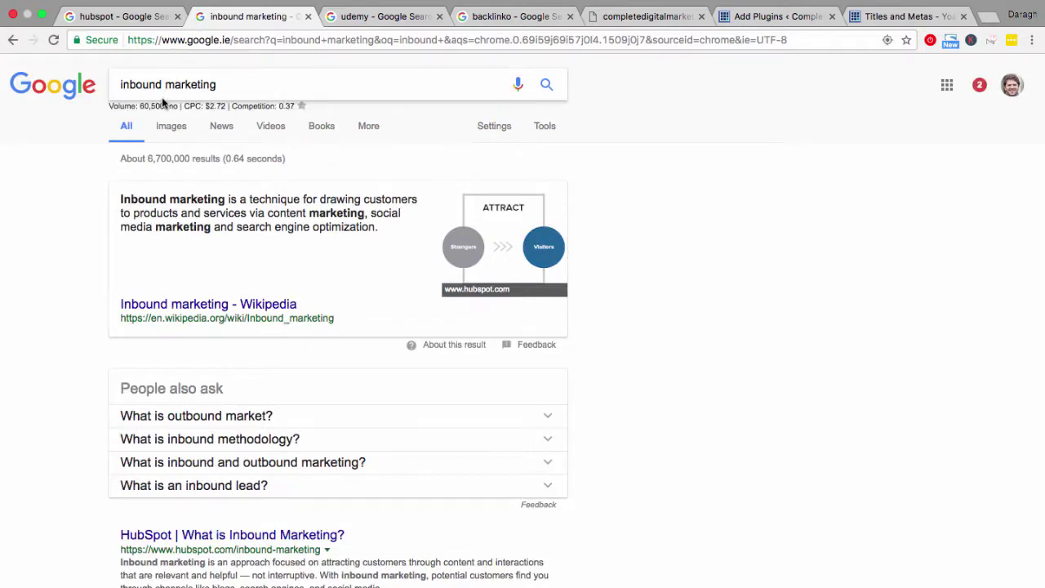
pyautogui.moveTo(140, 106); pyautogui.dragTo(182, 106)
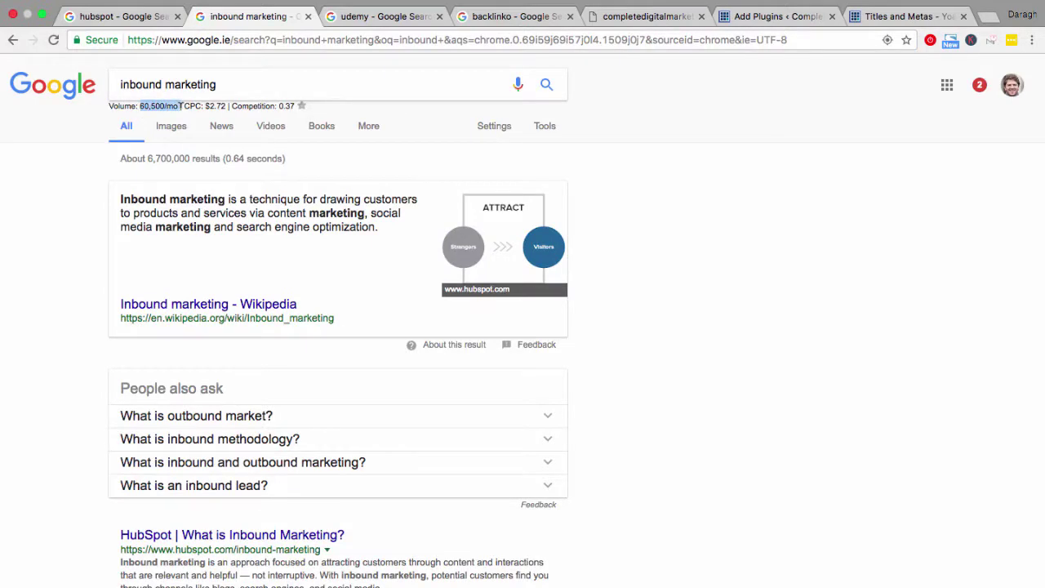
# Revisit the hubspot results, then rerun the udemy search and compare its keyword with the first result's title.
pyautogui.click(158, 18)
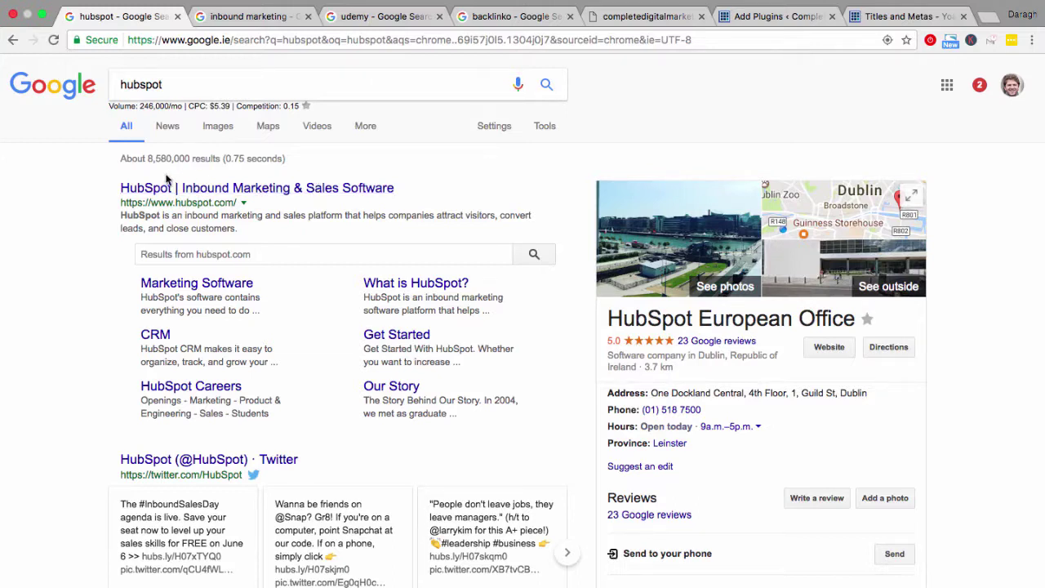
pyautogui.click(366, 24)
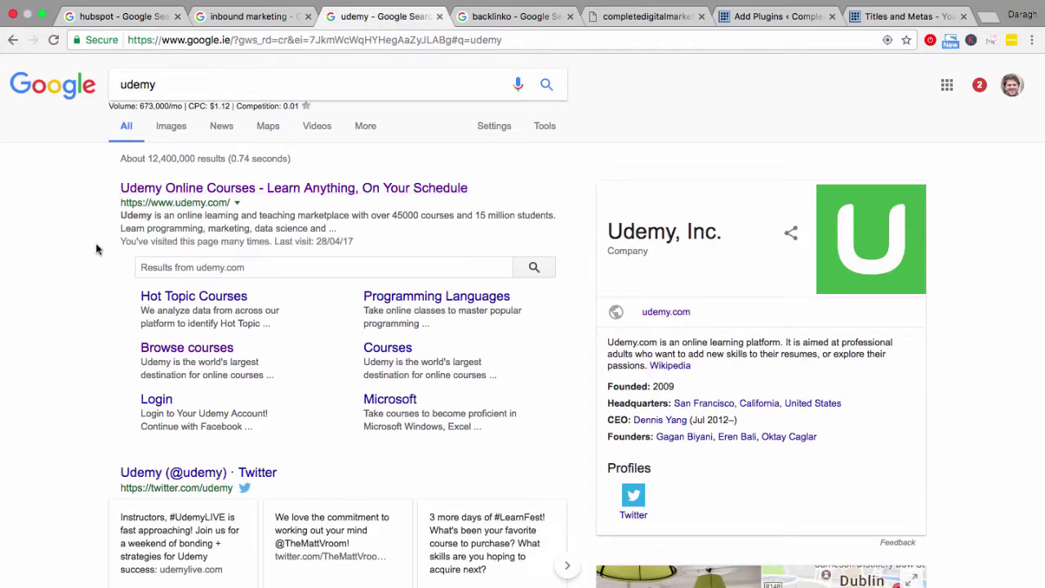
pyautogui.moveTo(161, 84); pyautogui.dragTo(116, 84)
pyautogui.click(117, 84)
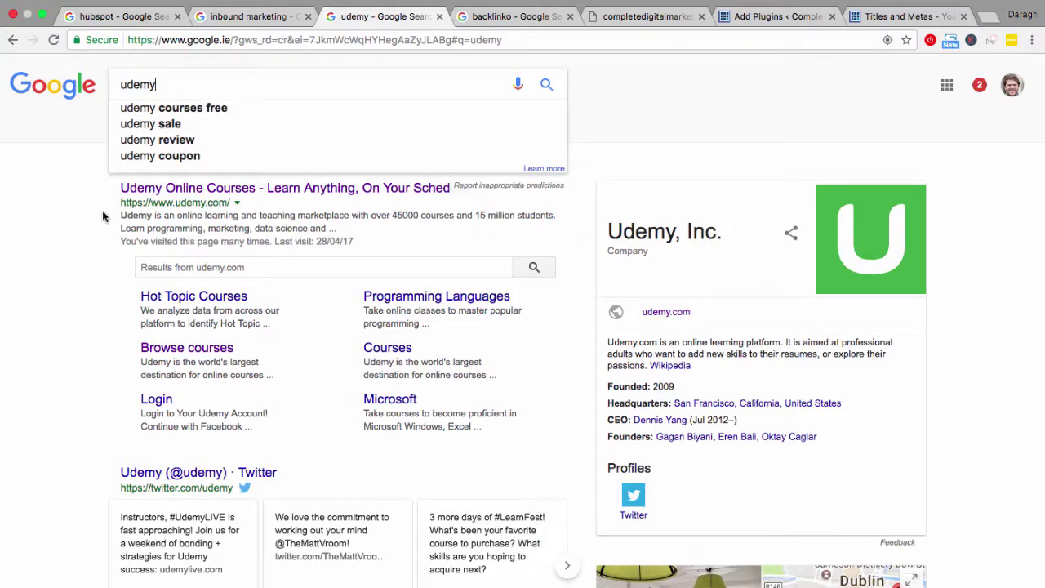
pyautogui.click(546, 84)
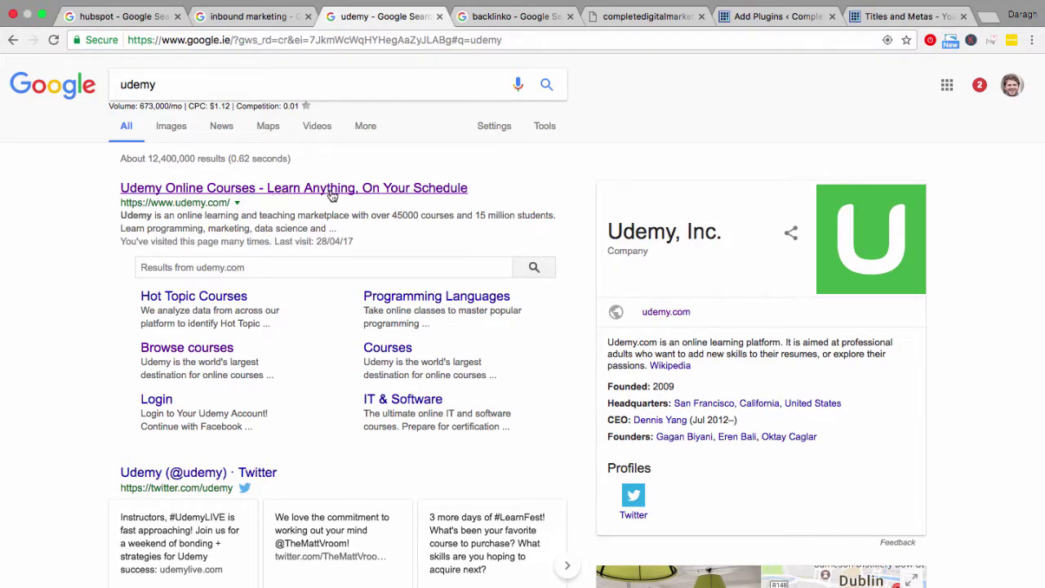
# Check the backlinko search and highlight the brand name in the first result's title.
pyautogui.click(505, 18)
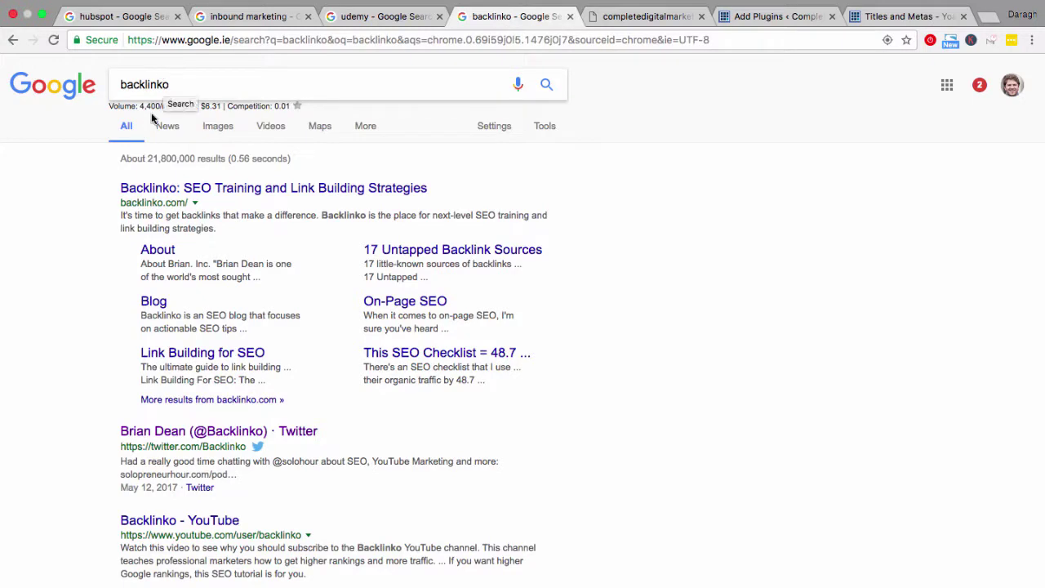
pyautogui.moveTo(119, 187); pyautogui.dragTo(182, 192)
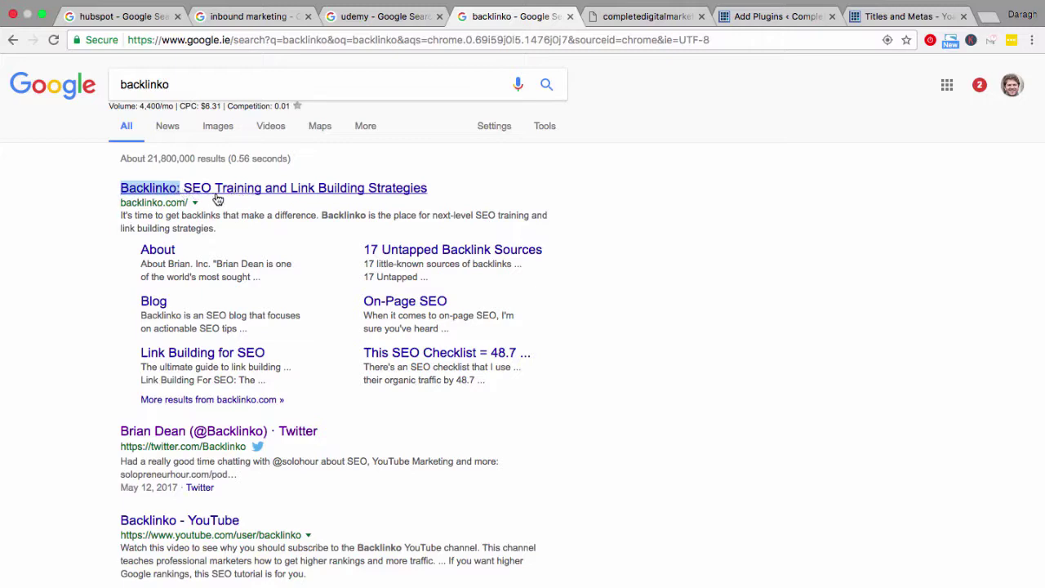
pyautogui.click(613, 295)
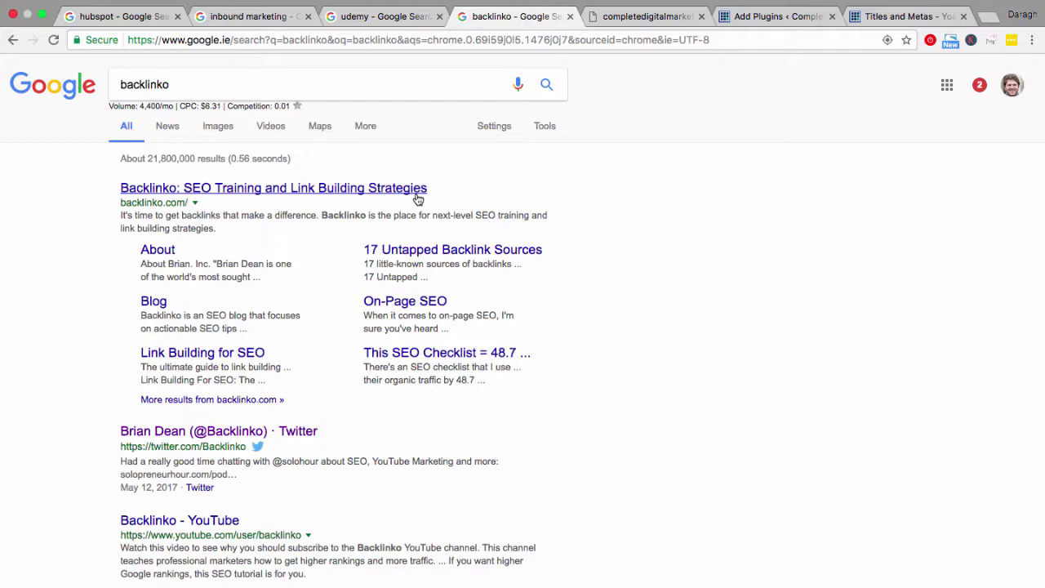
# Go back to the hubspot search and examine the first result's full title and the wording of its description.
pyautogui.click(152, 16)
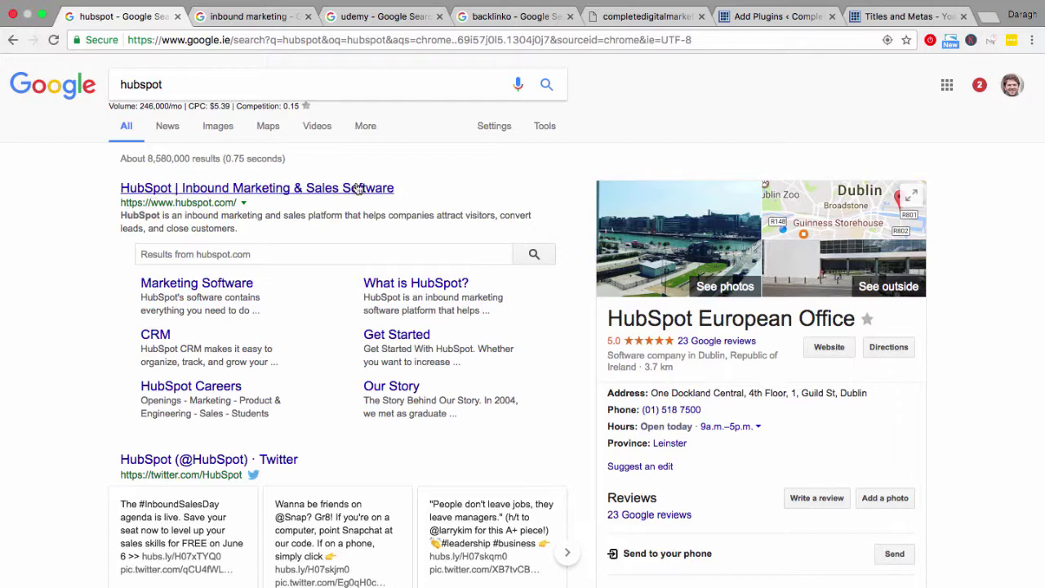
pyautogui.moveTo(114, 194); pyautogui.dragTo(398, 188)
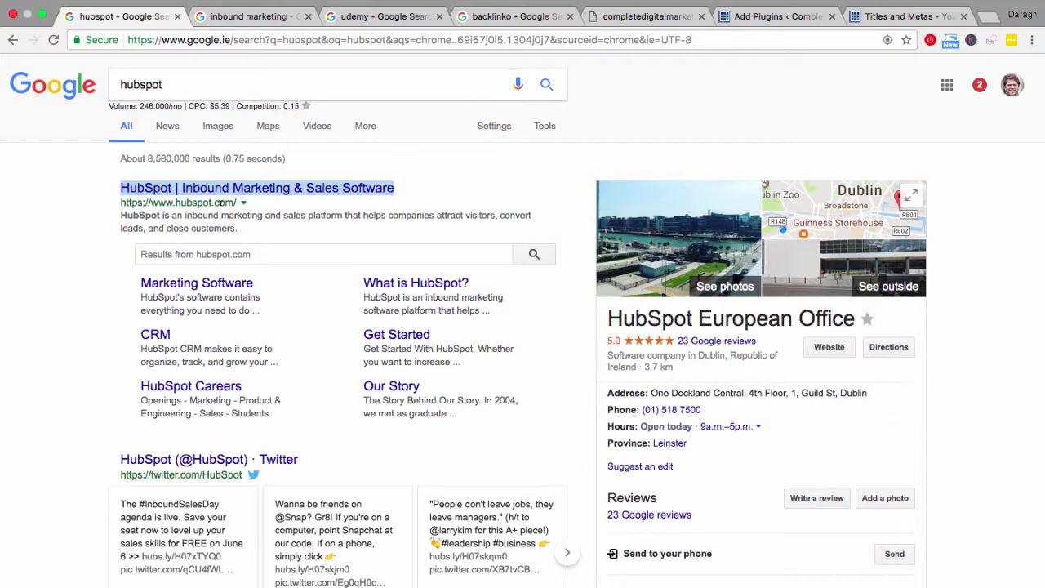
pyautogui.click(65, 278)
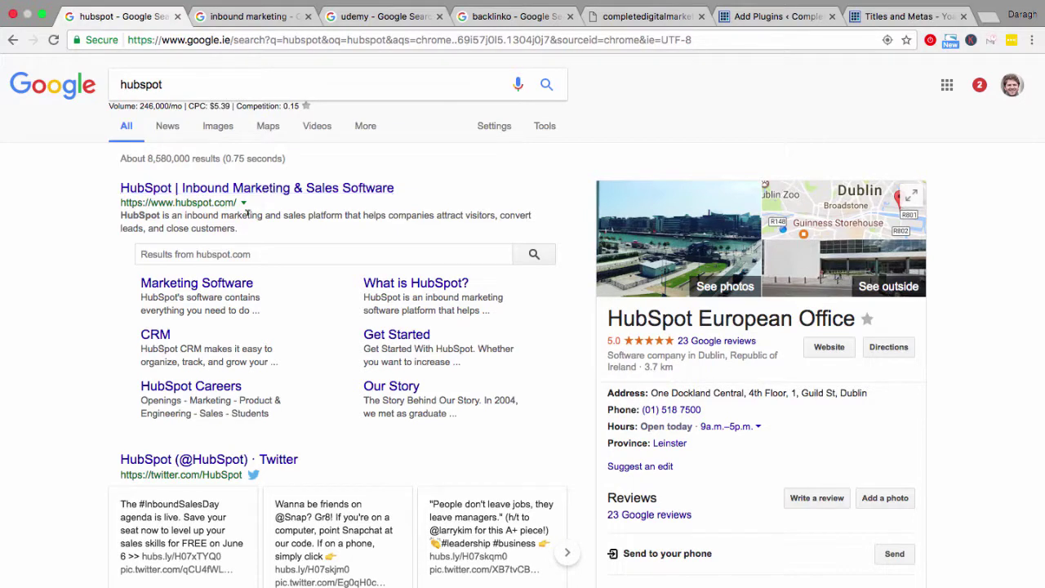
pyautogui.moveTo(240, 229); pyautogui.dragTo(118, 211)
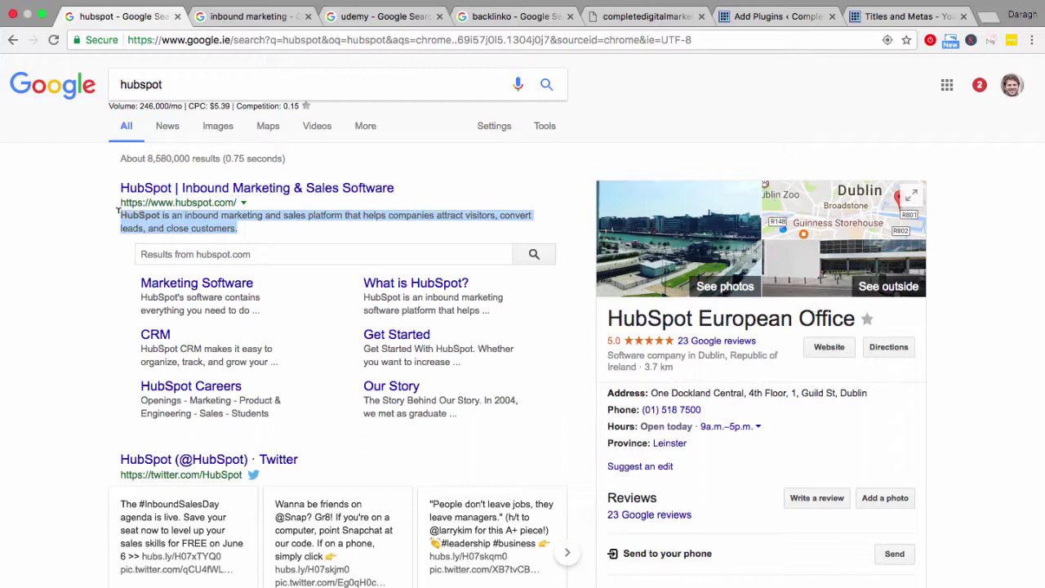
pyautogui.click(102, 226)
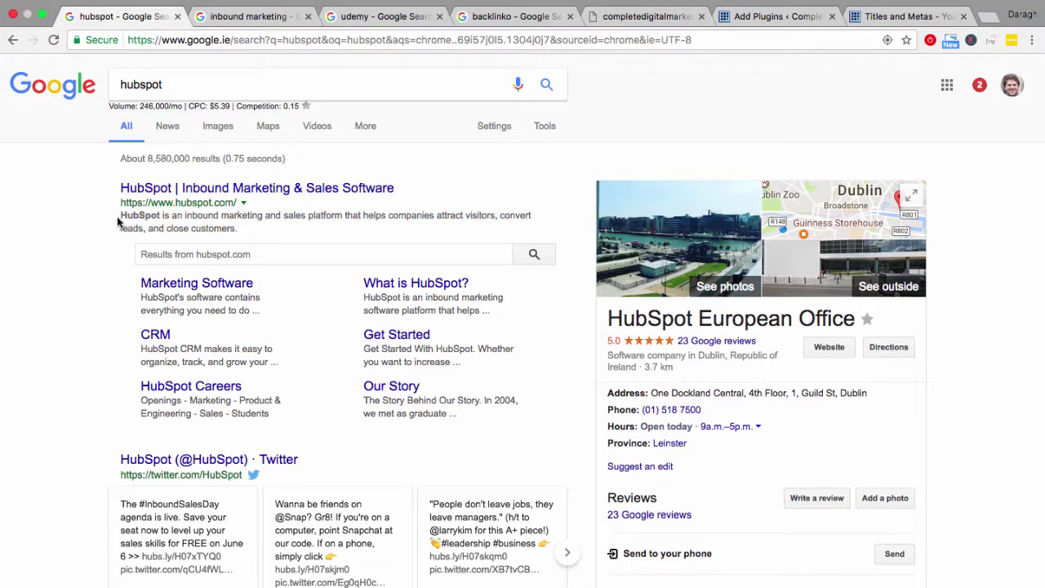
pyautogui.moveTo(119, 214); pyautogui.dragTo(160, 213)
pyautogui.moveTo(221, 214); pyautogui.dragTo(243, 224)
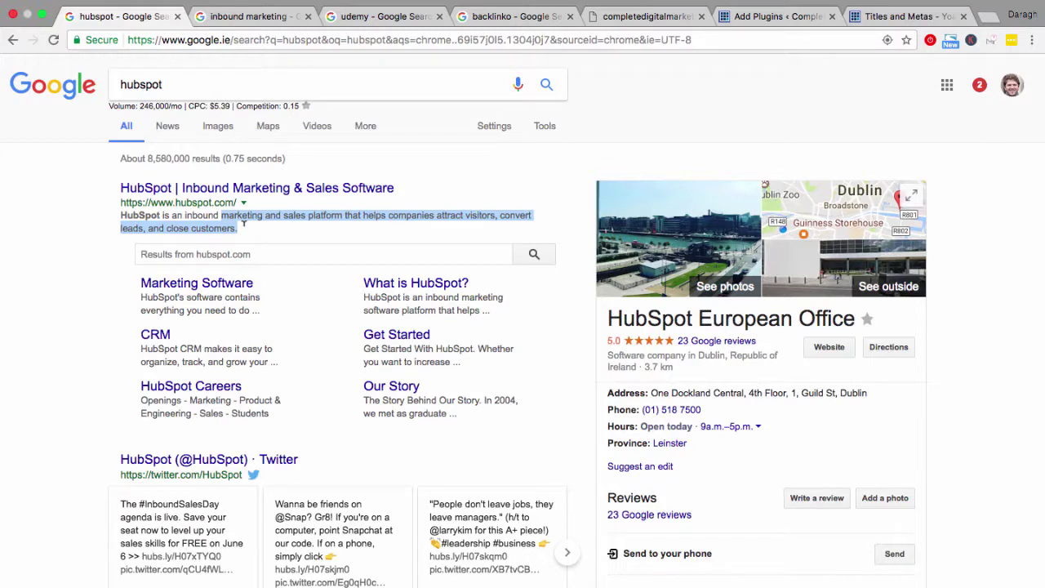
# Highlight the HubSpot description's "inbound marketing and sales platform" keyword phrase, its "attract visitors" wording and the whole description.
pyautogui.click(243, 224)
pyautogui.moveTo(184, 215); pyautogui.dragTo(342, 215)
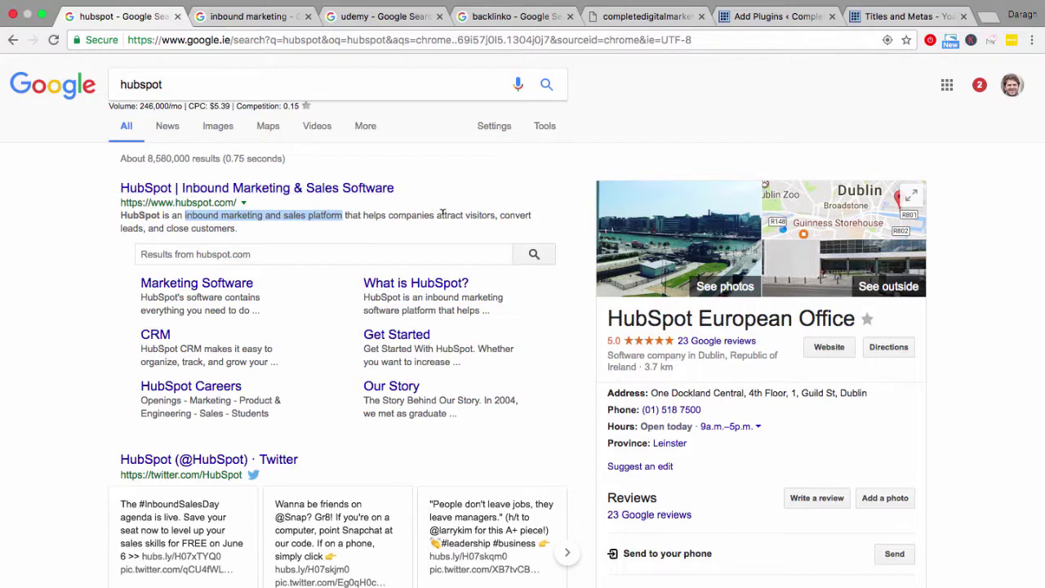
pyautogui.moveTo(437, 214); pyautogui.dragTo(475, 214)
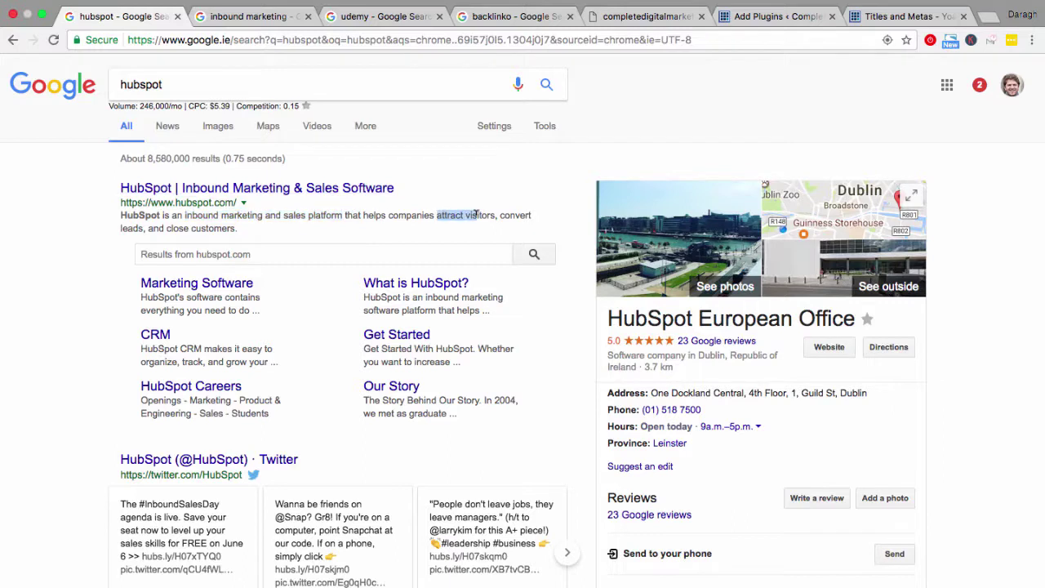
pyautogui.moveTo(244, 230); pyautogui.dragTo(118, 214)
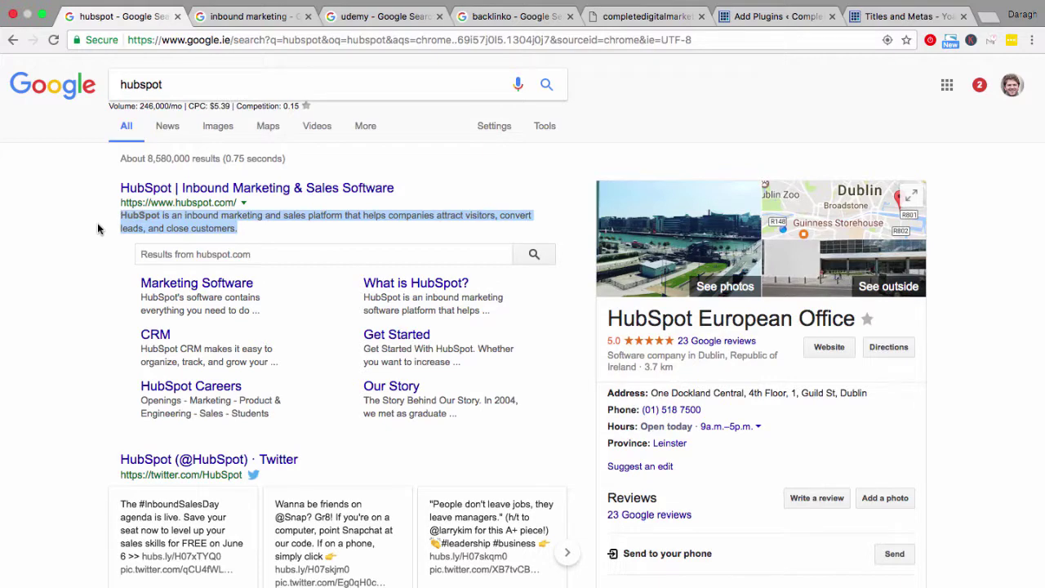
# Close the inbound marketing search and highlight the brand name and "45000 courses and 15 million students" in Udemy's description.
pyautogui.click(307, 16)
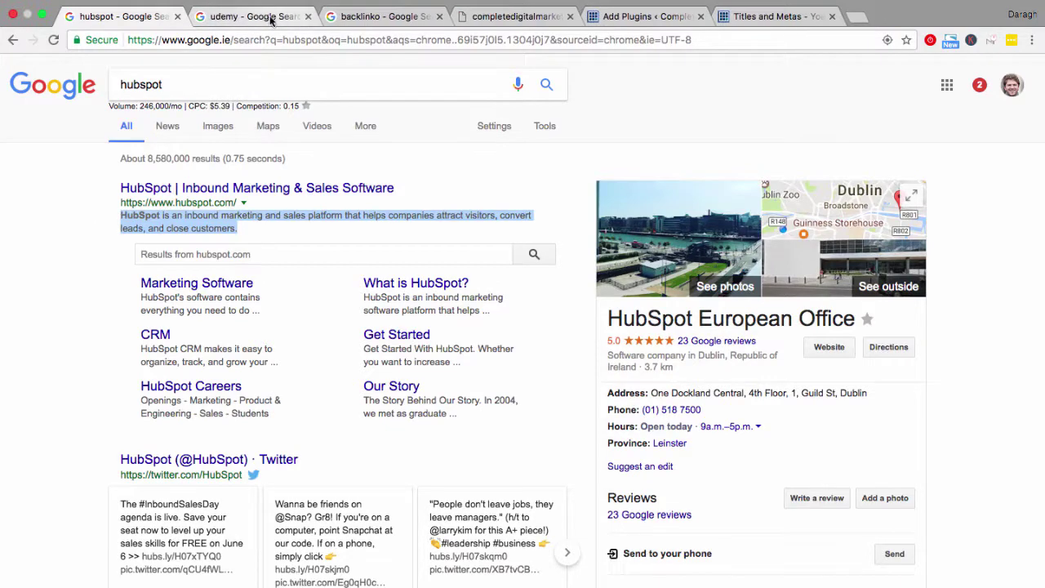
pyautogui.click(275, 21)
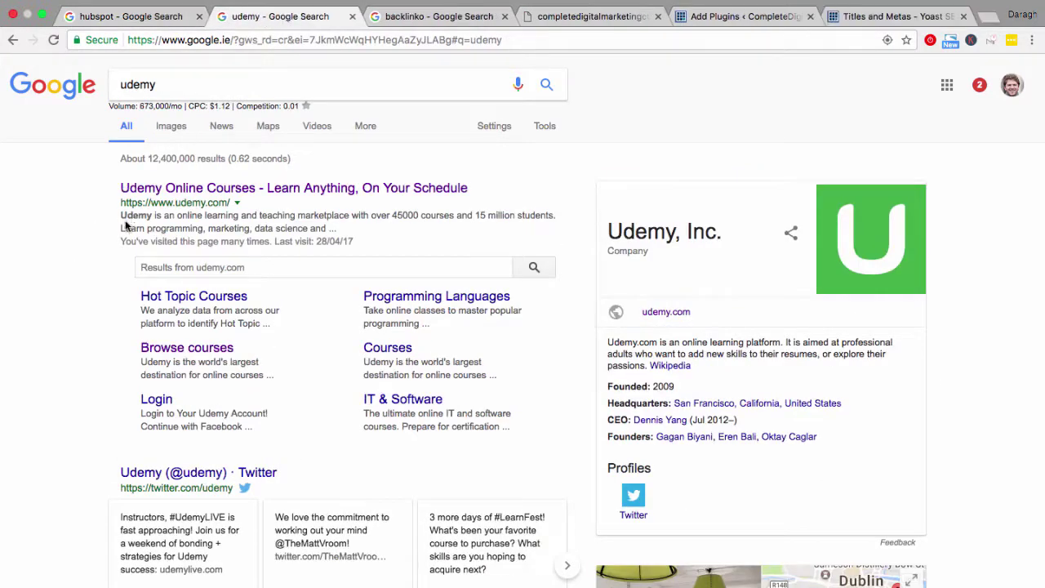
pyautogui.moveTo(120, 215); pyautogui.dragTo(153, 214)
pyautogui.moveTo(392, 214); pyautogui.dragTo(559, 213)
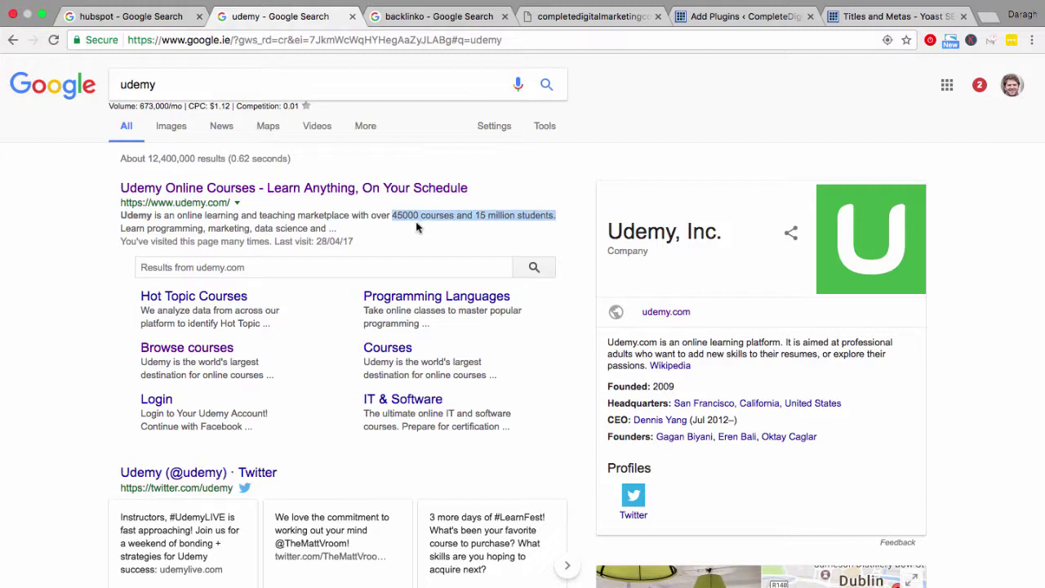
pyautogui.click(102, 234)
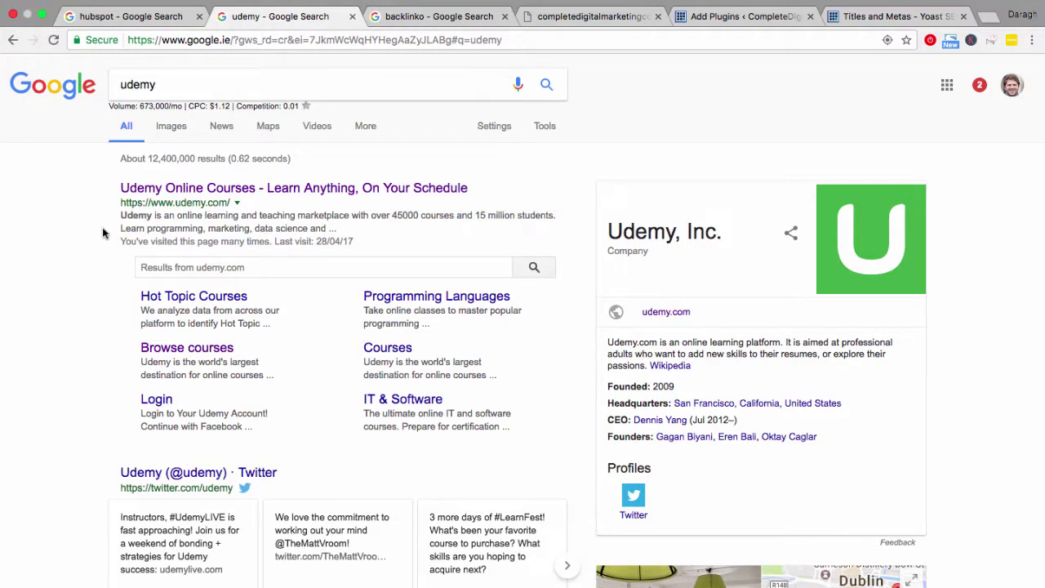
pyautogui.moveTo(391, 214); pyautogui.dragTo(558, 214)
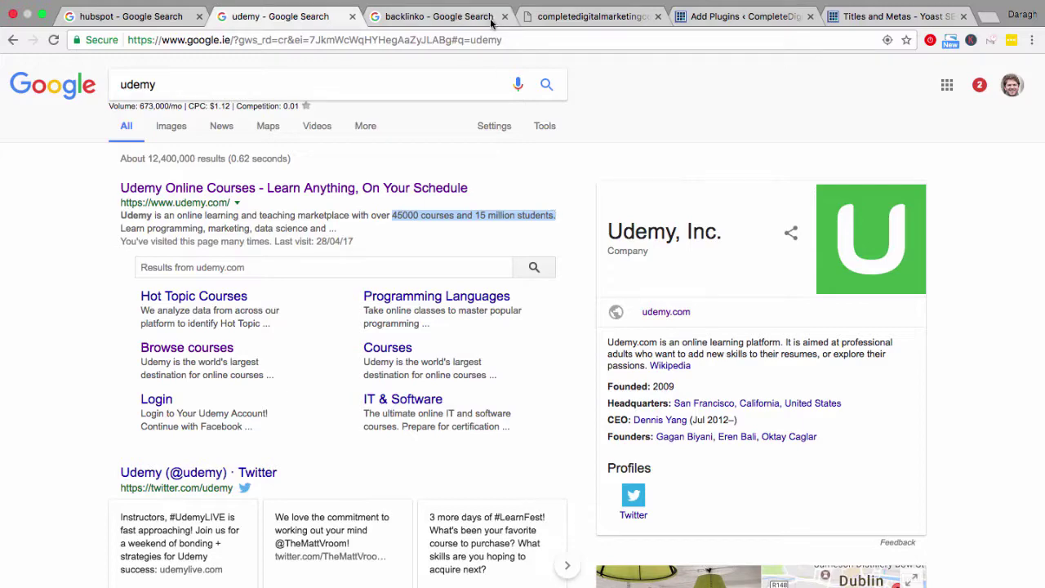
# Examine Backlinko's description in its search results, highlighting the opening sentence and the "SEO training and link building strategies" keywords.
pyautogui.click(442, 18)
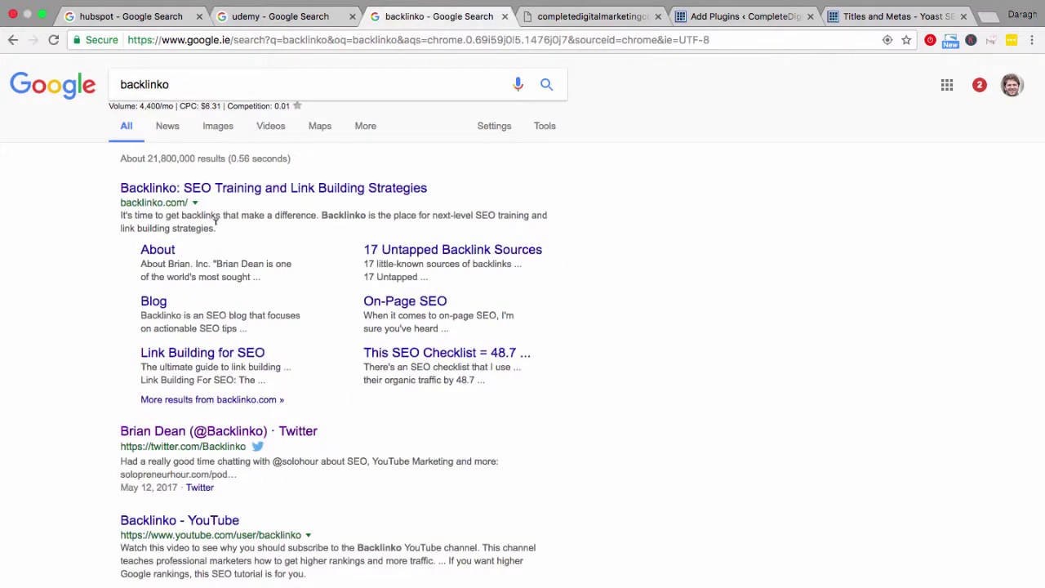
pyautogui.moveTo(120, 222); pyautogui.dragTo(318, 215)
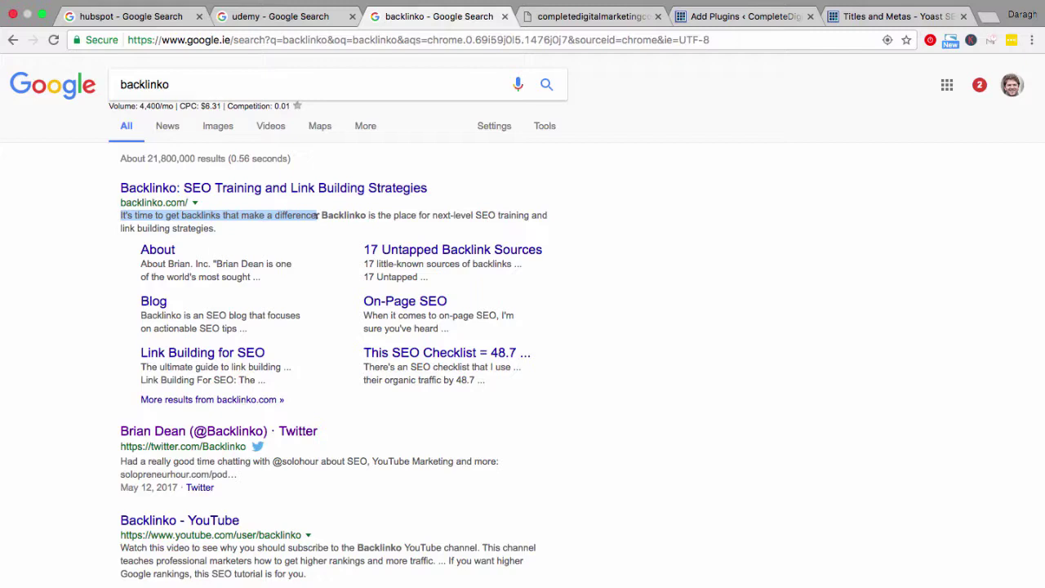
pyautogui.moveTo(474, 215); pyautogui.dragTo(487, 222)
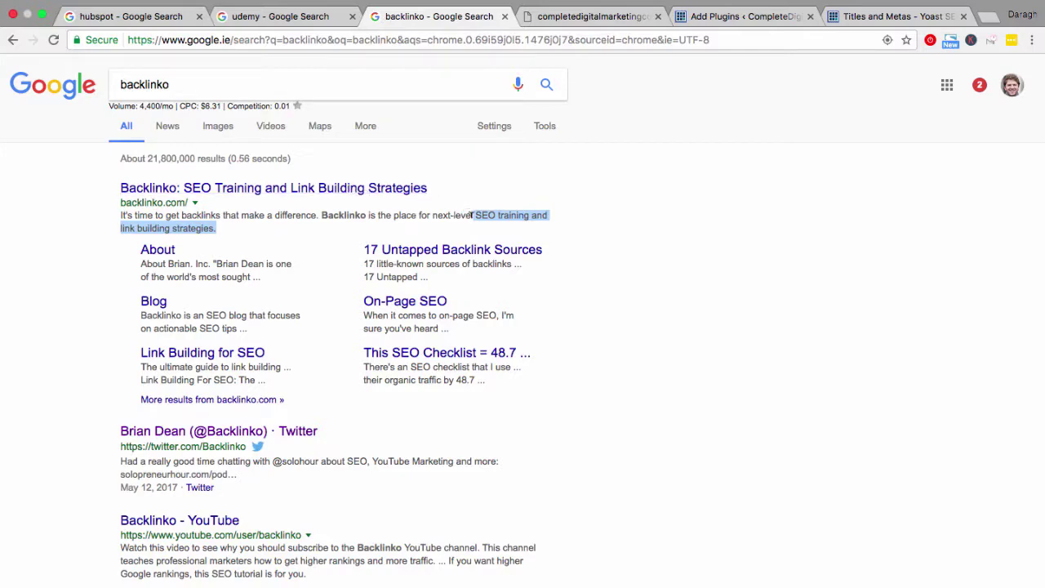
# Reread HubSpot's full description in its search results and compare it briefly with the Backlinko result.
pyautogui.click(184, 16)
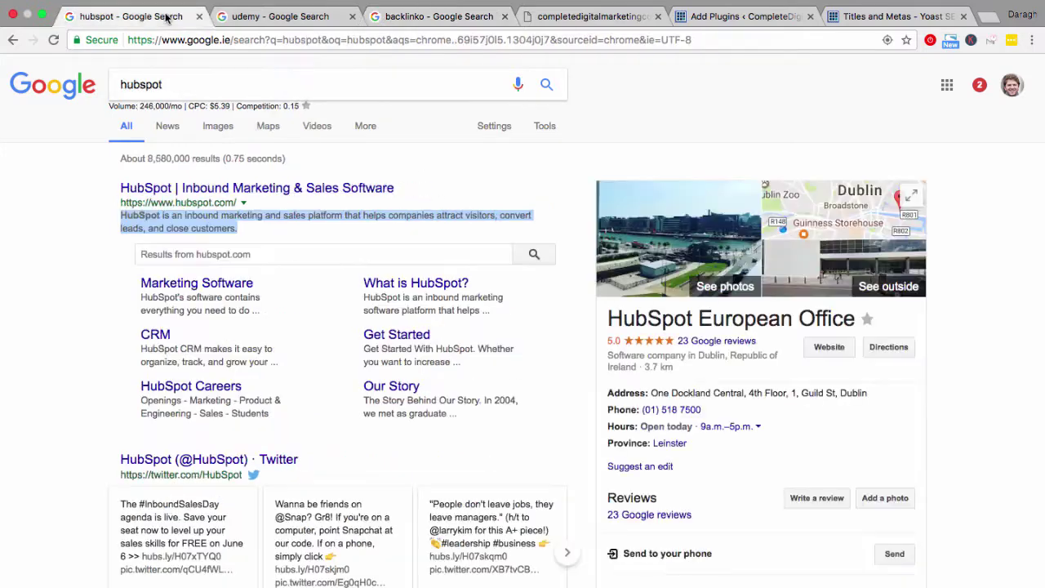
pyautogui.moveTo(238, 228); pyautogui.dragTo(118, 208)
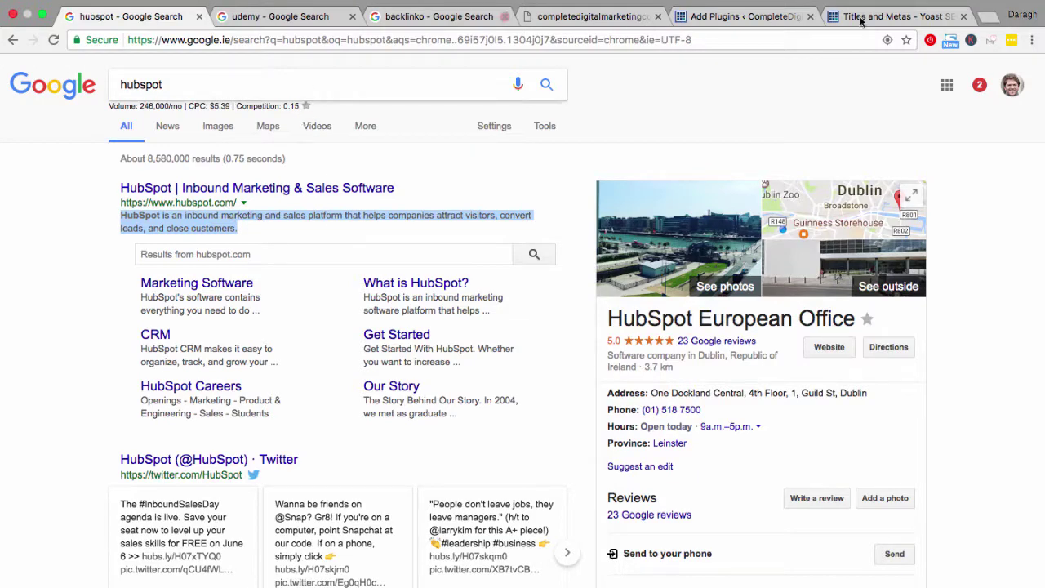
pyautogui.press('super+3')
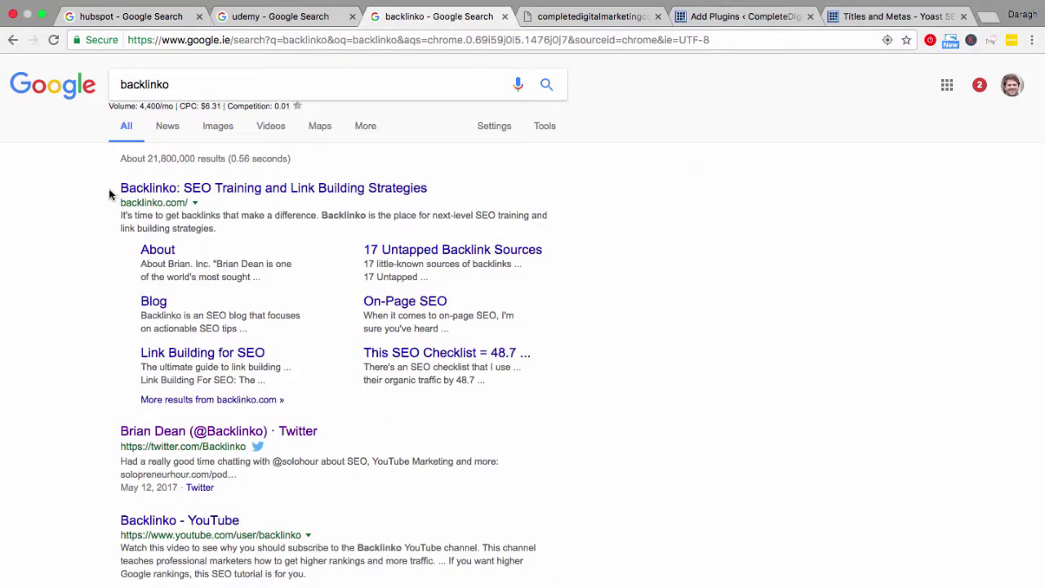
pyautogui.press('super+1')
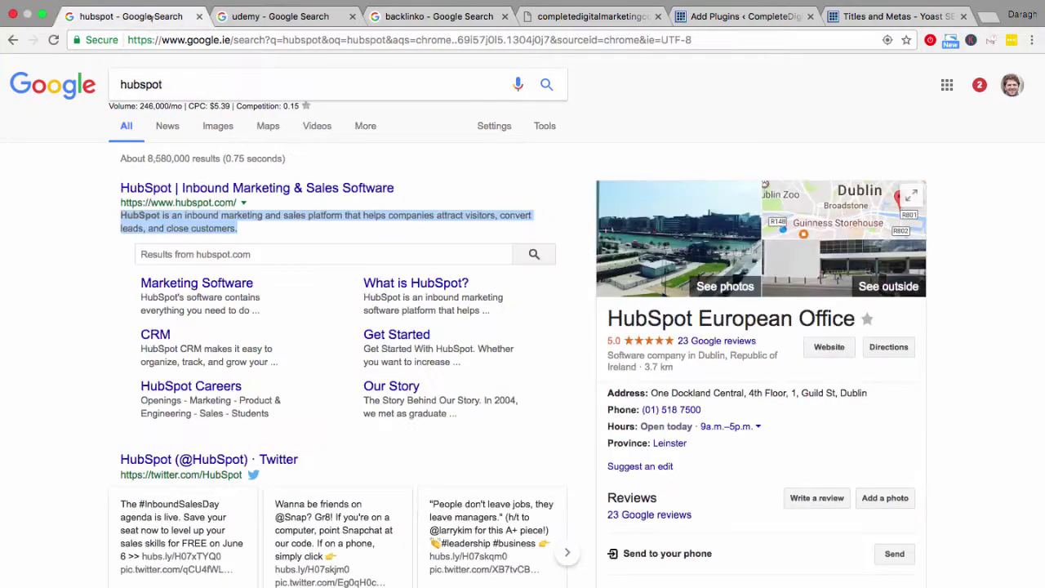
pyautogui.click(122, 200)
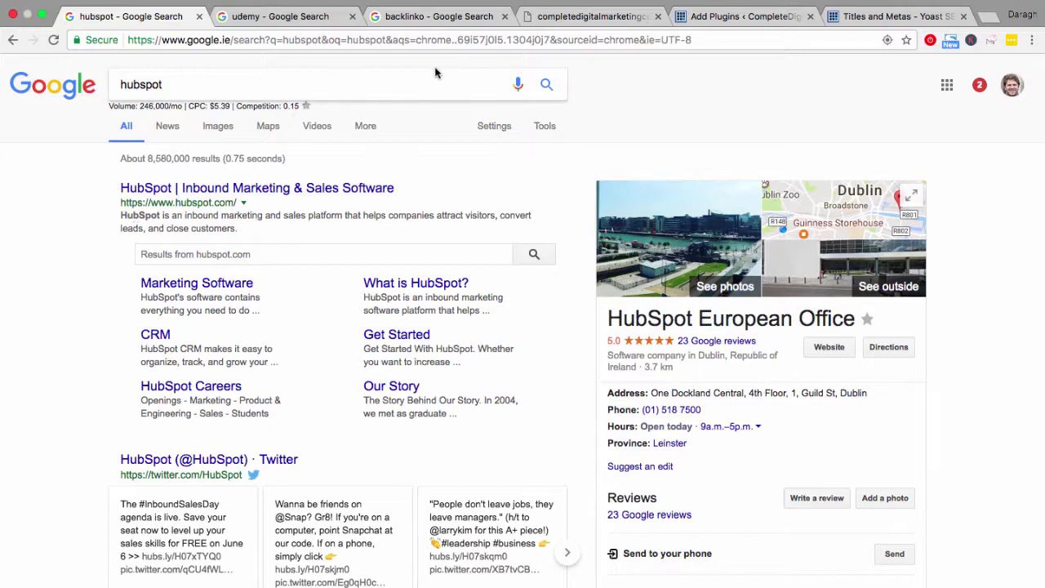
# Copy the title "HubSpot | Inbound Marketing & Sales Software" from the search results into the page title of the Leadpages SEO tags.
pyautogui.click(617, 18)
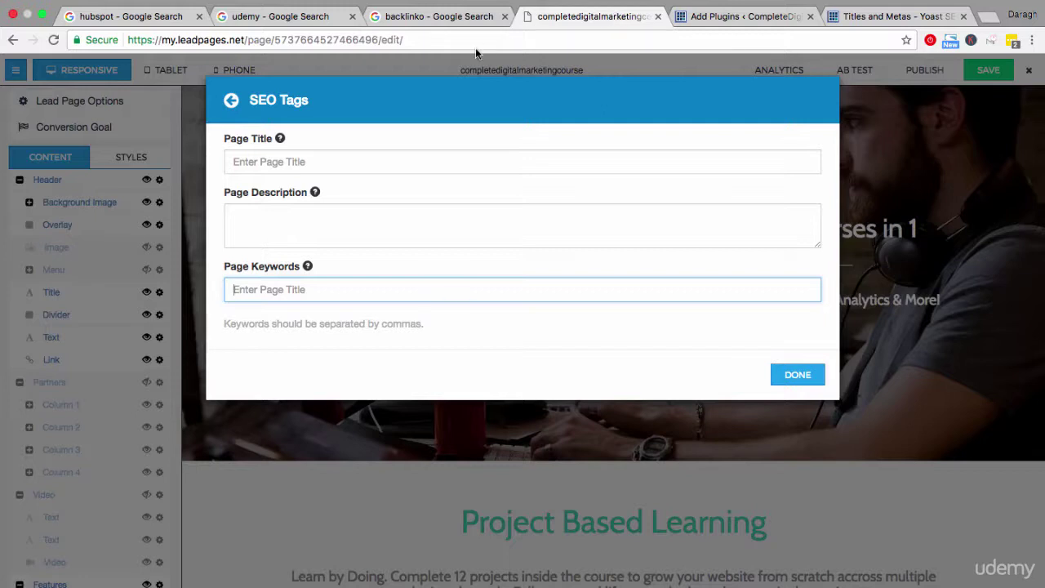
pyautogui.click(355, 162)
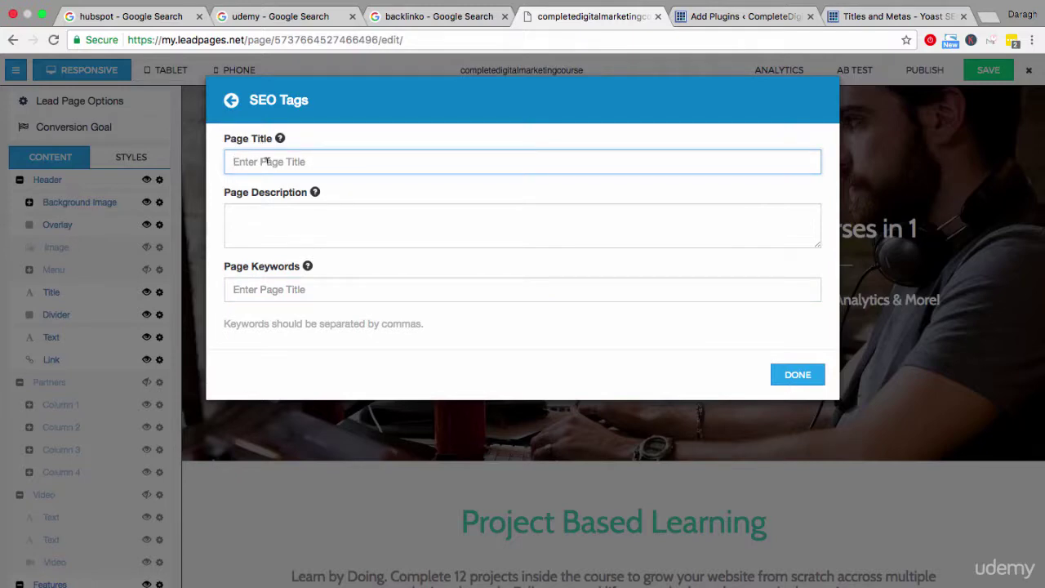
pyautogui.click(147, 17)
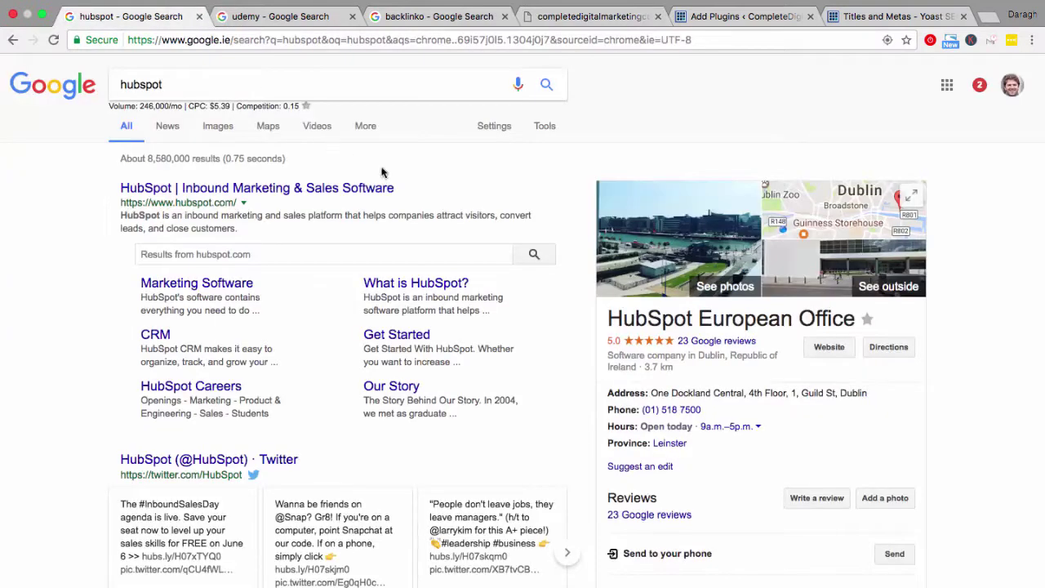
pyautogui.moveTo(413, 196); pyautogui.dragTo(118, 185)
pyautogui.press('super+c')
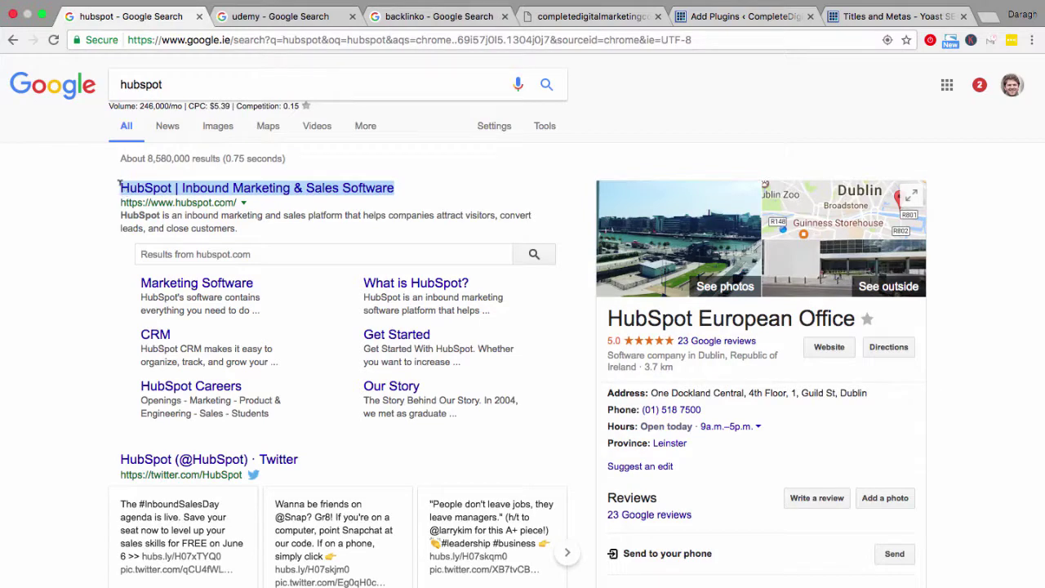
pyautogui.click(558, 11)
pyautogui.press('super+v')
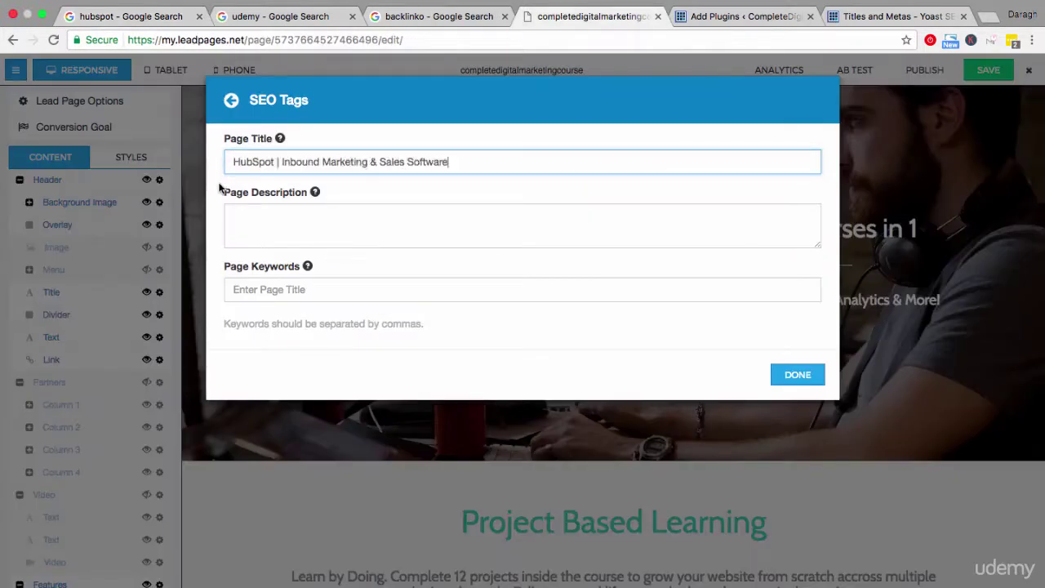
# Copy HubSpot's full description from the Google results into the page description of the Leadpages SEO tags.
pyautogui.click(252, 214)
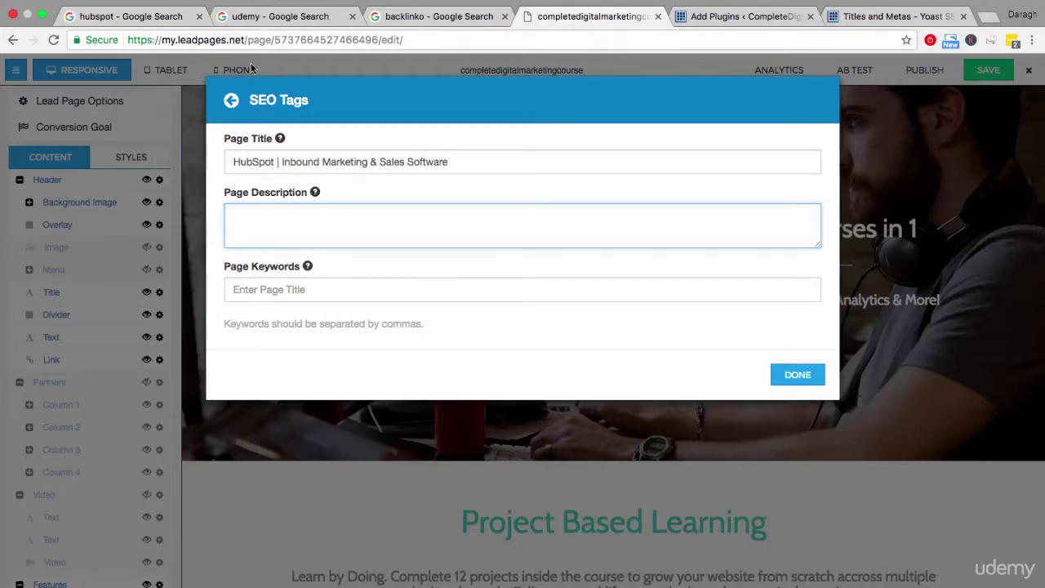
pyautogui.click(164, 18)
pyautogui.click(236, 228)
pyautogui.moveTo(237, 228); pyautogui.dragTo(117, 214)
pyautogui.press('super+c')
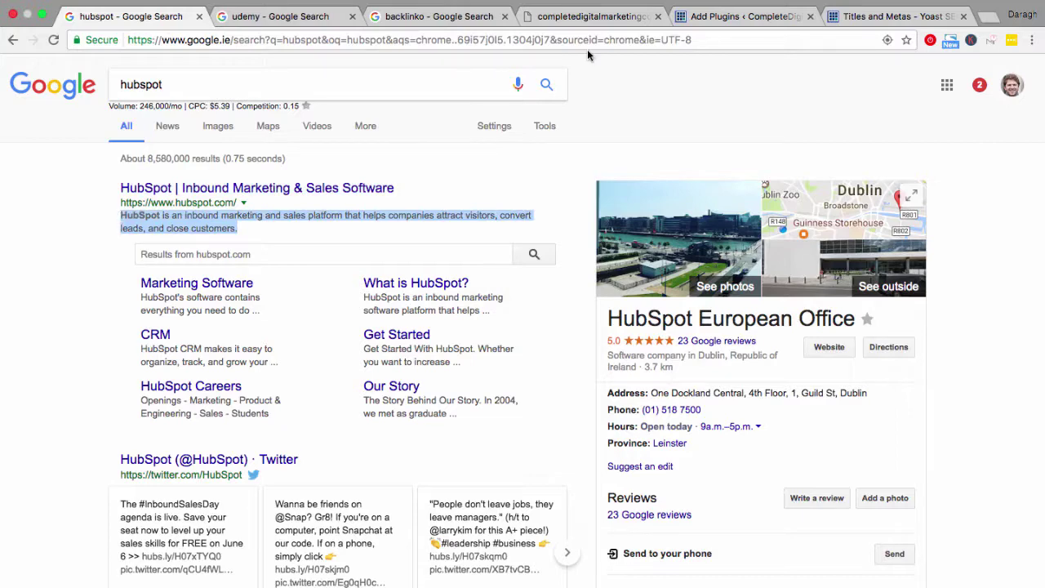
pyautogui.click(577, 16)
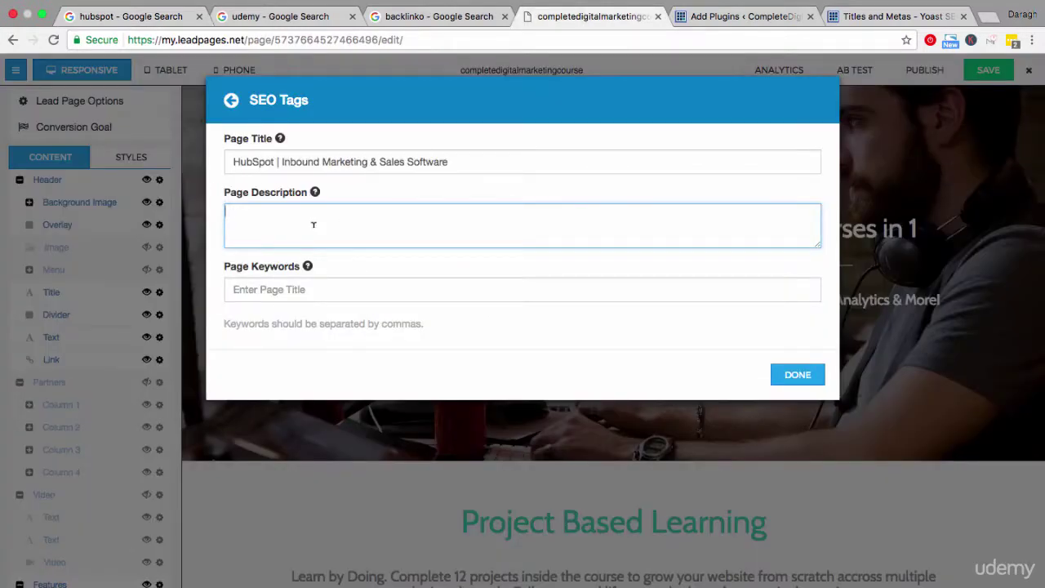
pyautogui.press('super+v')
# Reuse "Inbound Marketing & Sales Software" from the page title as the page keywords.
pyautogui.click(308, 289)
pyautogui.moveTo(283, 161)
pyautogui.mouseDown()
pyautogui.moveTo(455, 158)
pyautogui.moveTo(277, 162)
pyautogui.mouseUp()
pyautogui.hotkey('ctrl', 'c')
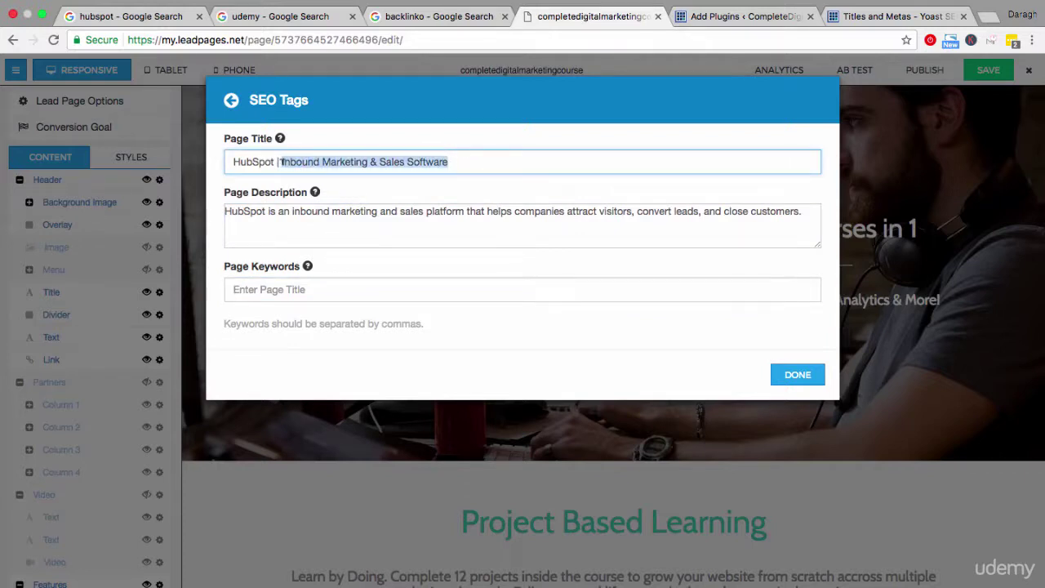
pyautogui.click(251, 287)
pyautogui.hotkey('ctrl', 'v')
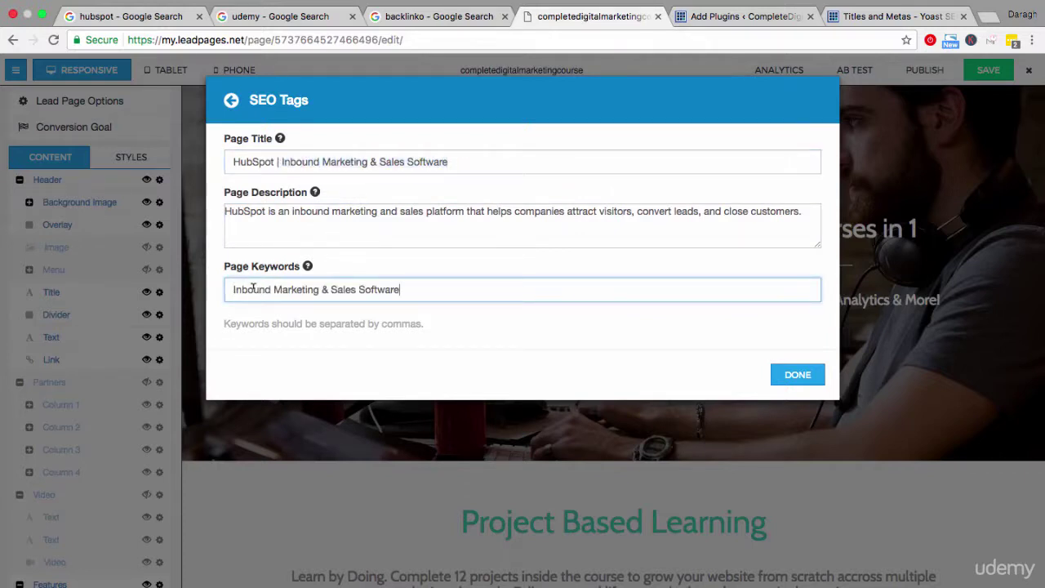
pyautogui.click(358, 236)
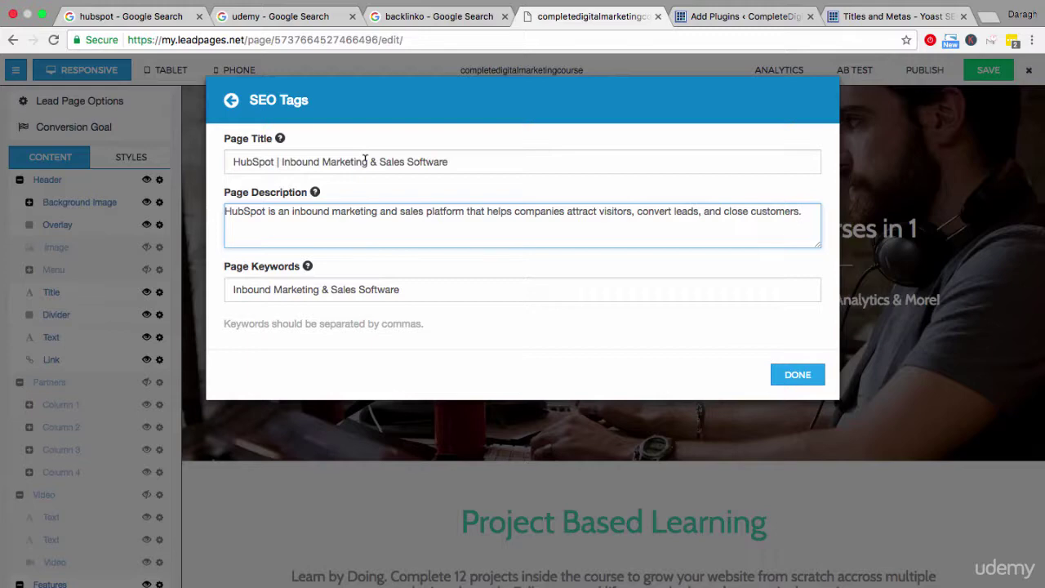
# Review the yoast plugin search in WordPress, then Yoast SEO's homepage note on the front page title and description.
pyautogui.click(738, 17)
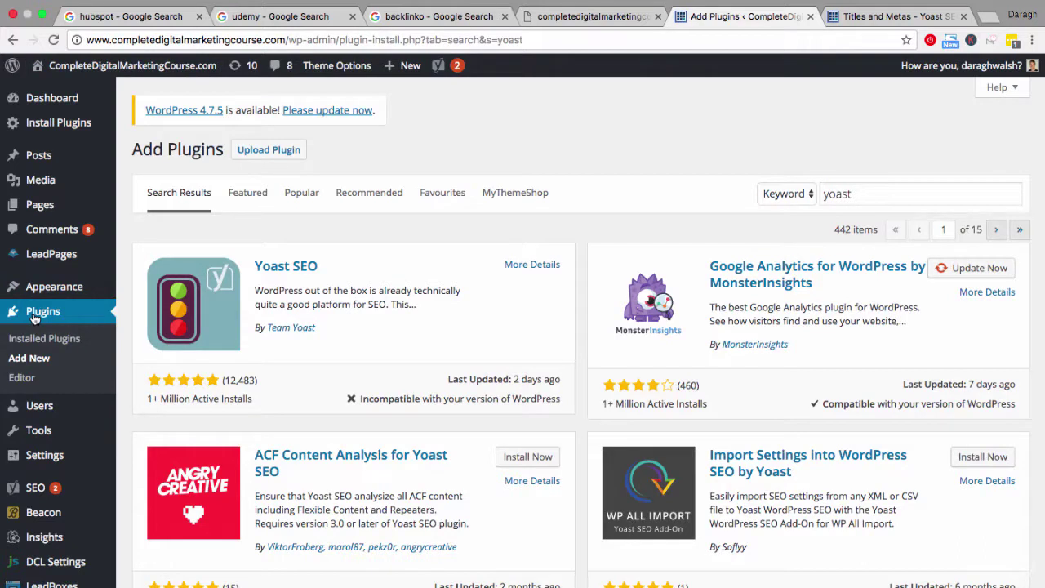
pyautogui.doubleClick(845, 194)
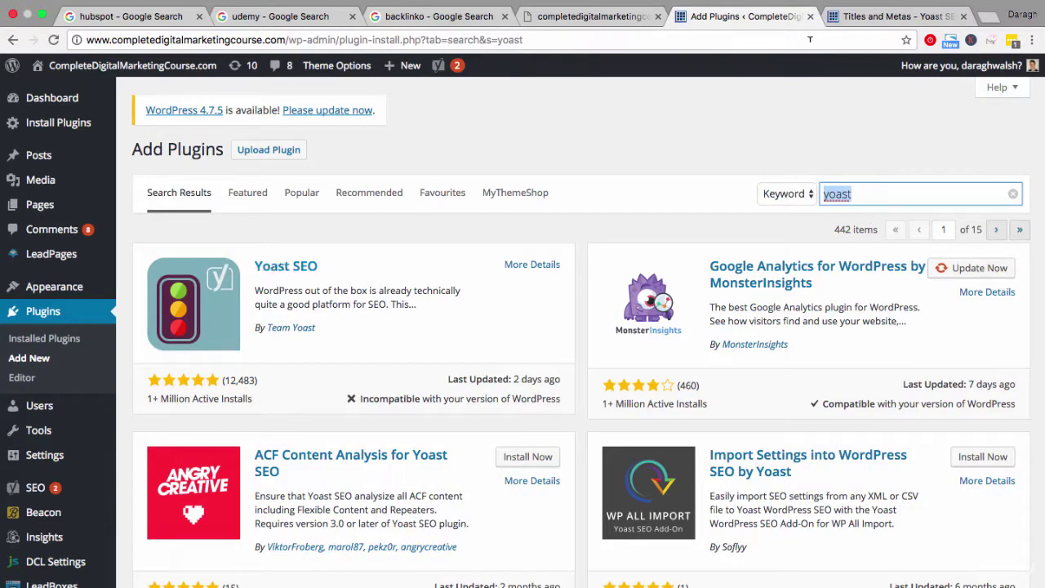
pyautogui.click(846, 19)
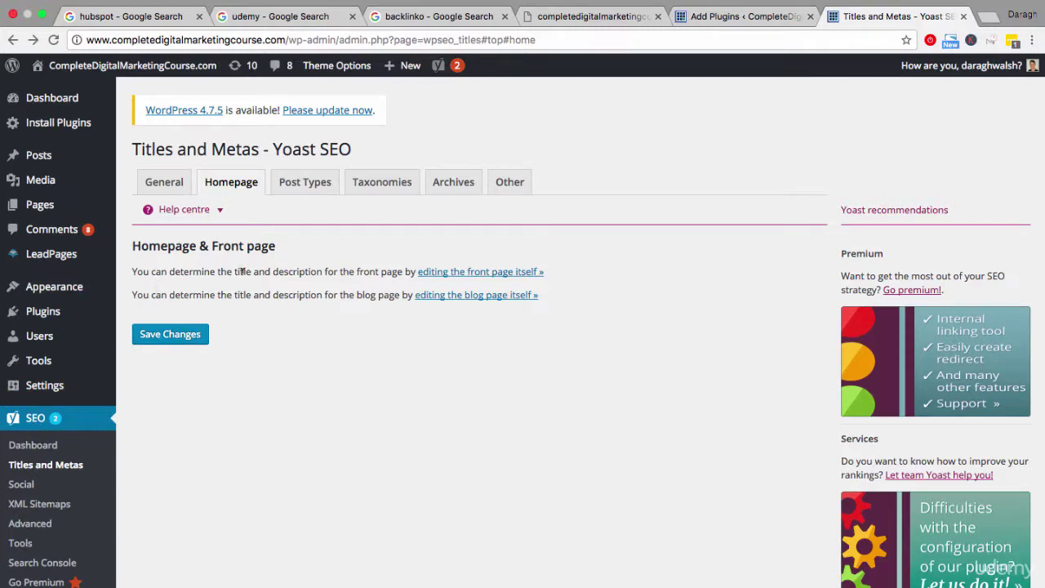
pyautogui.moveTo(234, 271); pyautogui.dragTo(403, 272)
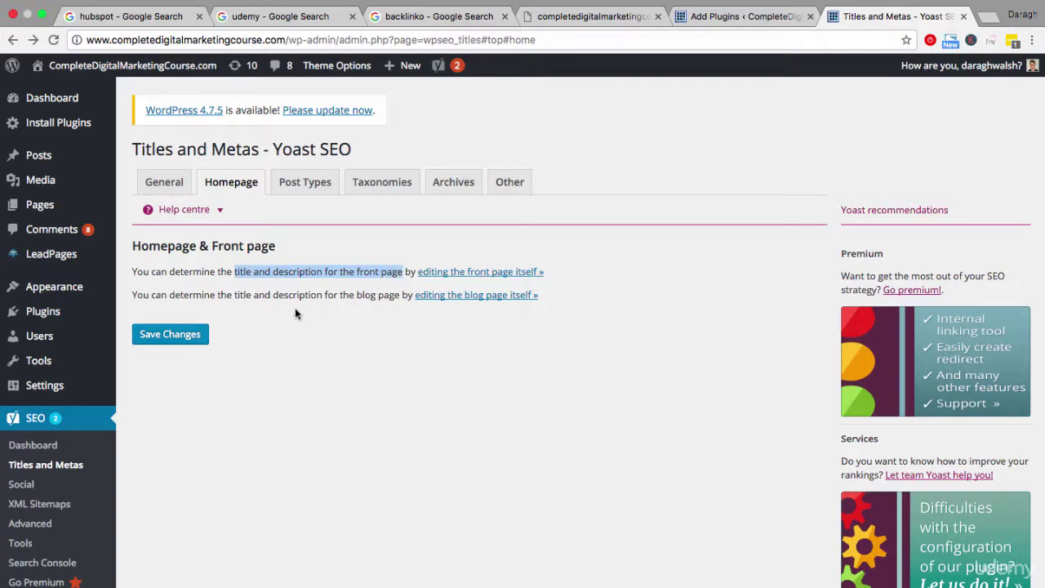
# Open the front page for editing and expand its Yoast SEO snippet to reach the SEO title and meta description.
pyautogui.click(462, 276)
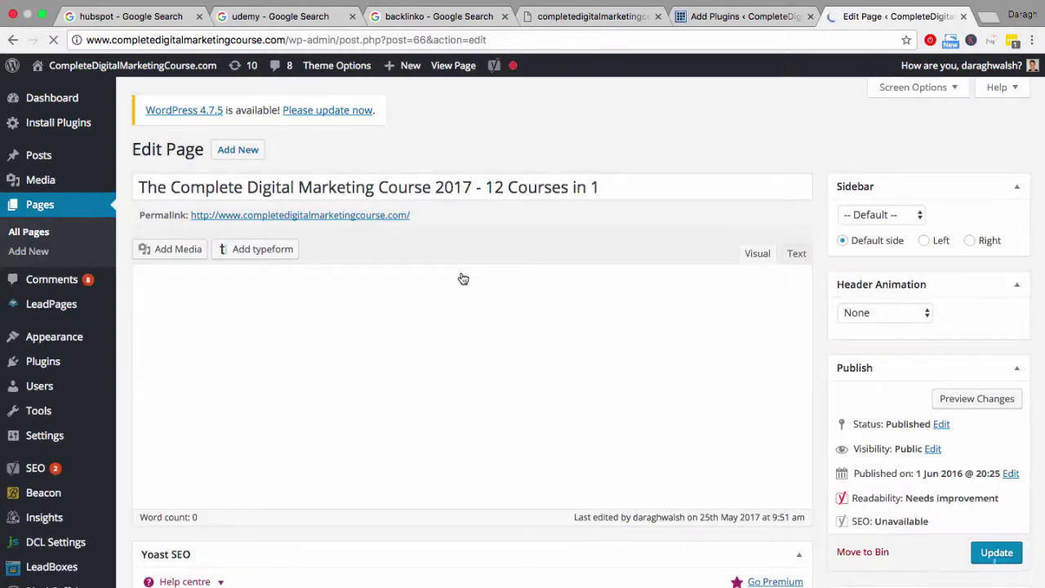
pyautogui.scroll(-5, 462, 279)
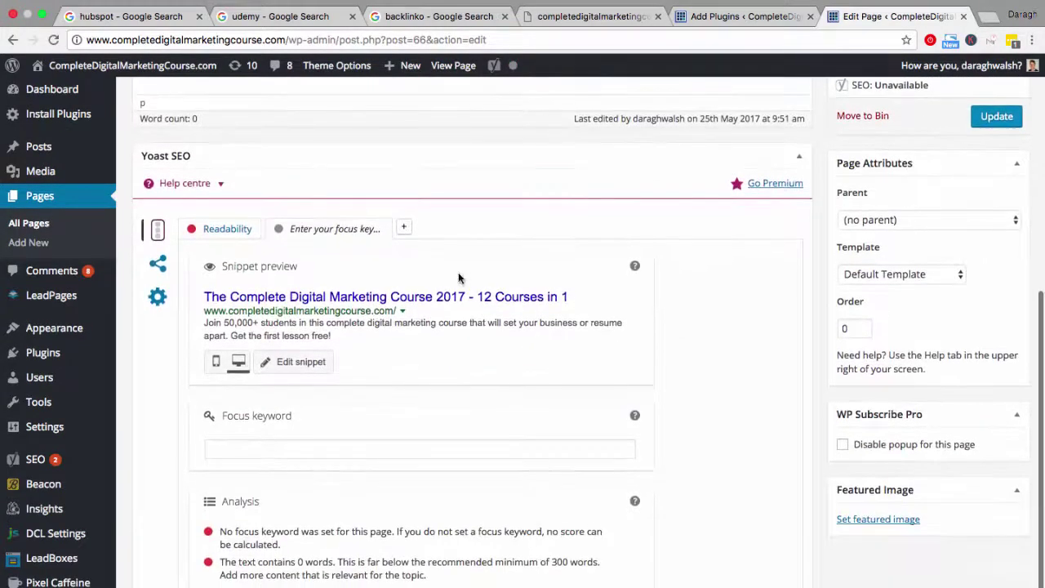
pyautogui.click(405, 297)
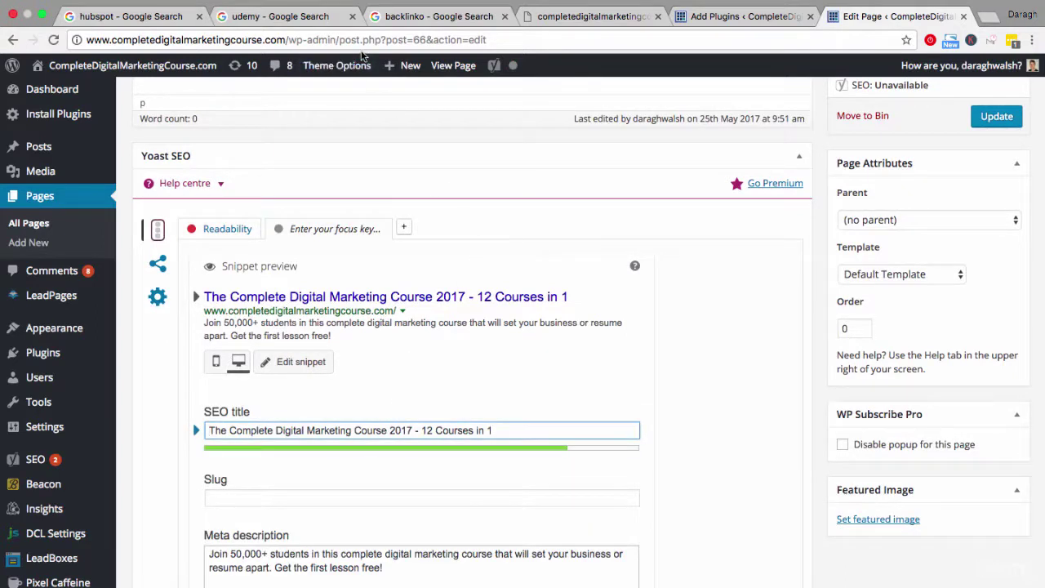
# Revisit the Google results for udemy and hubspot to compare their page titles and descriptions.
pyautogui.click(280, 18)
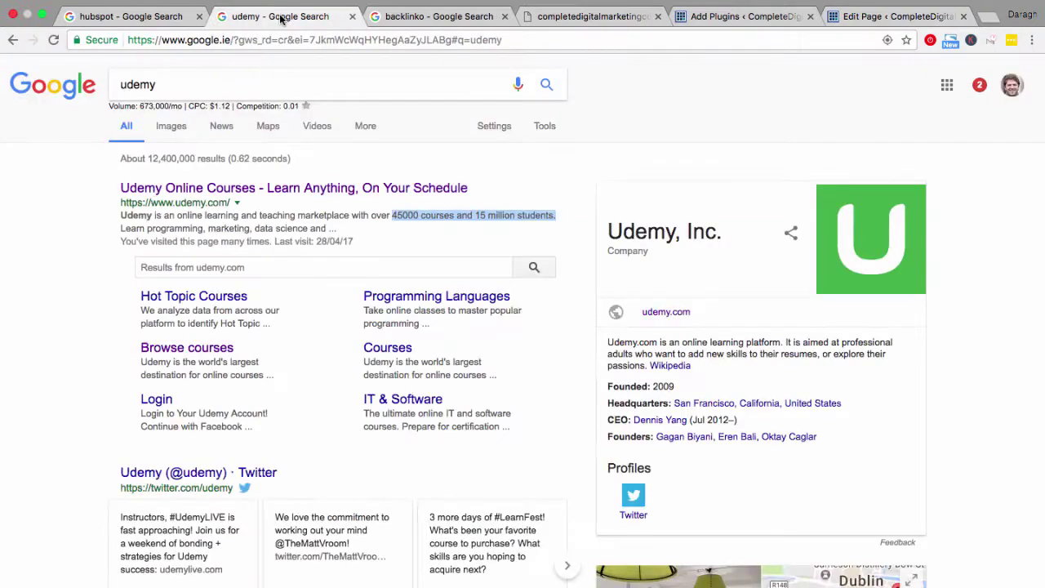
pyautogui.click(157, 17)
pyautogui.click(55, 263)
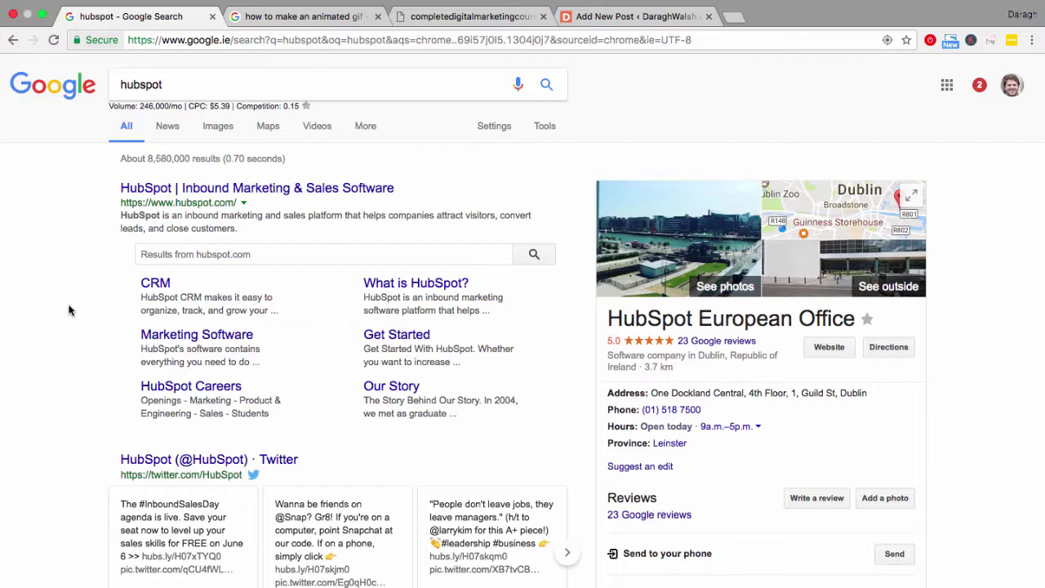
# Compare the hubspot search query with the brand name at the start of HubSpot's homepage title.
pyautogui.moveTo(166, 88); pyautogui.dragTo(114, 85)
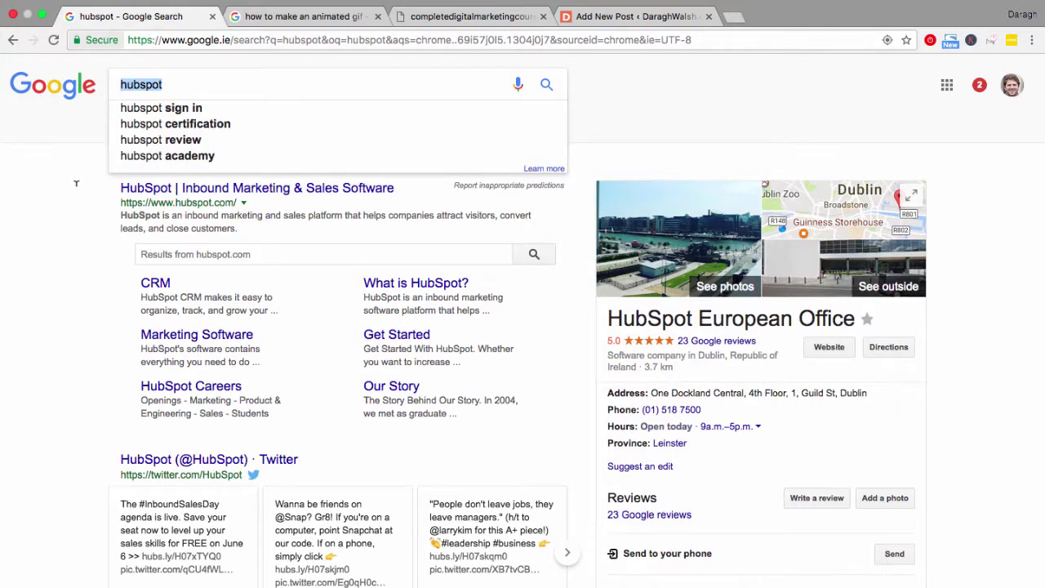
pyautogui.moveTo(119, 189); pyautogui.dragTo(172, 193)
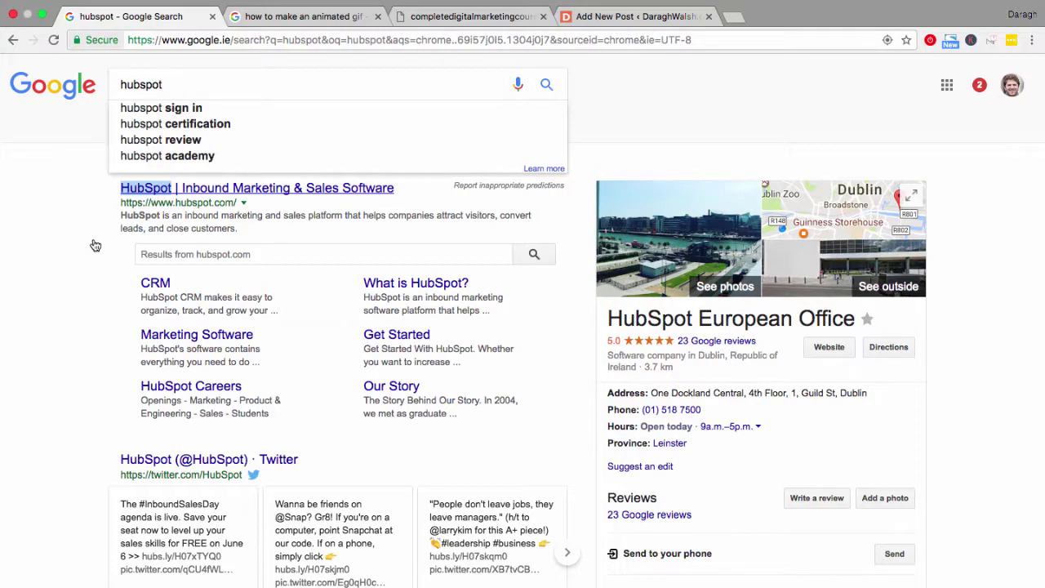
pyautogui.click(549, 85)
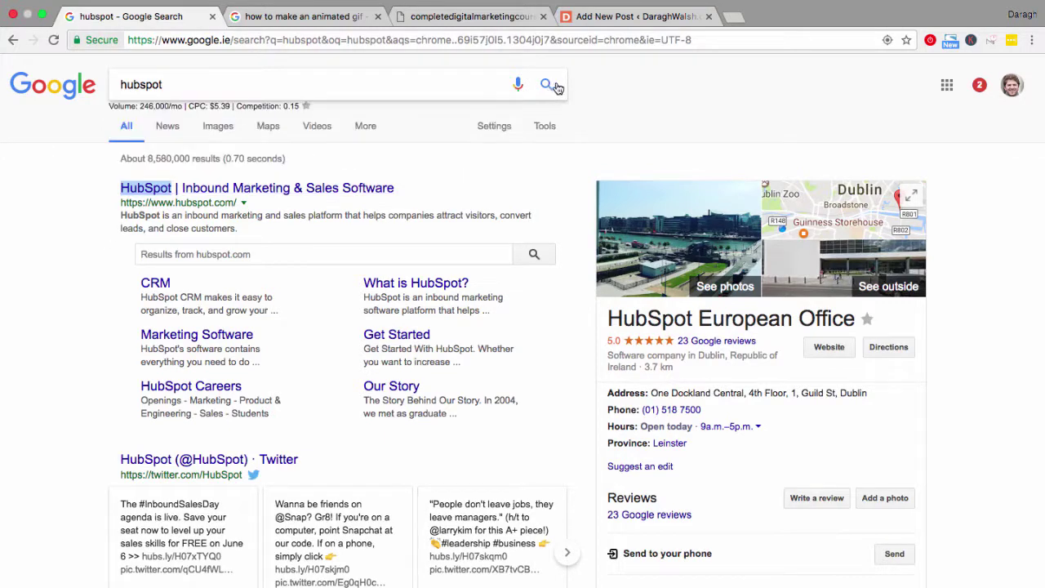
# Review the Google results for "how to make an animated gif" and highlight the query's monthly search volume.
pyautogui.click(337, 18)
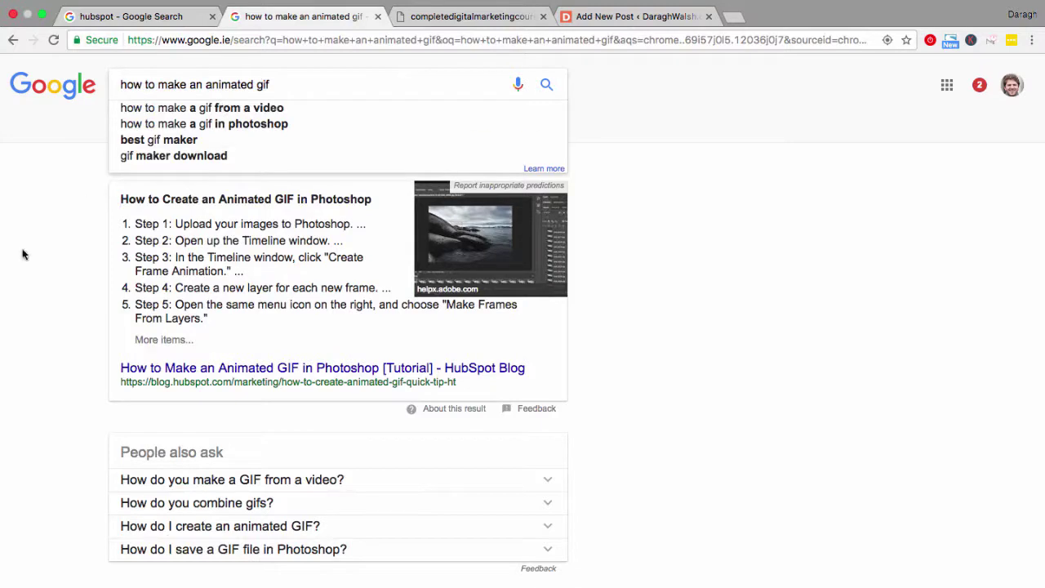
pyautogui.scroll(-3, 44, 275)
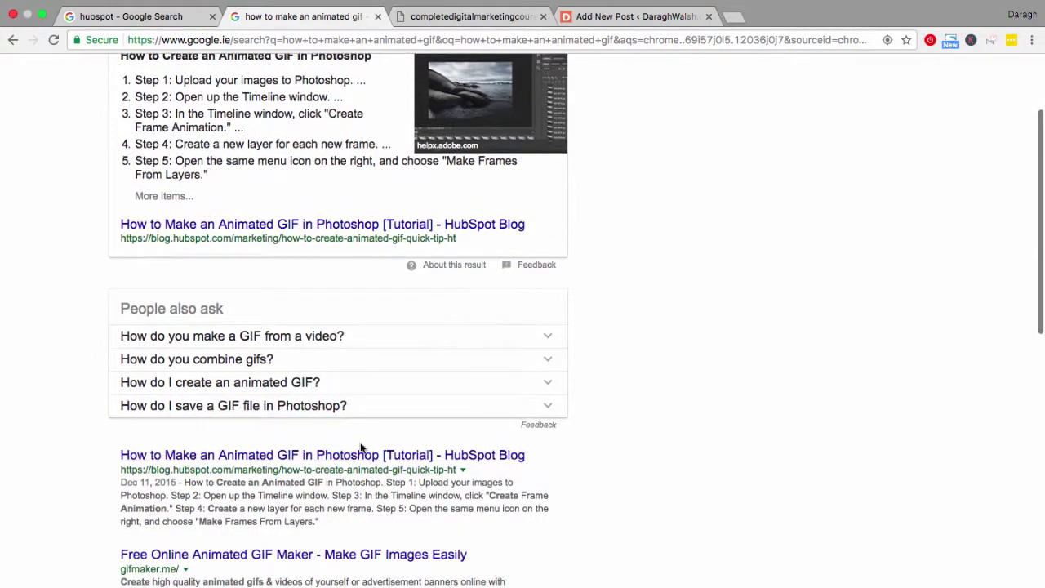
pyautogui.scroll(3, 34, 428)
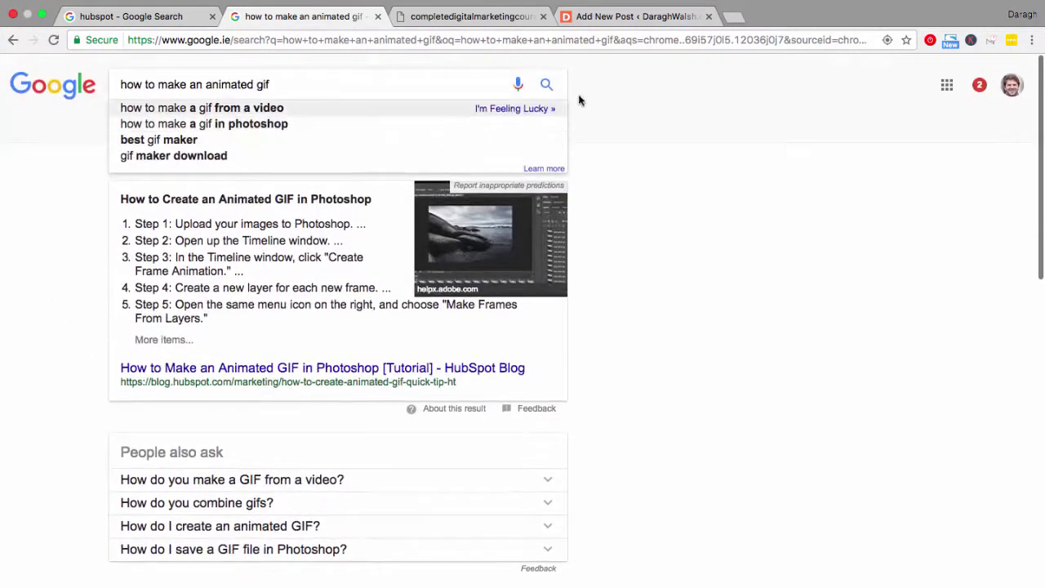
pyautogui.click(545, 85)
pyautogui.moveTo(140, 106); pyautogui.dragTo(174, 106)
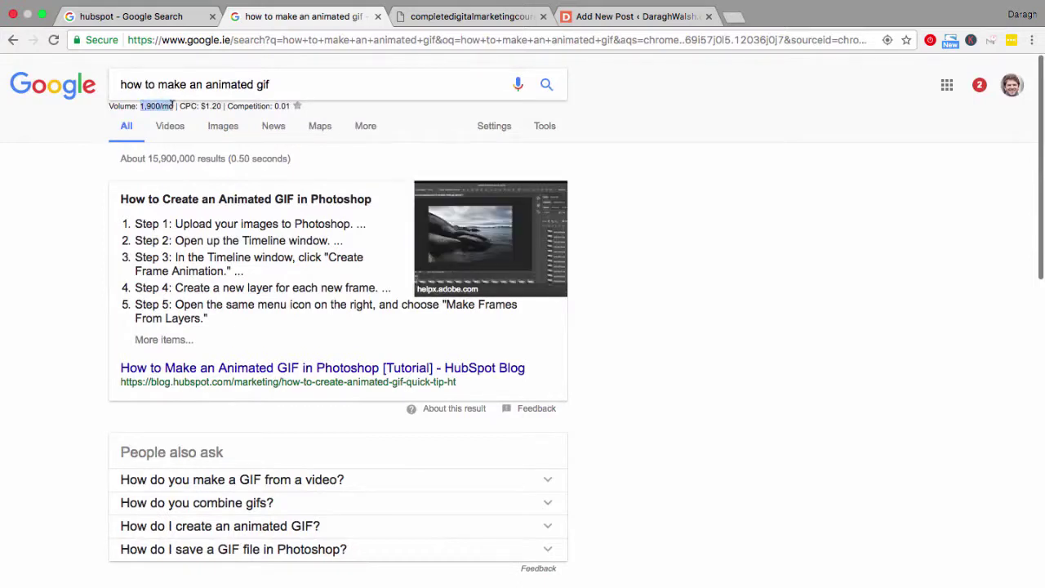
pyautogui.click(91, 270)
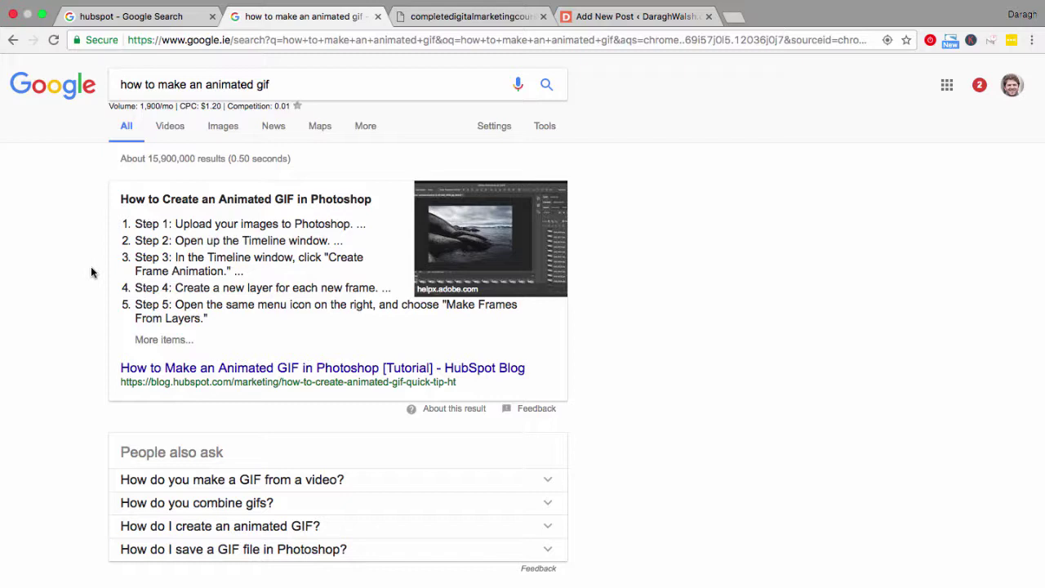
# Compare HubSpot's homepage result with the HubSpot Blog result on animated GIFs, highlighting the blog result's description.
pyautogui.click(152, 18)
pyautogui.click(70, 192)
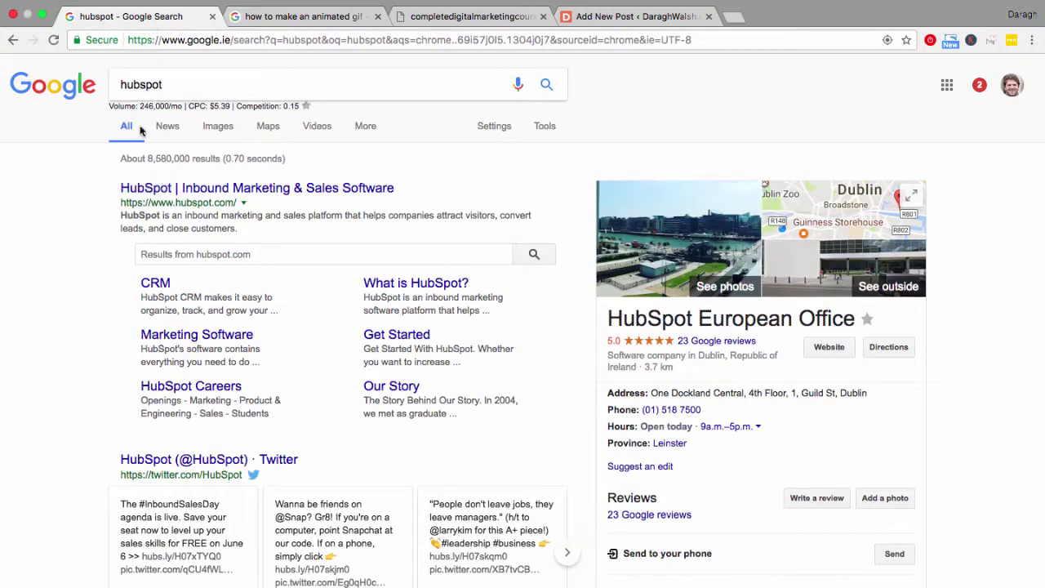
pyautogui.click(275, 20)
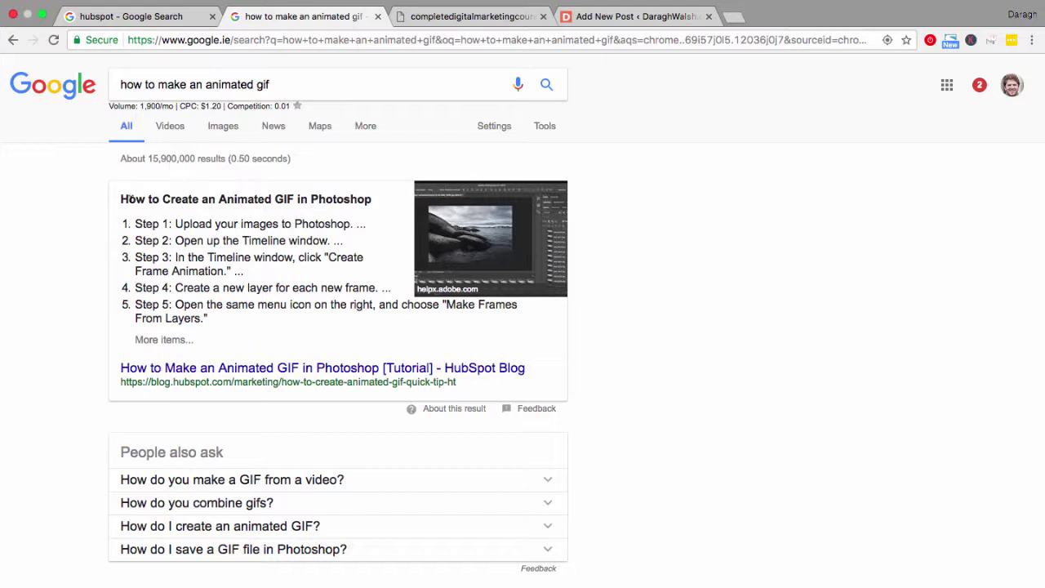
pyautogui.scroll(-4, 89, 241)
pyautogui.scroll(-1, 90, 240)
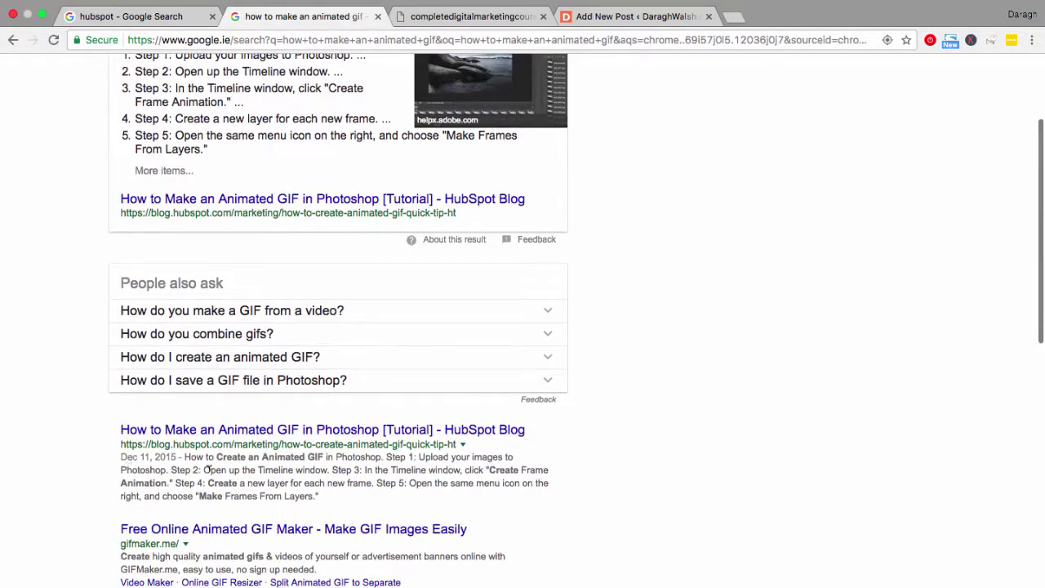
pyautogui.moveTo(186, 457); pyautogui.dragTo(320, 496)
# Contrast the branded hubspot search with the "how to make an animated gif" query, highlighting the full query text.
pyautogui.click(169, 23)
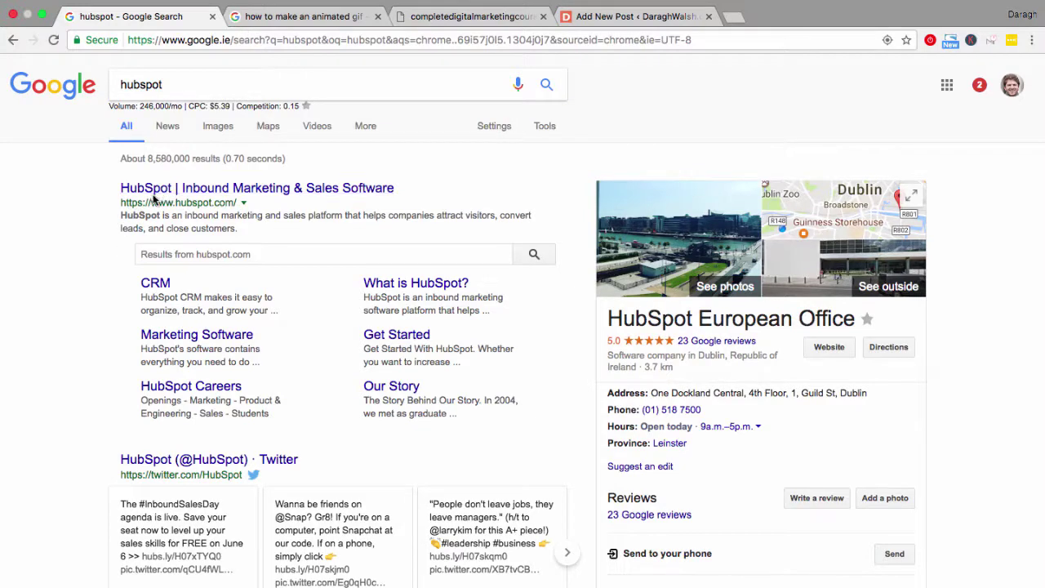
pyautogui.click(303, 18)
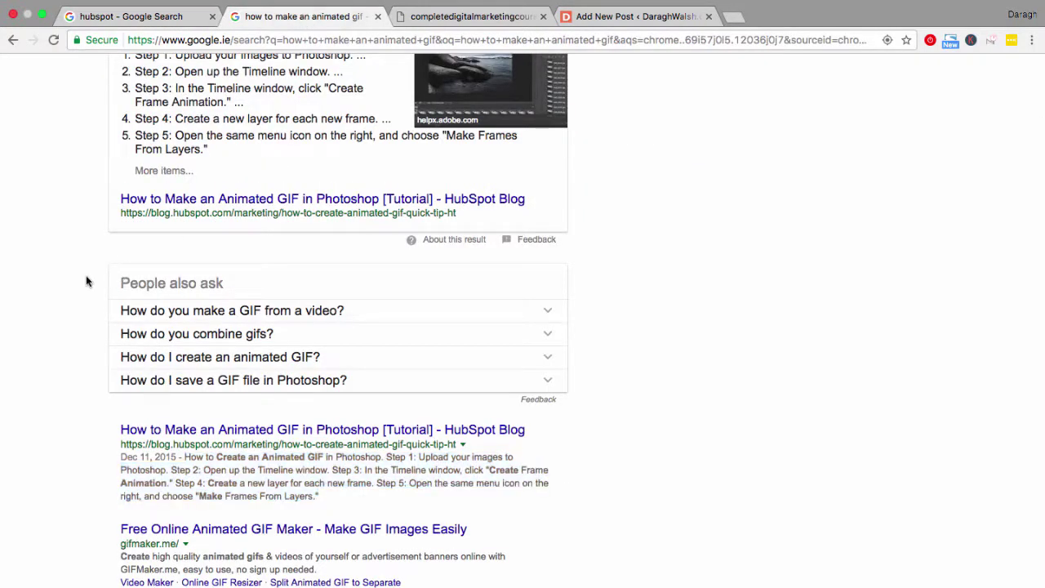
pyautogui.scroll(3, 86, 275)
pyautogui.click(114, 89)
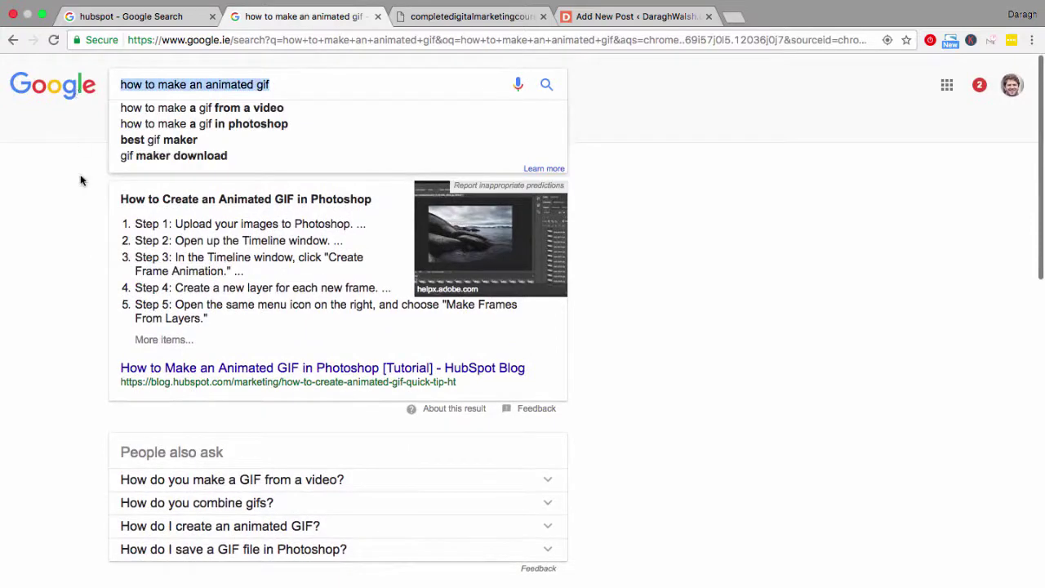
pyautogui.click(145, 16)
pyautogui.click(250, 17)
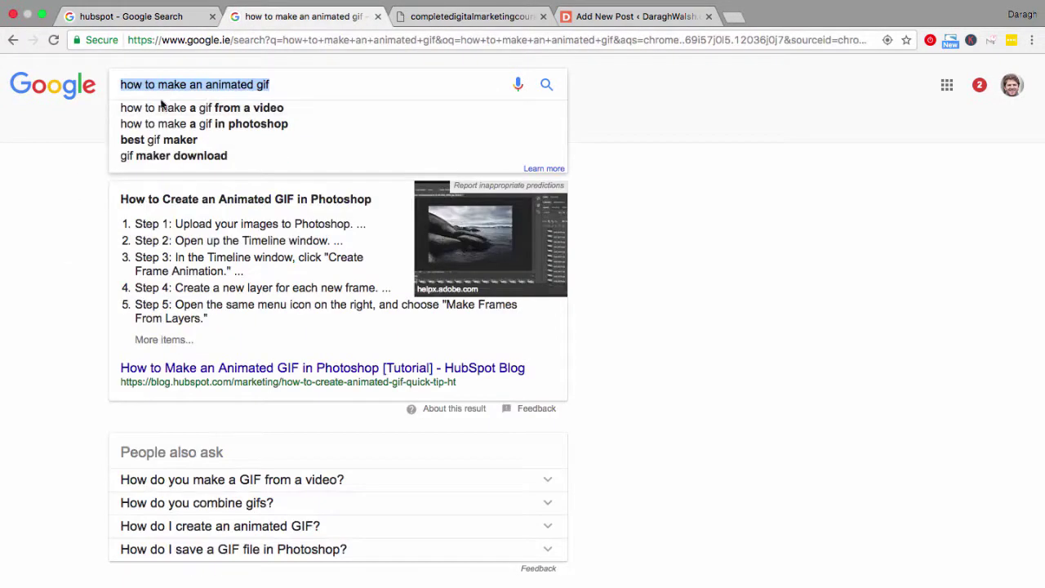
# Examine where the animated GIF keyword occurs in the HubSpot Blog result's title, URL and description.
pyautogui.scroll(-5, 654, 204)
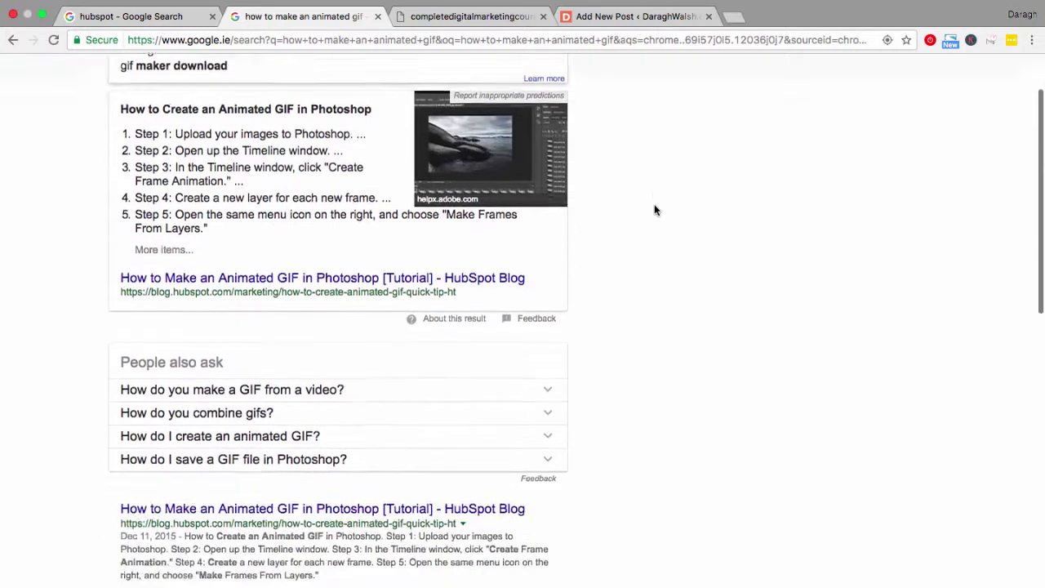
pyautogui.moveTo(106, 390); pyautogui.dragTo(380, 392)
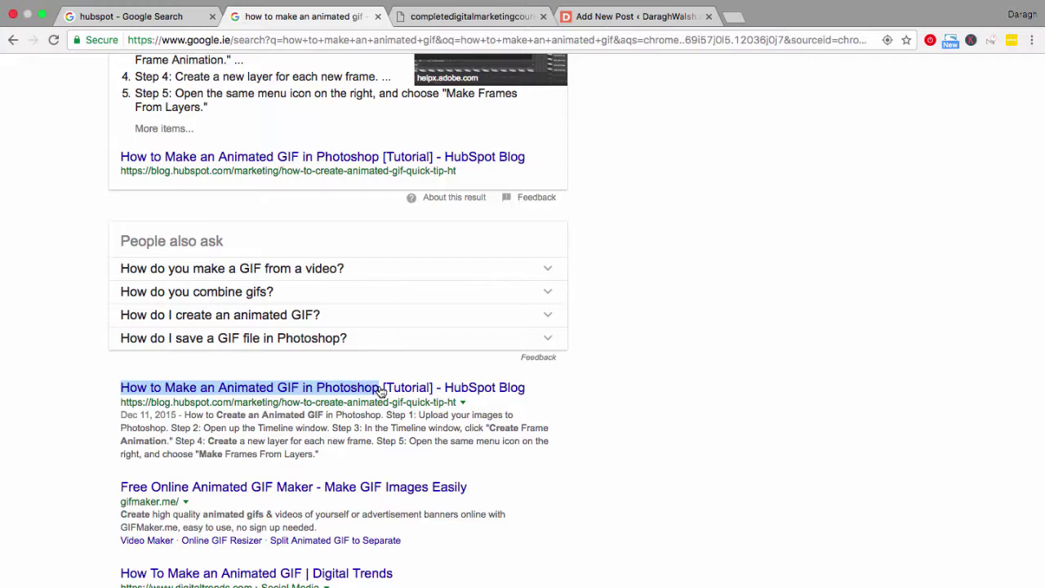
pyautogui.moveTo(380, 392); pyautogui.dragTo(102, 388)
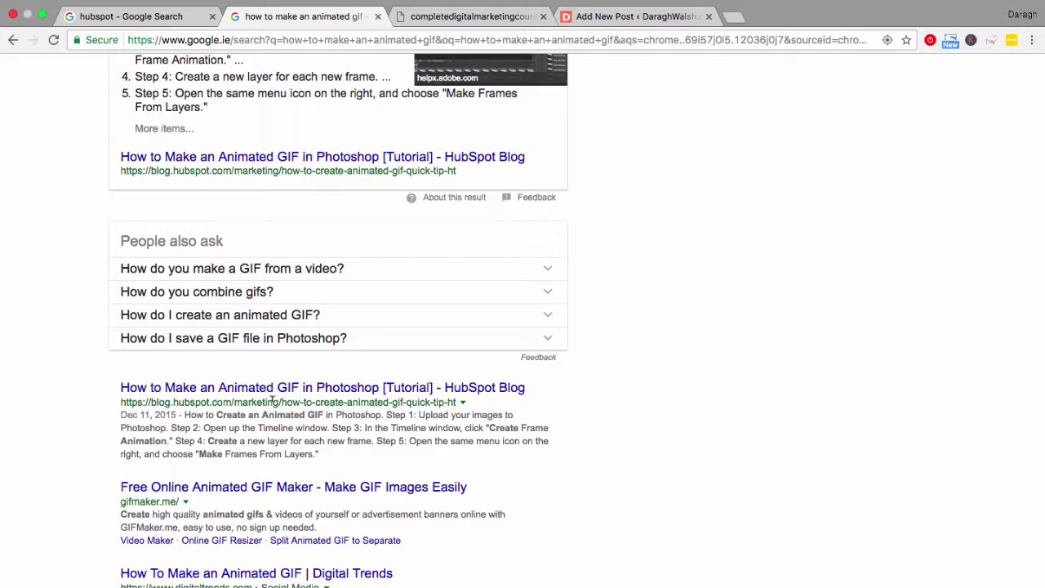
pyautogui.moveTo(279, 402); pyautogui.dragTo(404, 401)
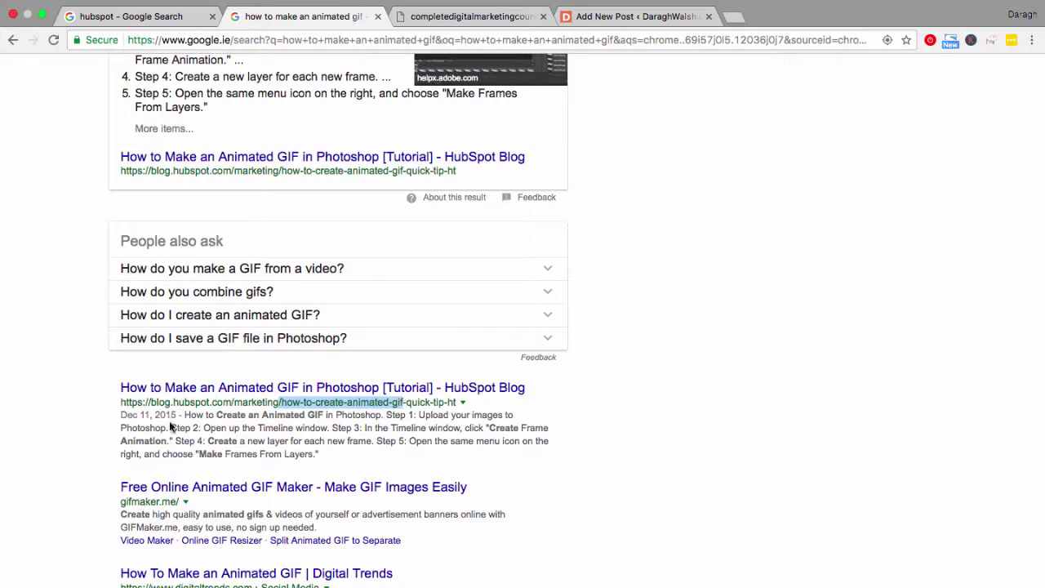
pyautogui.moveTo(217, 414); pyautogui.dragTo(379, 414)
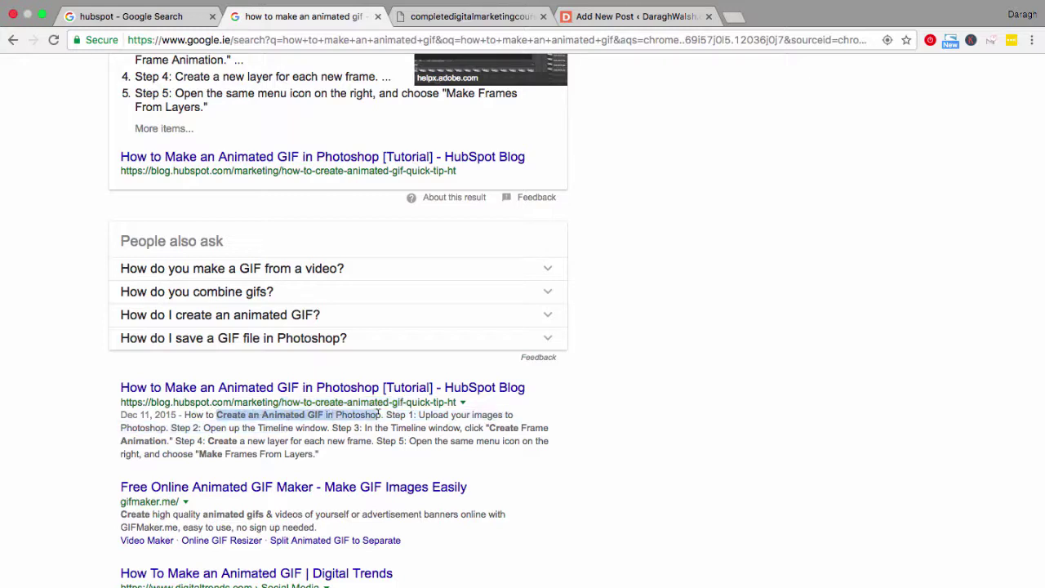
pyautogui.click(86, 384)
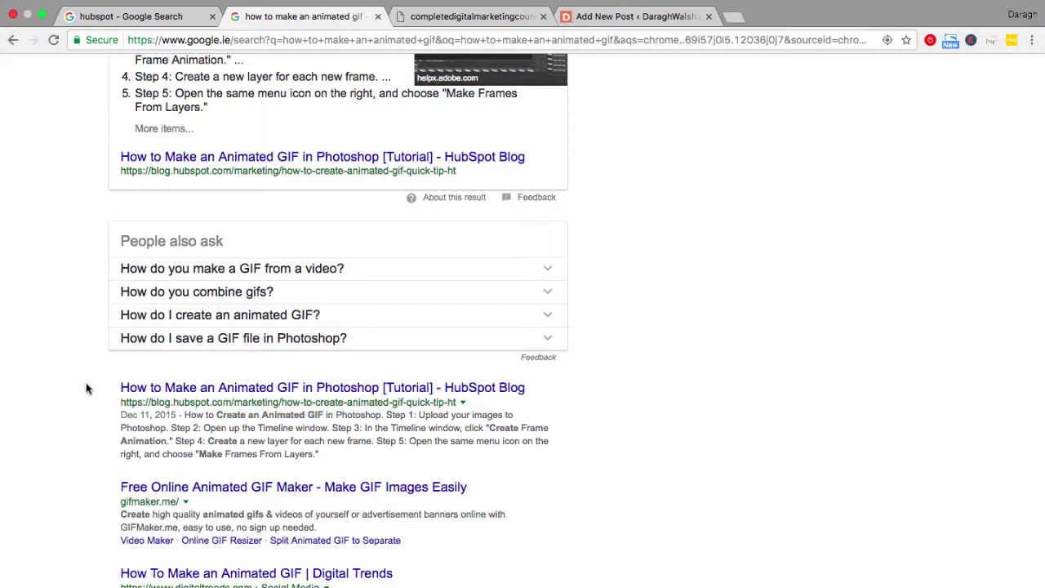
pyautogui.scroll(5, 86, 382)
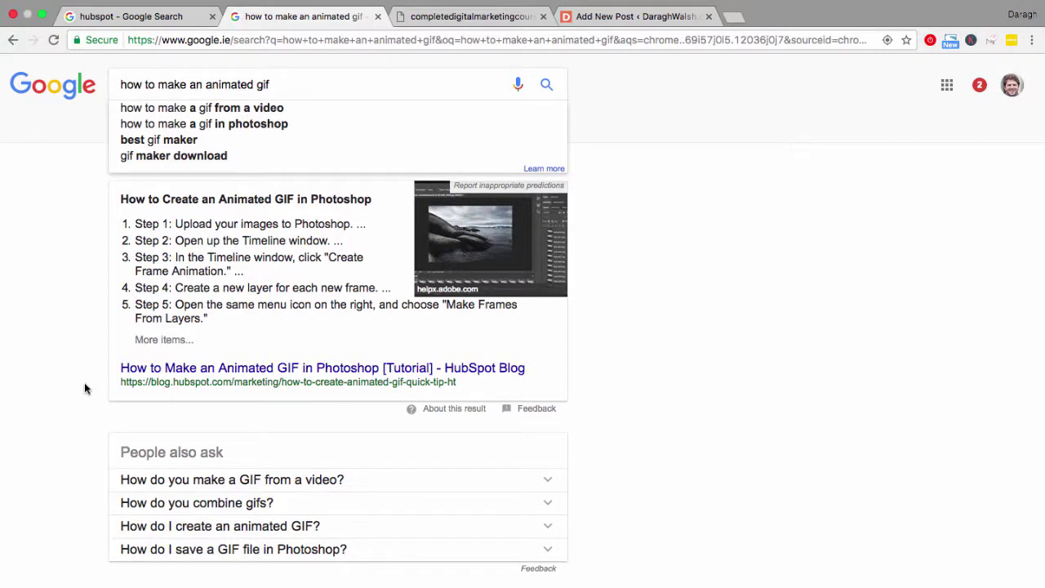
# Compare the page title and description fields in the Leadpages SEO tags with the HubSpot Blog result's URL slug.
pyautogui.click(487, 18)
pyautogui.click(310, 157)
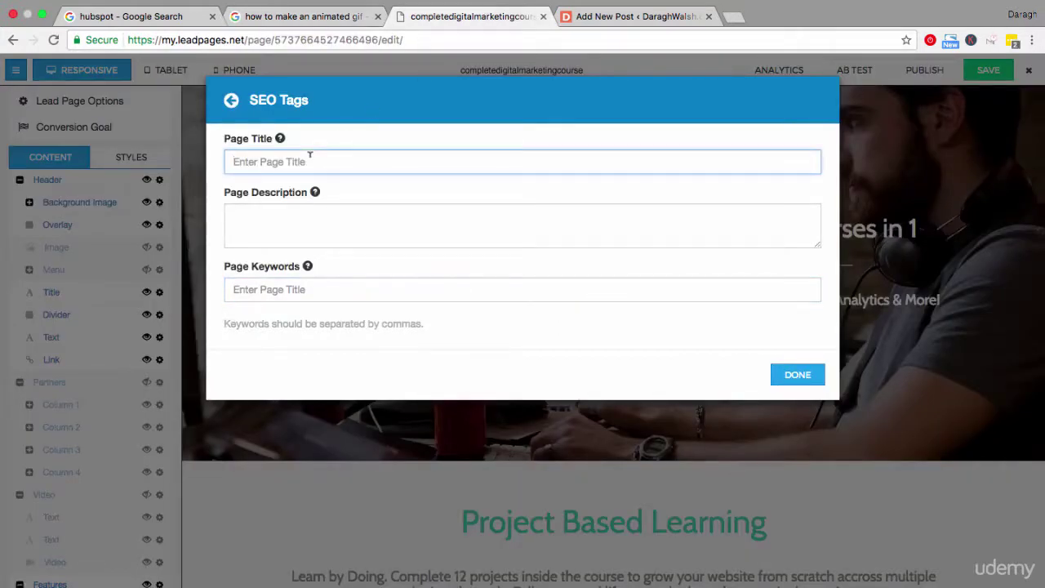
pyautogui.click(296, 212)
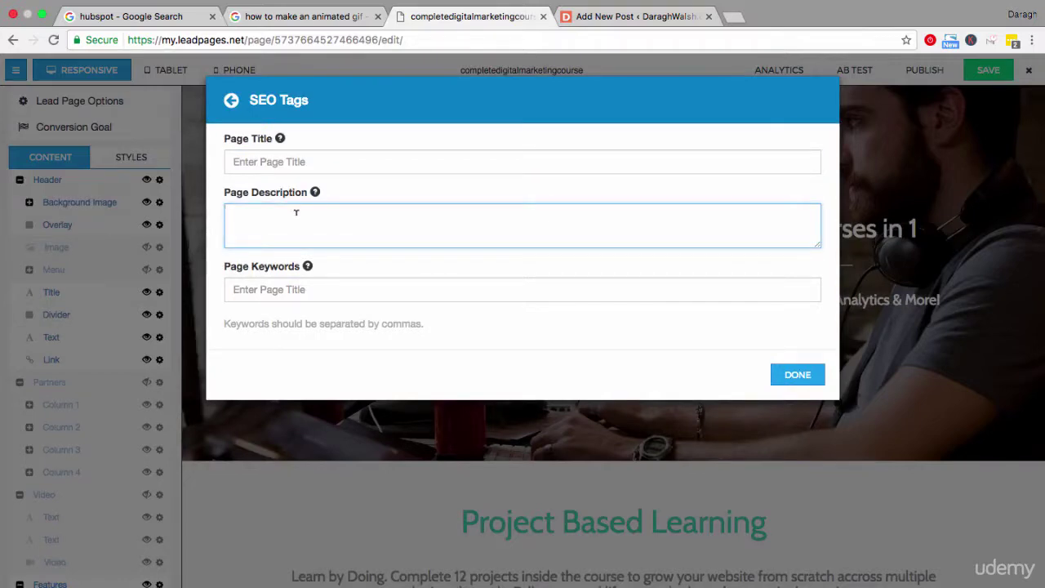
pyautogui.click(332, 21)
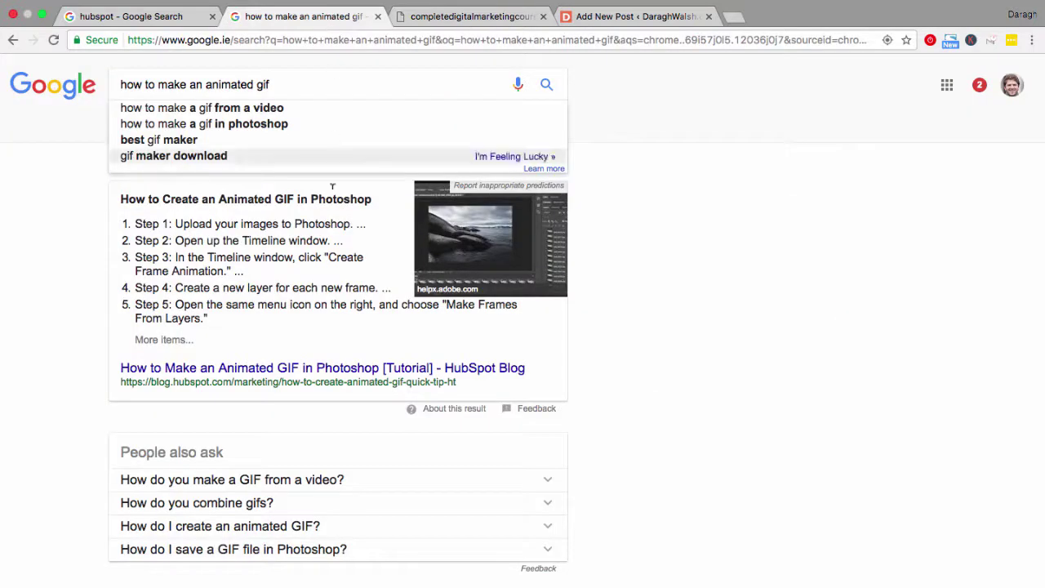
pyautogui.scroll(-4, 279, 373)
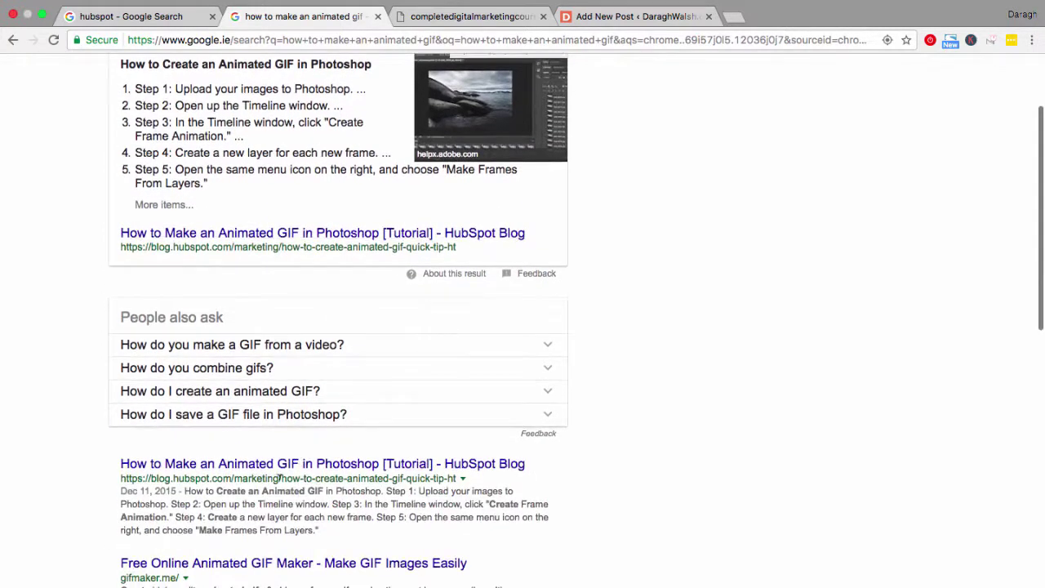
pyautogui.moveTo(289, 478); pyautogui.dragTo(455, 475)
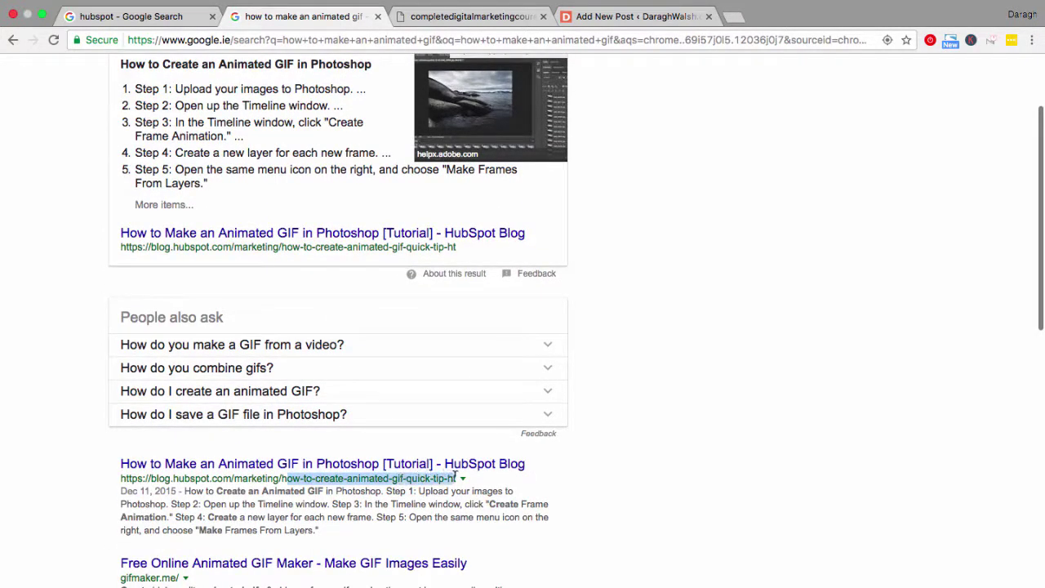
pyautogui.click(436, 19)
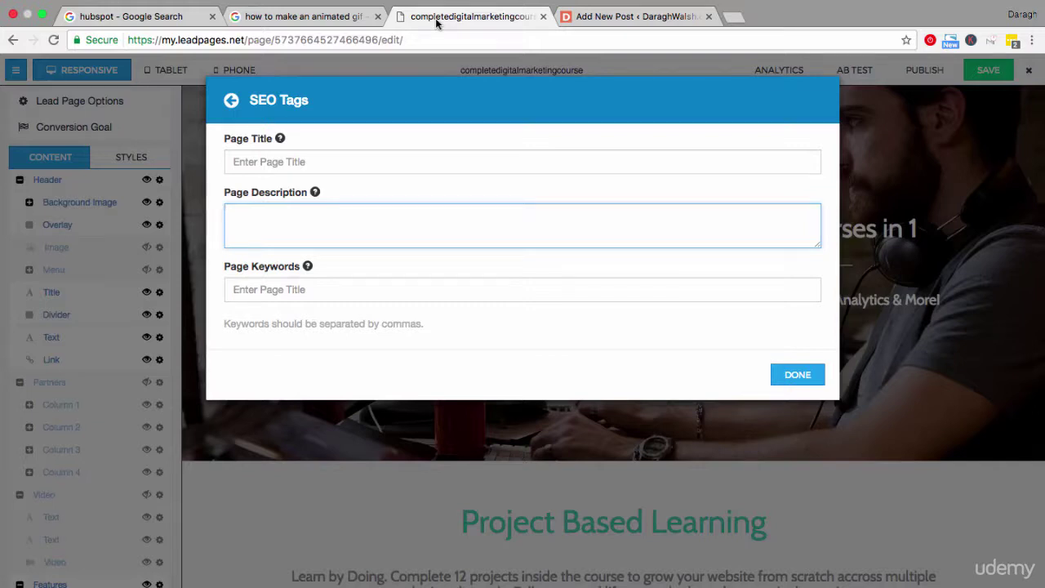
# Copy "How to Make an Animated GIF in Photoshop" from the HubSpot Blog result's title and paste it as the new WordPress post's title.
pyautogui.click(600, 18)
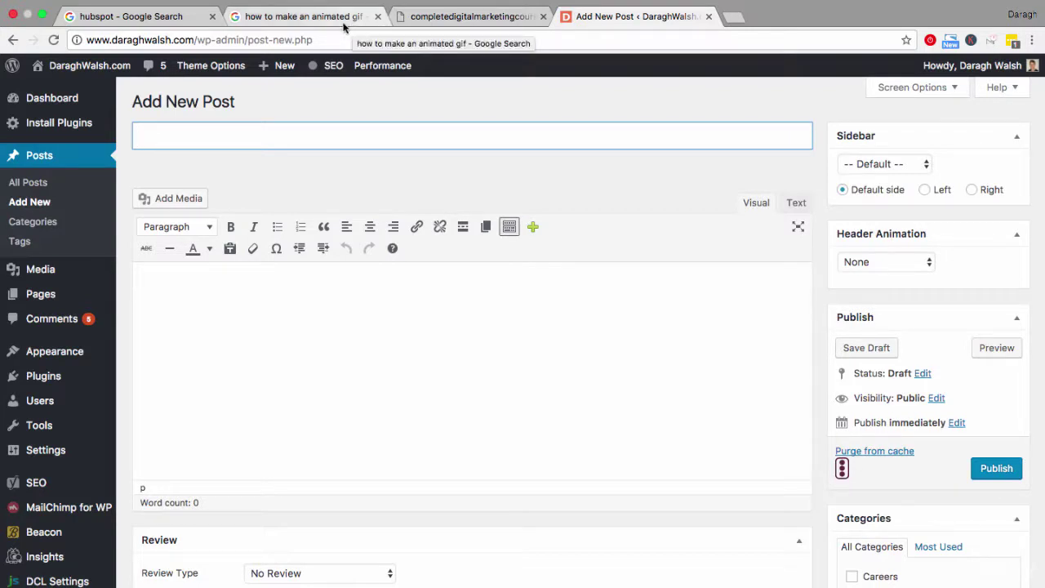
pyautogui.click(311, 17)
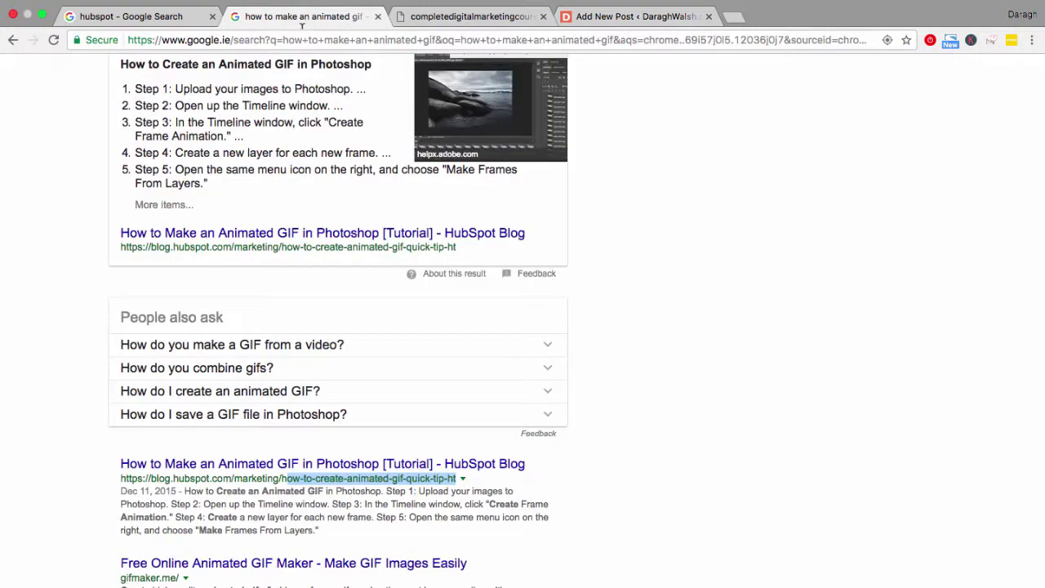
pyautogui.moveTo(106, 463); pyautogui.dragTo(275, 463)
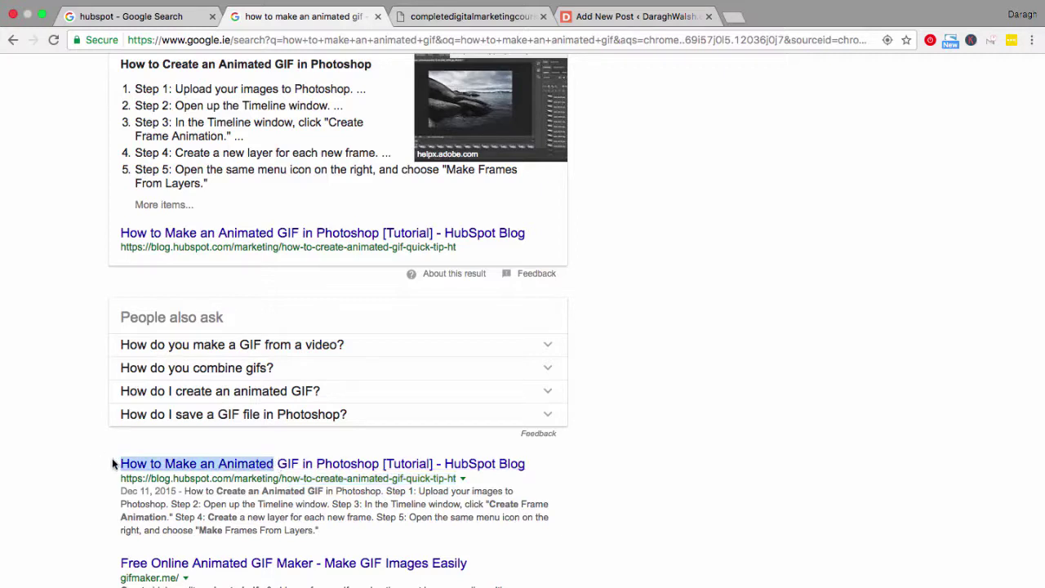
pyautogui.moveTo(95, 464); pyautogui.dragTo(385, 465)
pyautogui.press('super+c')
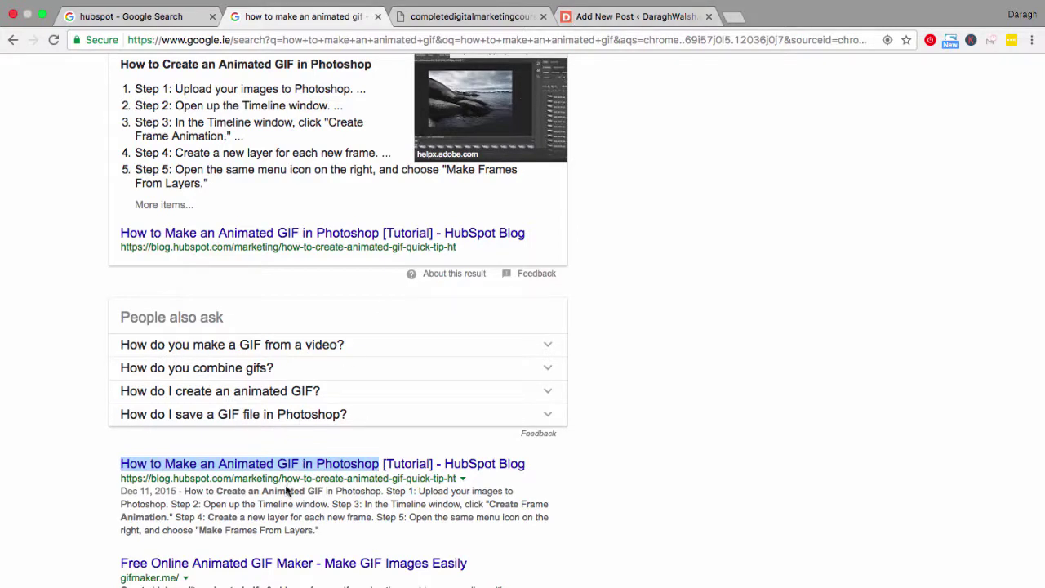
pyautogui.moveTo(281, 479); pyautogui.dragTo(448, 479)
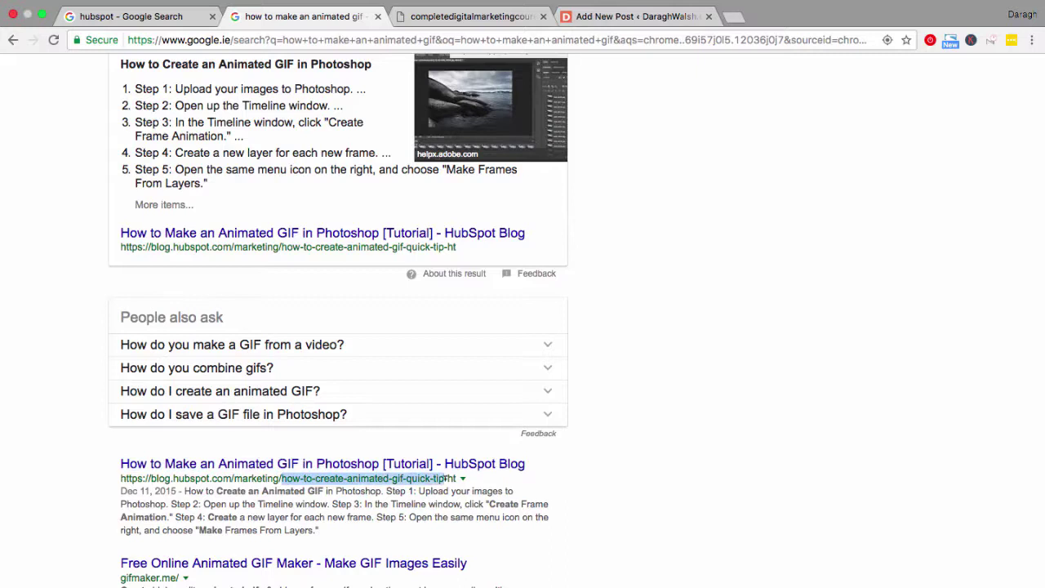
pyautogui.click(596, 18)
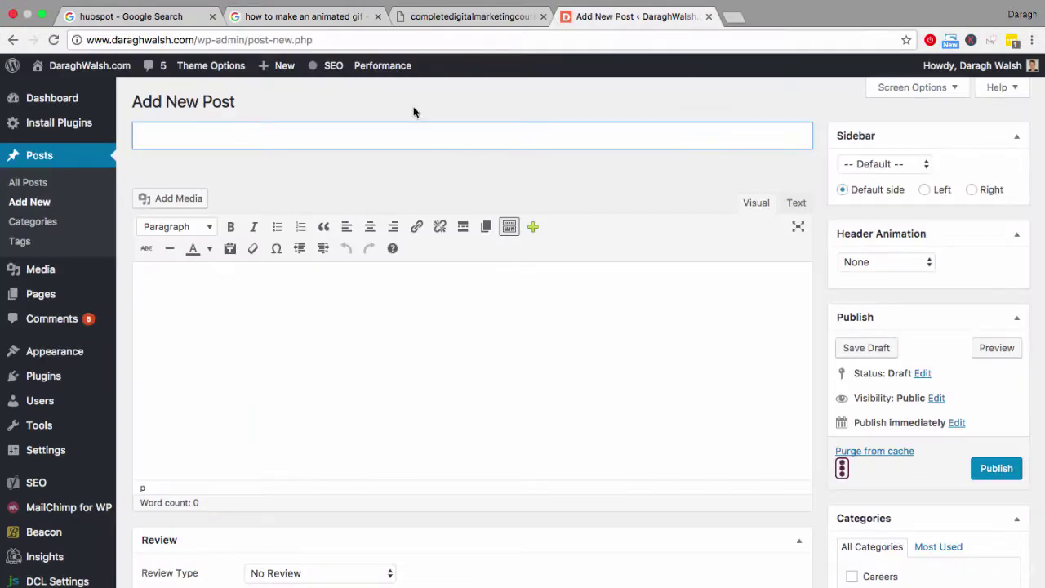
pyautogui.press('super+v')
pyautogui.click(315, 341)
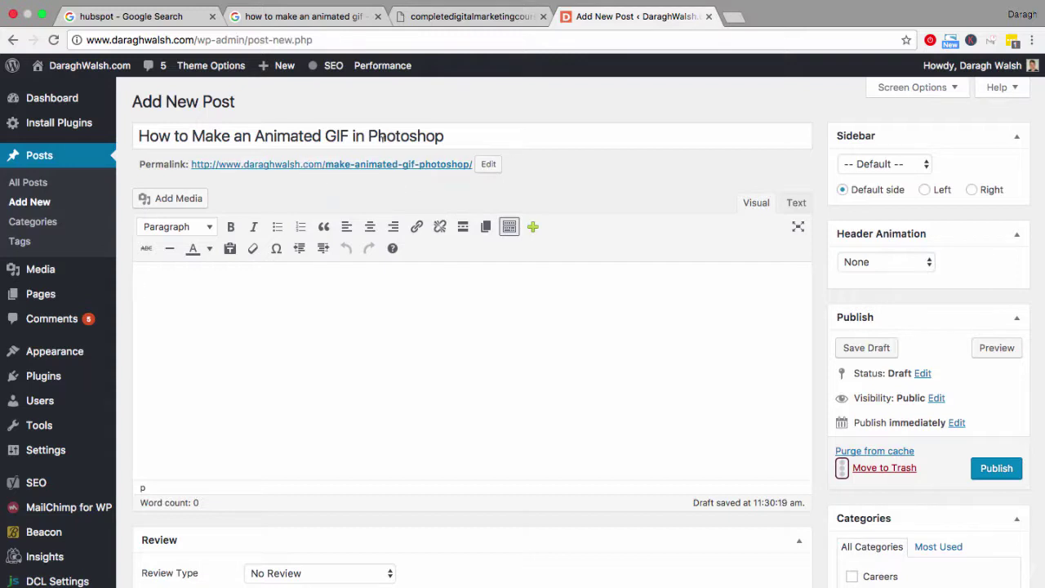
# Review the Yoast SEO snippet preview for the new post, along with the post's title and permalink.
pyautogui.scroll(-1, 418, 196)
pyautogui.scroll(-8, 418, 195)
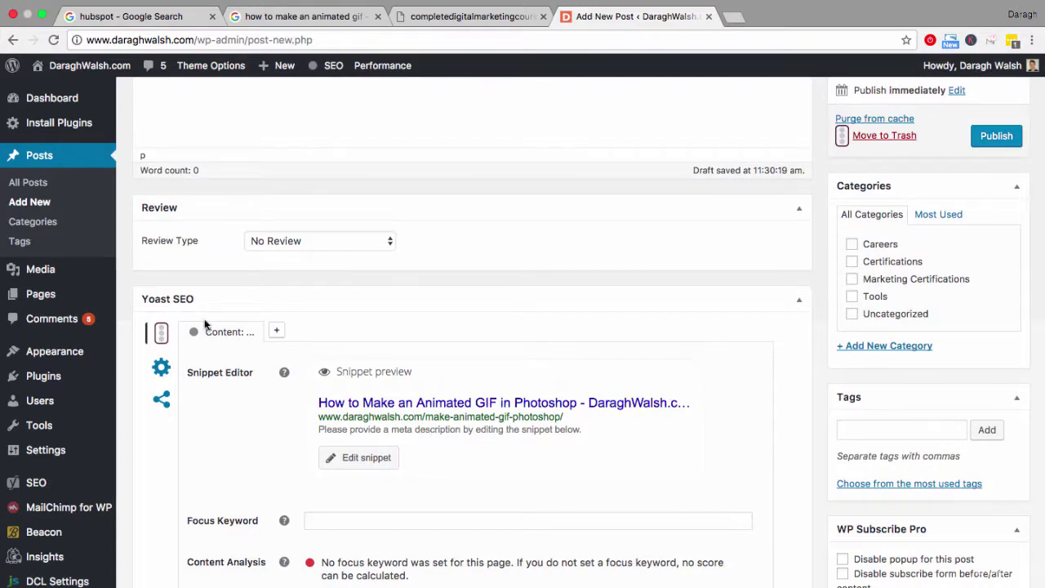
pyautogui.moveTo(49, 481)
pyautogui.scroll(1, 392, 434)
pyautogui.scroll(8, 389, 422)
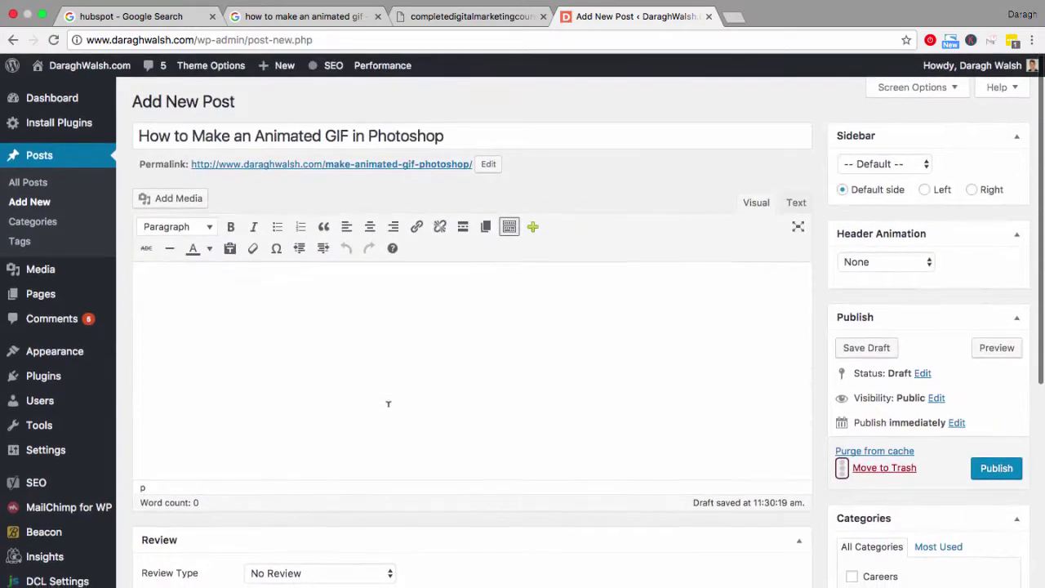
pyautogui.click(388, 403)
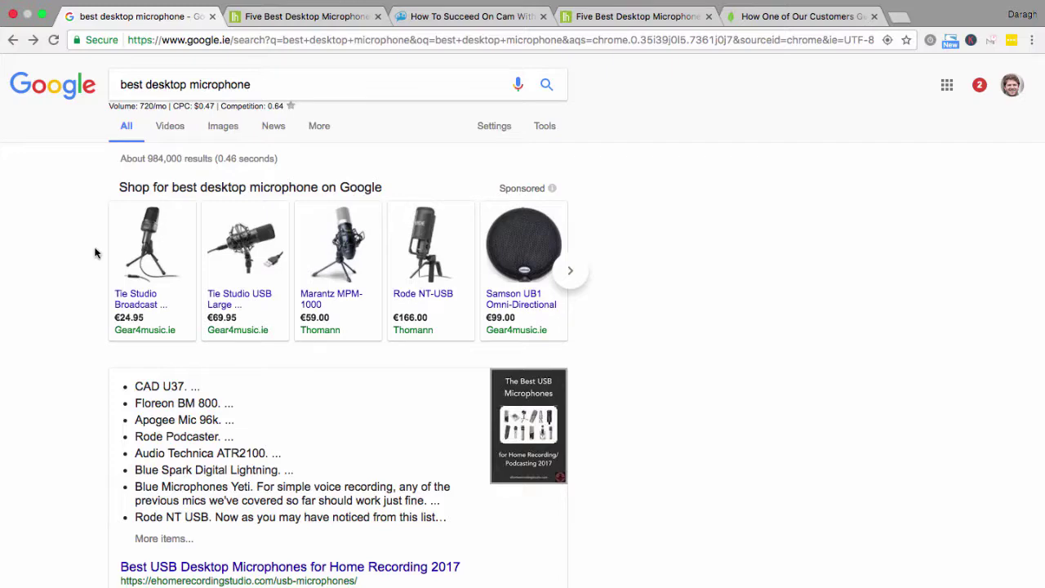
# Examine the outbound links in the Paltalk article's microphone paragraph and the MySiteAuditor post's introduction, highlighting the text around them.
pyautogui.click(447, 20)
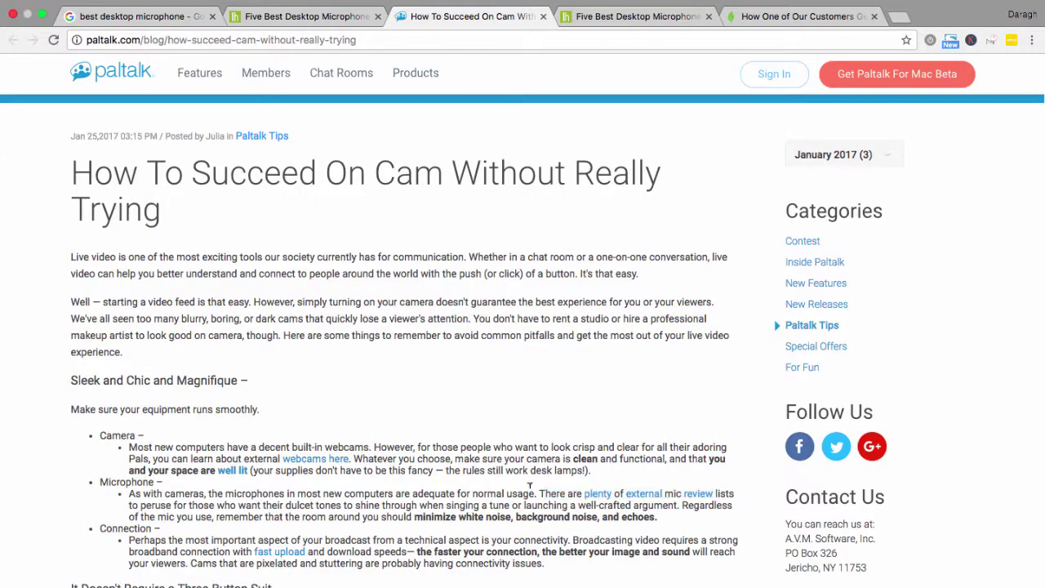
pyautogui.moveTo(538, 493); pyautogui.dragTo(738, 493)
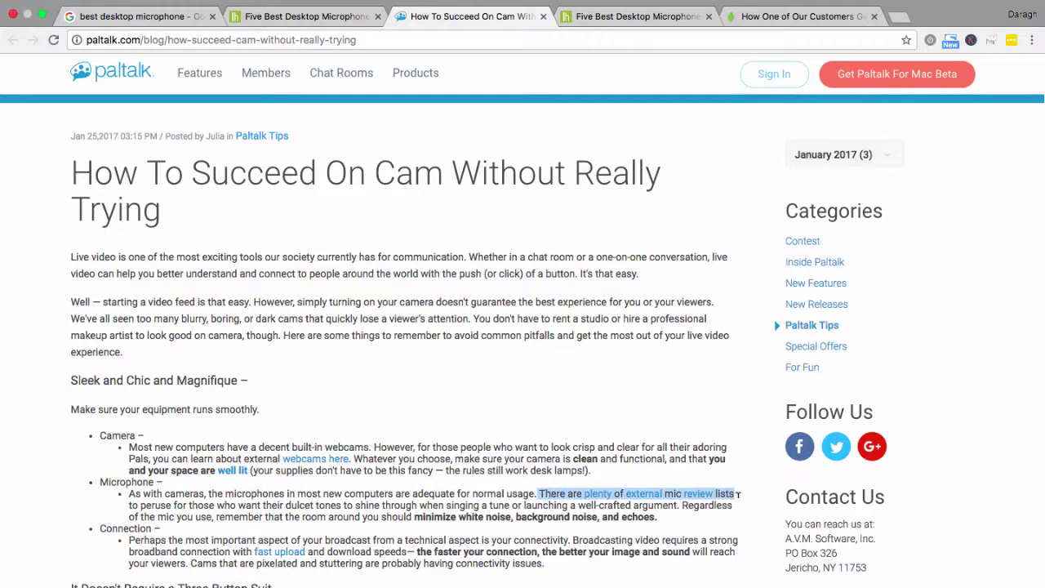
pyautogui.click(759, 17)
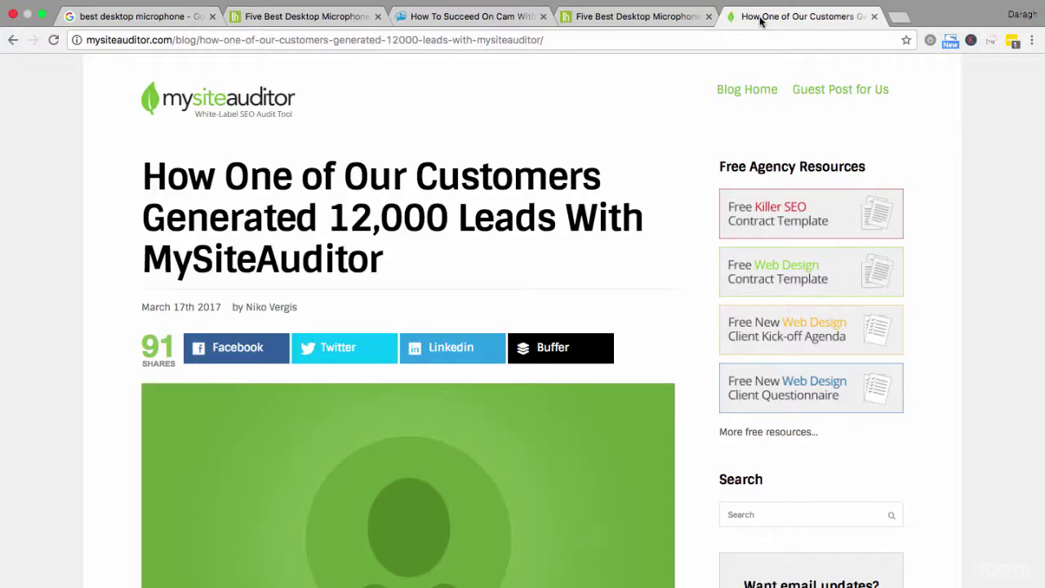
pyautogui.scroll(-5, 262, 167)
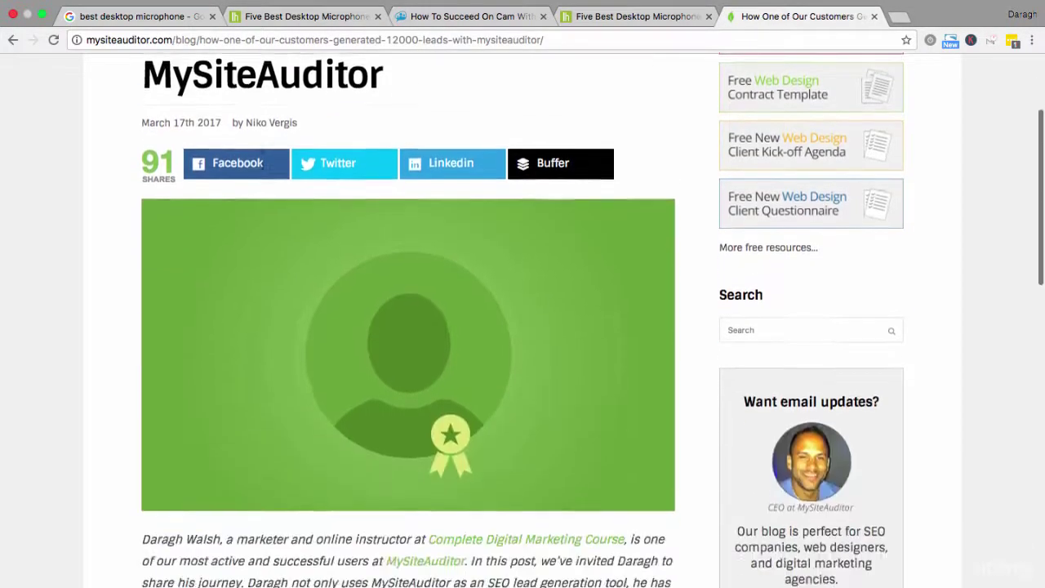
pyautogui.moveTo(141, 393); pyautogui.dragTo(628, 394)
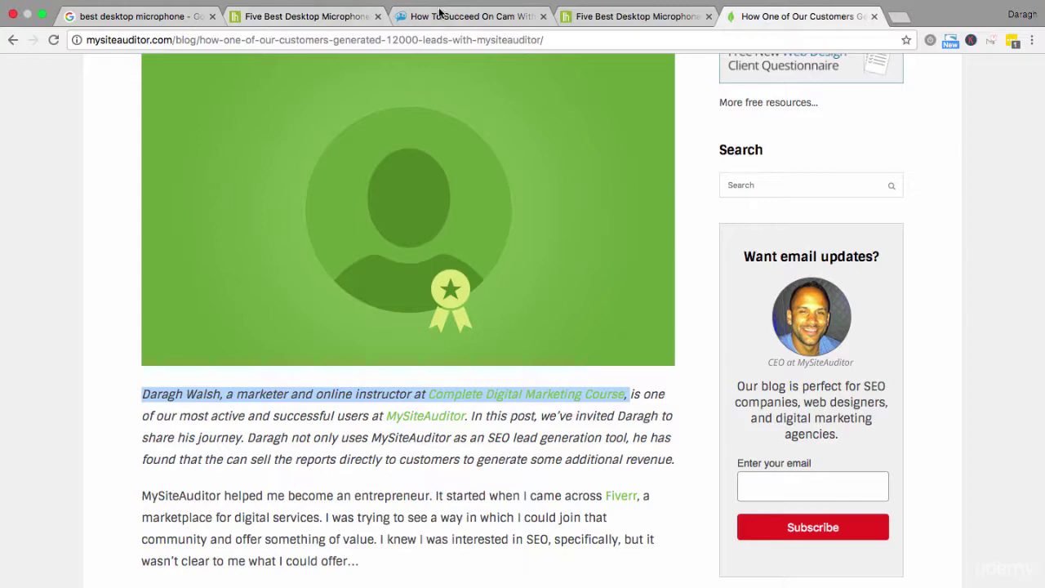
# Locate Lifehacker's "Five Best Desktop Microphones" result in the best desktop microphone search and highlight the start of its URL.
pyautogui.click(173, 14)
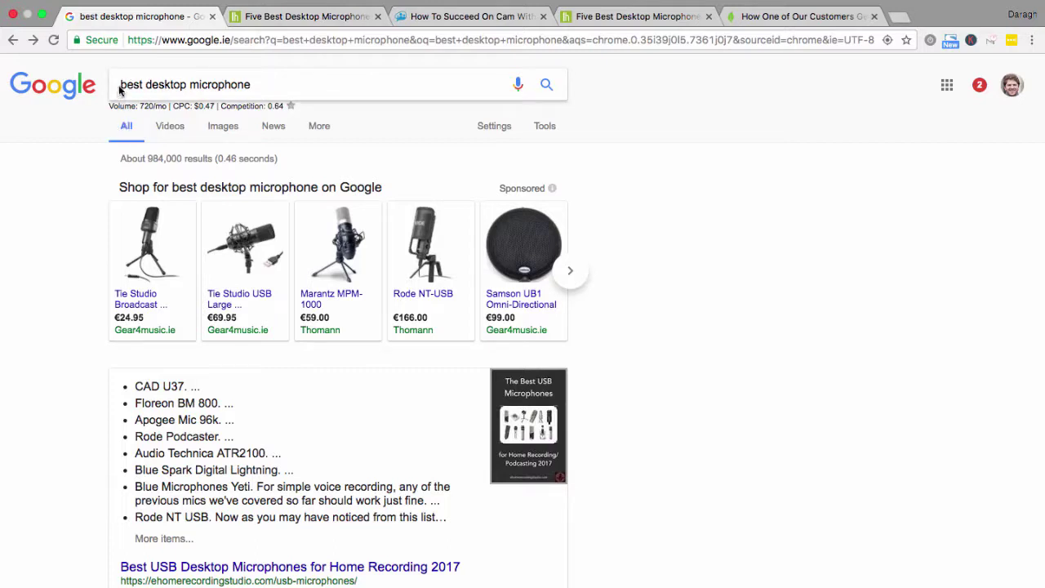
pyautogui.click(250, 84)
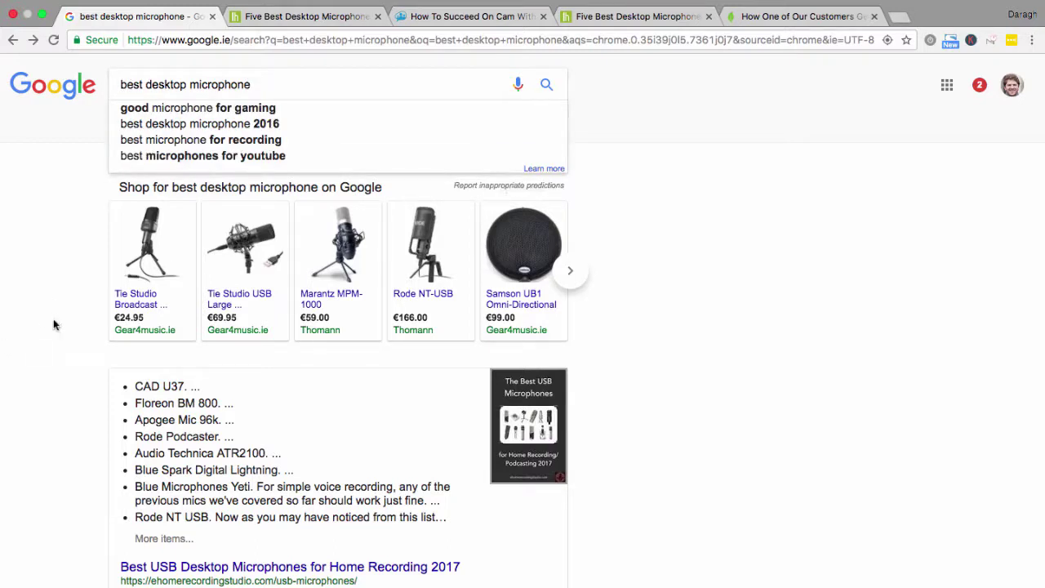
pyautogui.click(544, 87)
pyautogui.scroll(-3, 71, 280)
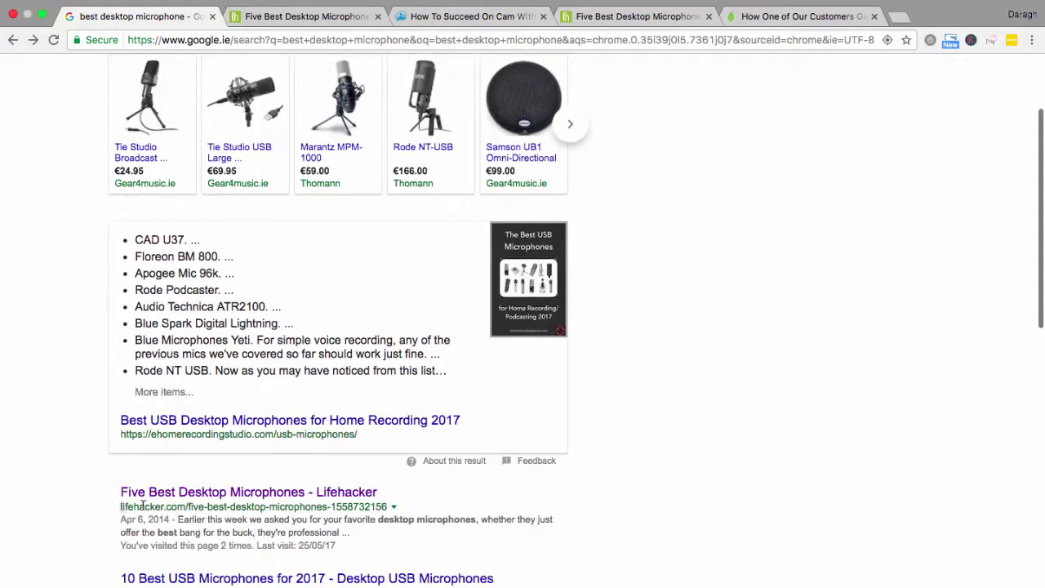
pyautogui.moveTo(120, 506); pyautogui.dragTo(203, 503)
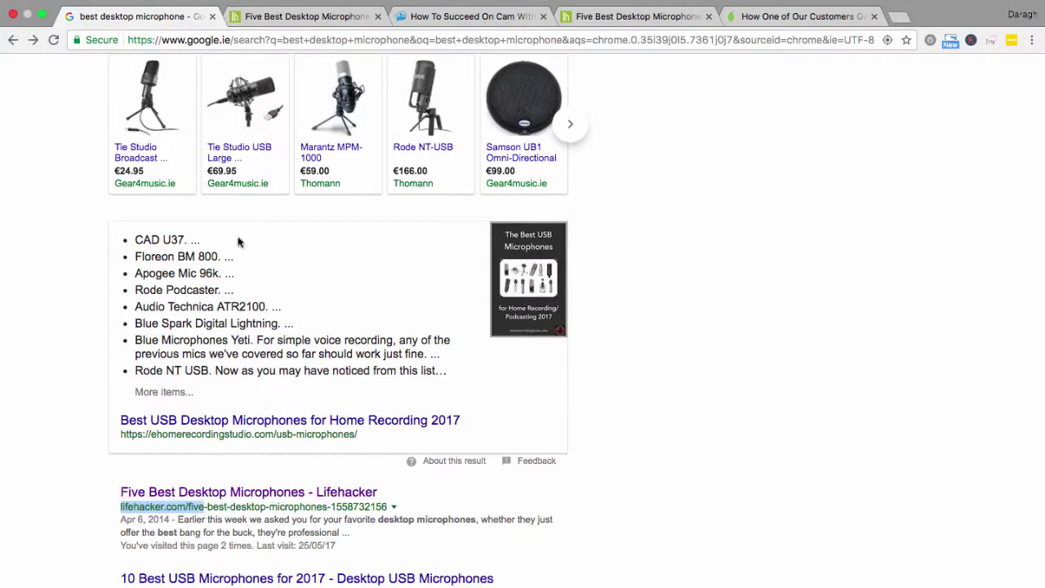